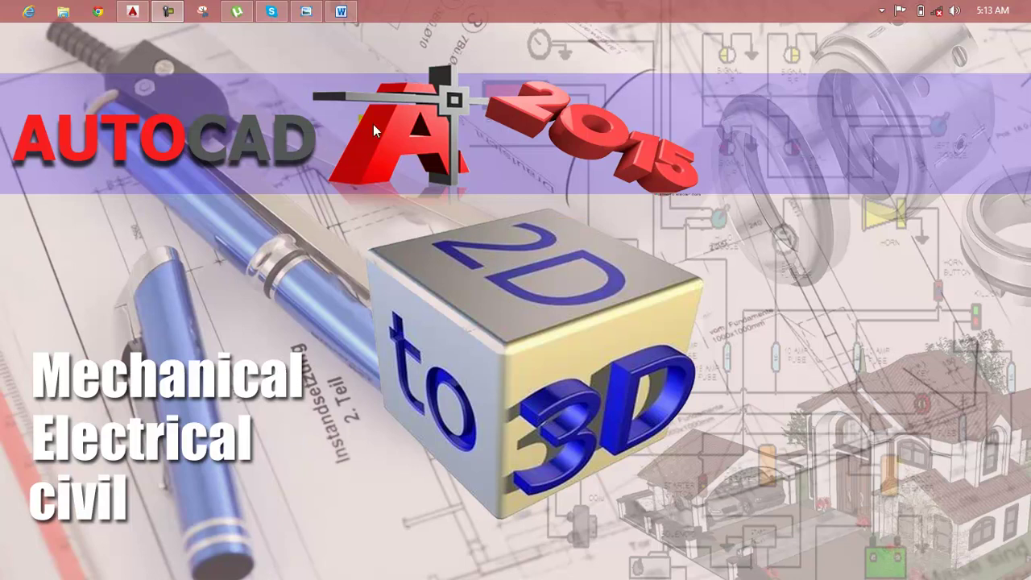
Show the Lesson 126 notes in Word, then the Lesson 125 handle picture in Photo Viewer
{"action": "left_click", "coordinate": [341, 10]}
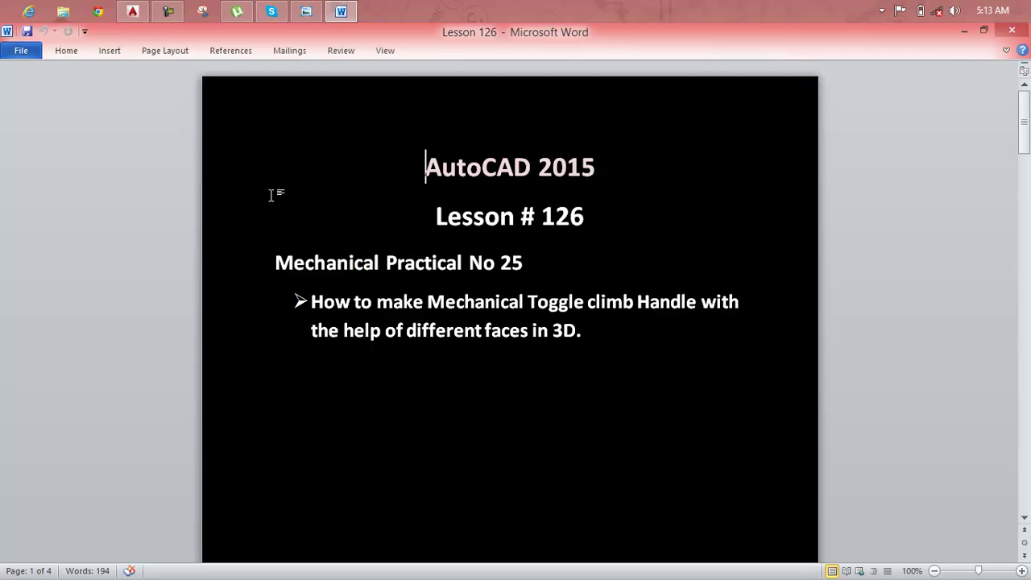
{"action": "left_click", "coordinate": [306, 18]}
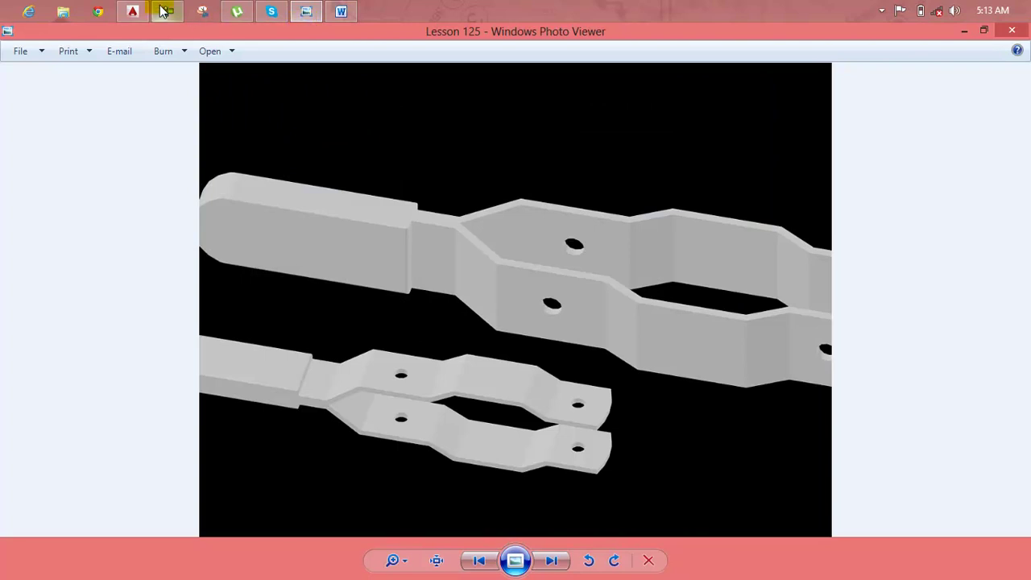
Return to Lesson 262d.dwg and view the profile from Top, then isometrically
{"action": "left_click", "coordinate": [133, 12]}
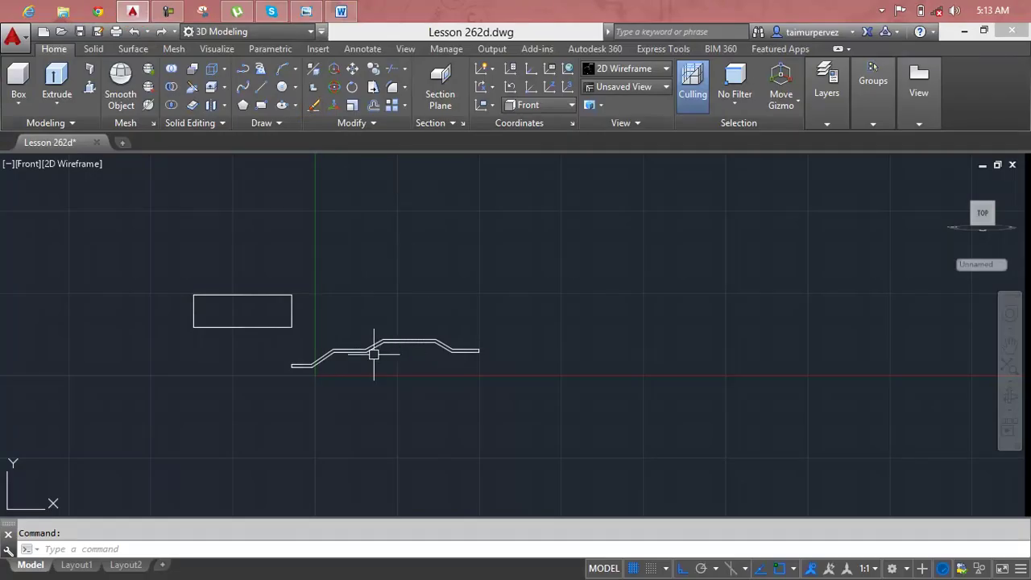
{"action": "scroll", "coordinate": [371, 359], "scroll_direction": "up", "scroll_amount": 2}
{"action": "scroll", "coordinate": [367, 361], "scroll_direction": "up", "scroll_amount": 2}
{"action": "mouse_move", "coordinate": [367, 361]}
{"action": "middle_mouse_down"}
{"action": "mouse_move", "coordinate": [614, 322]}
{"action": "mouse_move", "coordinate": [519, 322]}
{"action": "middle_mouse_up"}
{"action": "scroll", "coordinate": [609, 319], "scroll_direction": "down", "scroll_amount": 4}
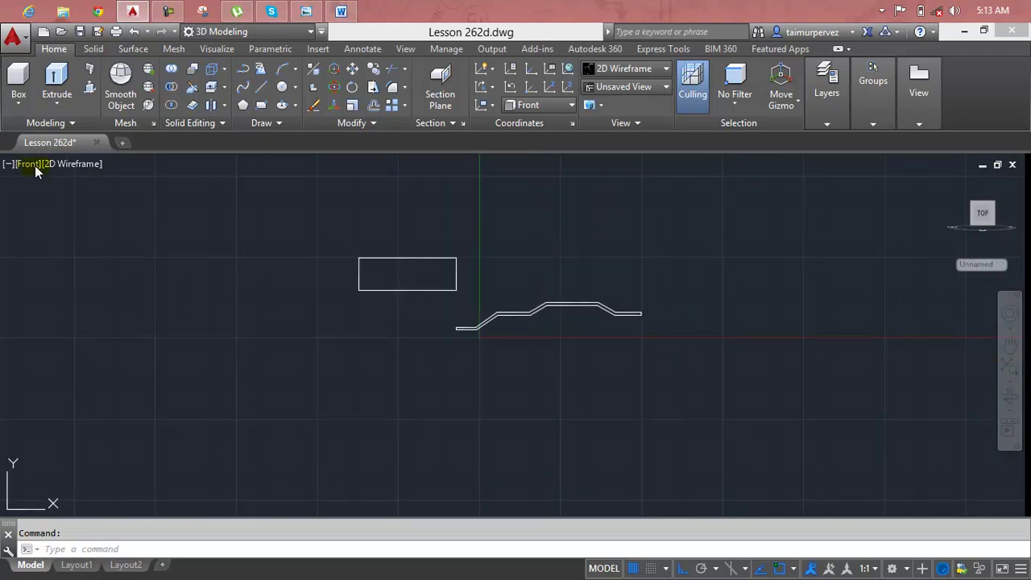
{"action": "left_click", "coordinate": [35, 166]}
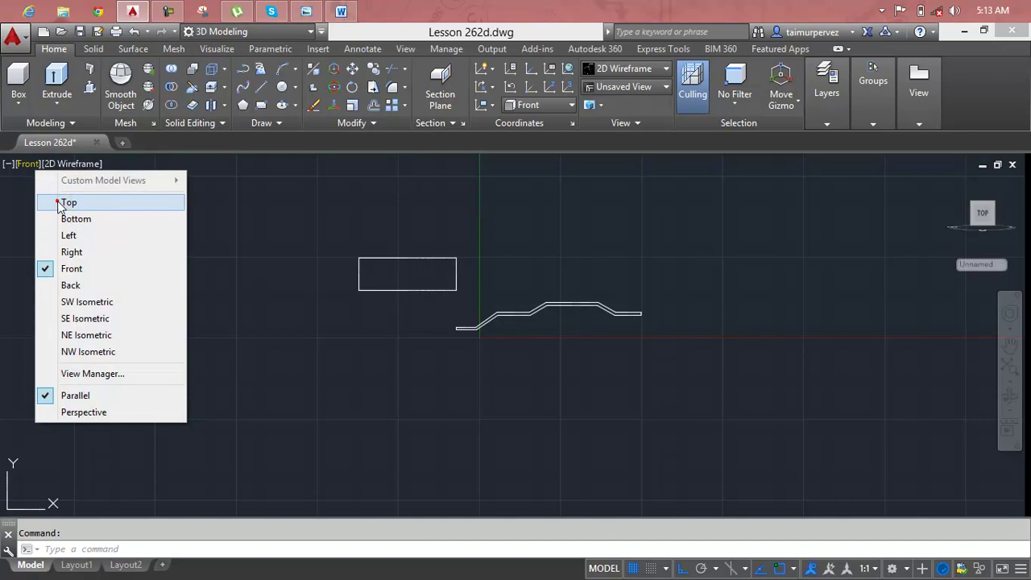
{"action": "left_click", "coordinate": [59, 203]}
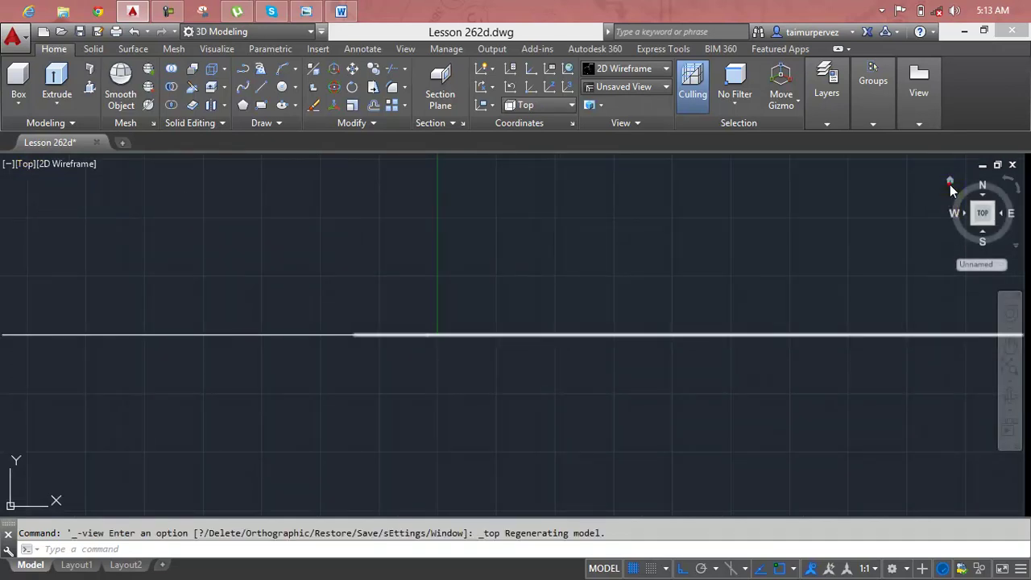
{"action": "left_click", "coordinate": [951, 184]}
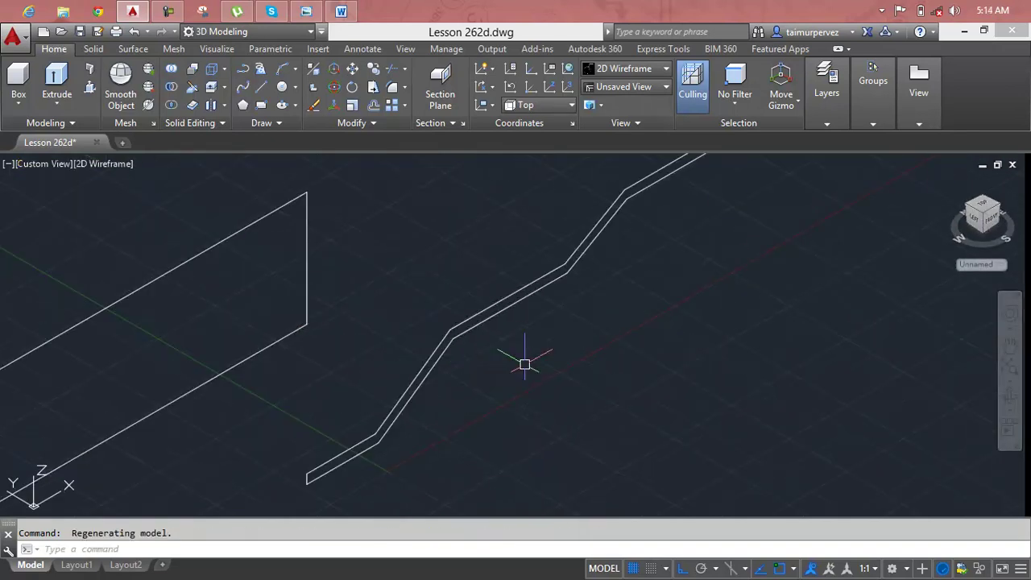
Erase the rectangle, leaving only the bent strip profile
{"action": "left_click", "coordinate": [307, 228]}
{"action": "key", "text": "Delete"}
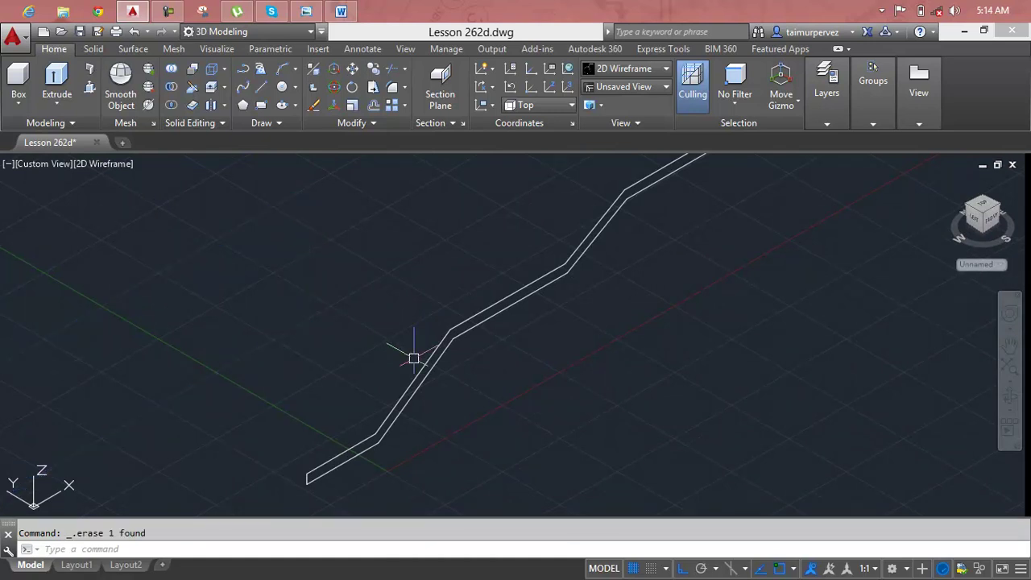
{"action": "scroll", "coordinate": [413, 363], "scroll_direction": "down", "scroll_amount": 2}
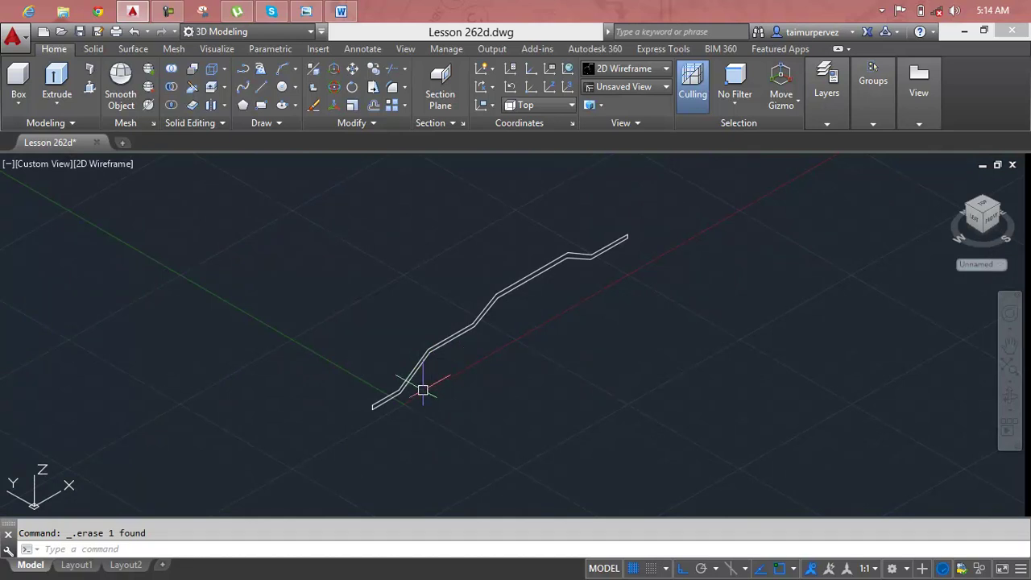
{"action": "scroll", "coordinate": [365, 418], "scroll_direction": "up", "scroll_amount": 2}
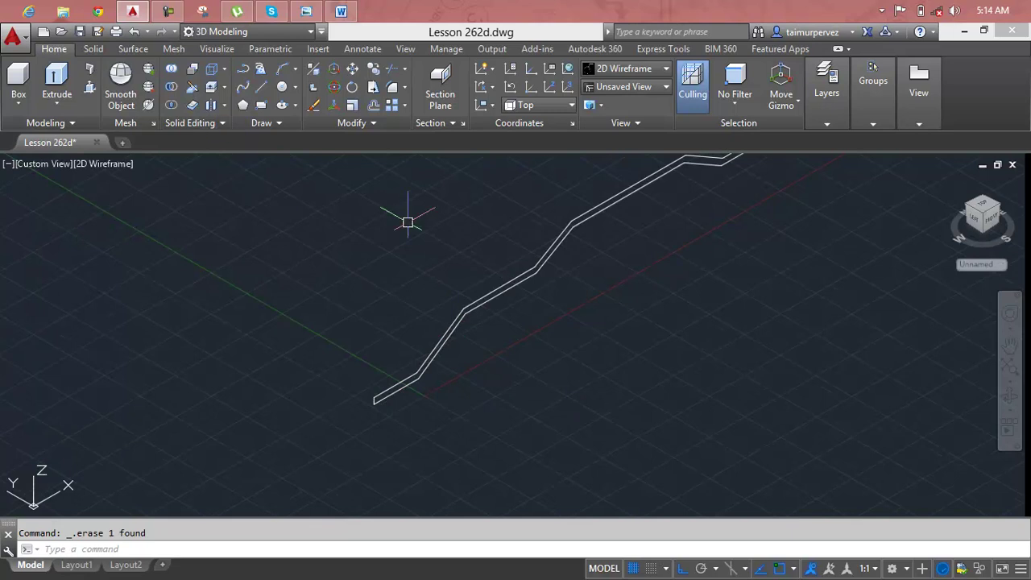
Press-pull the bent polyline profile 5 units into a solid strip
{"action": "left_click", "coordinate": [95, 93]}
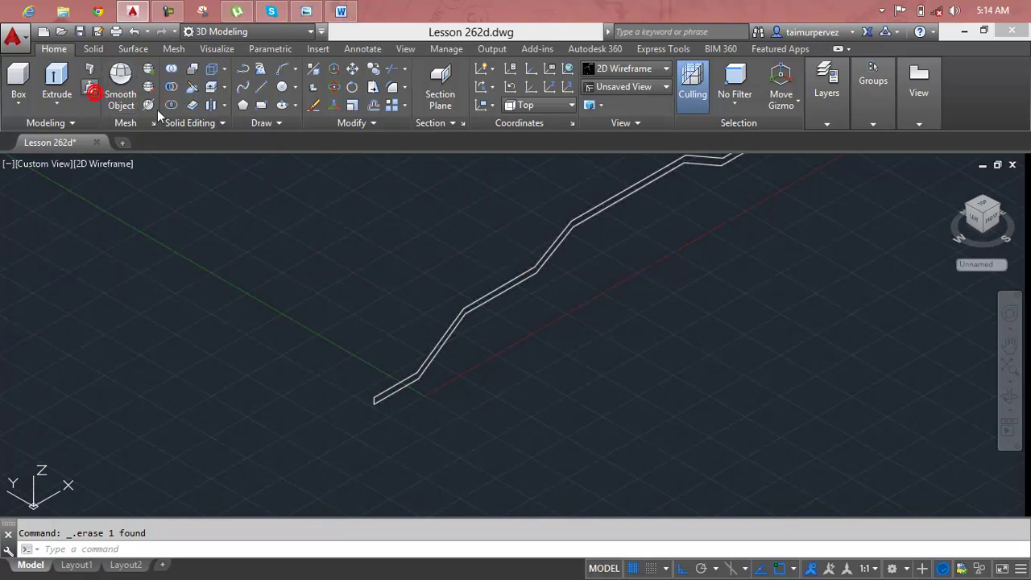
{"action": "left_click", "coordinate": [501, 301]}
{"action": "middle_click_drag", "start_coordinate": [500, 298], "coordinate": [444, 378], "text": "shift"}
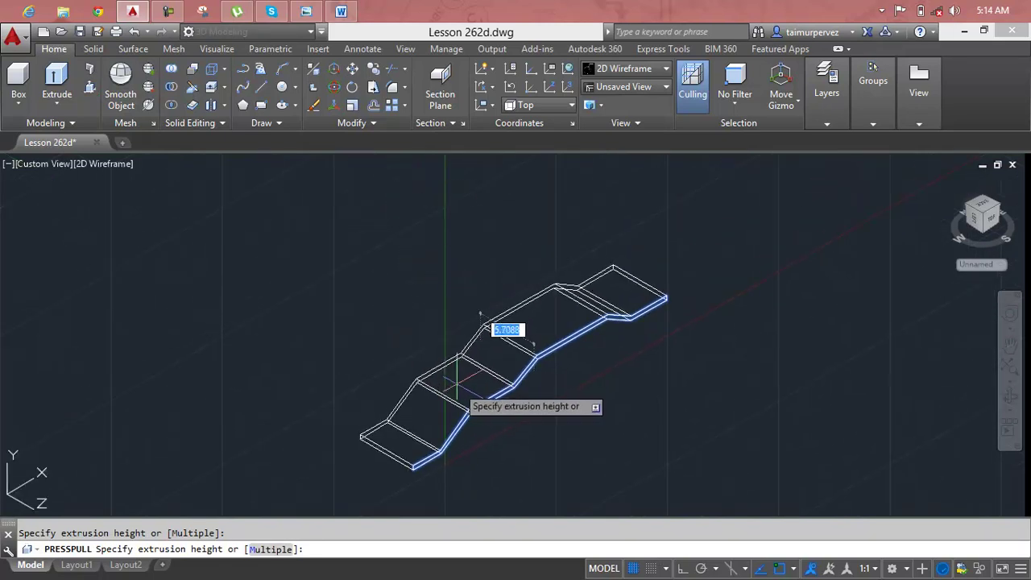
{"action": "type", "text": "5"}
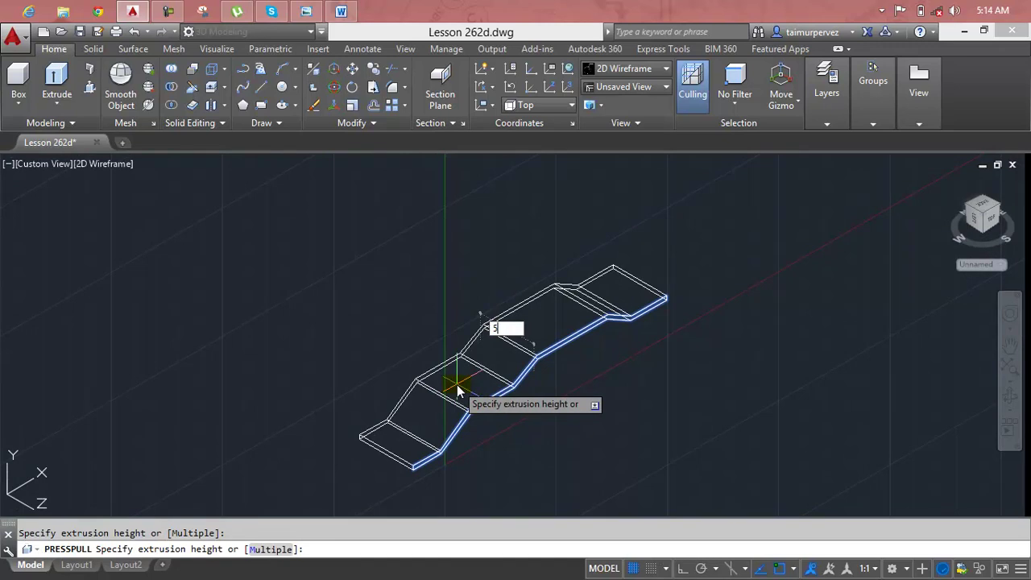
{"action": "key", "text": "Return"}
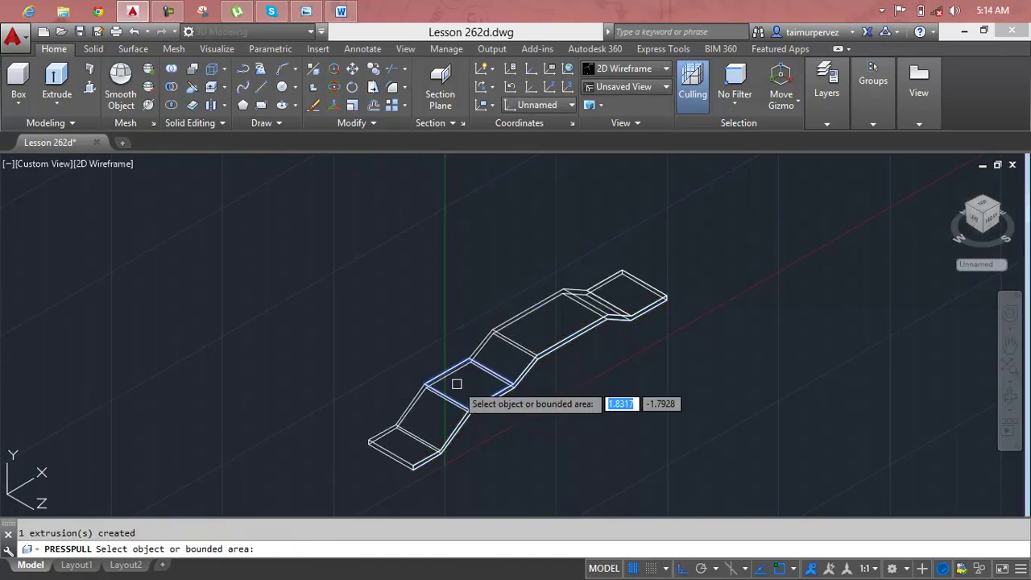
{"action": "key", "text": "Escape"}
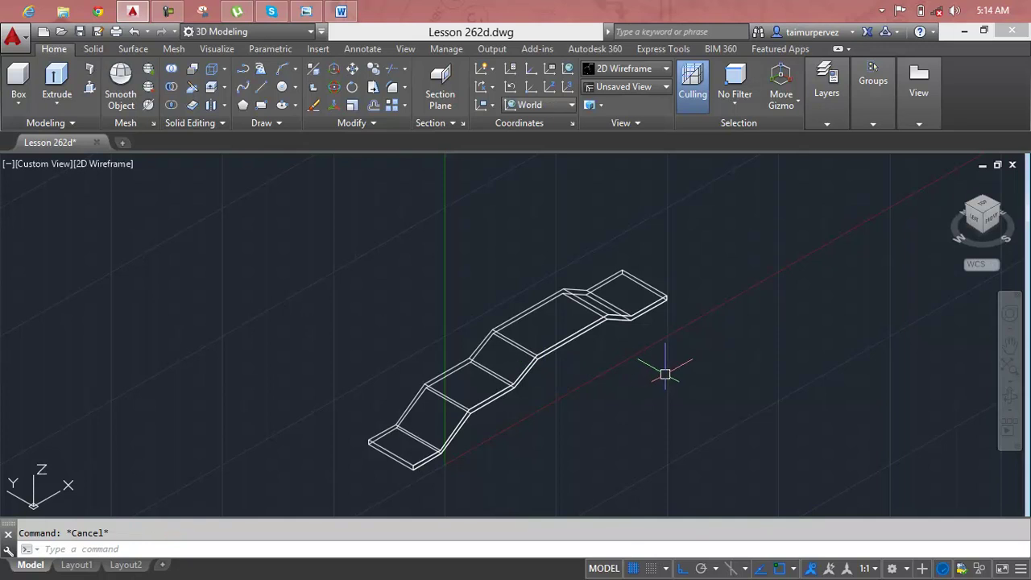
Switch the viewport to a Top view of the strip
{"action": "left_click", "coordinate": [50, 168]}
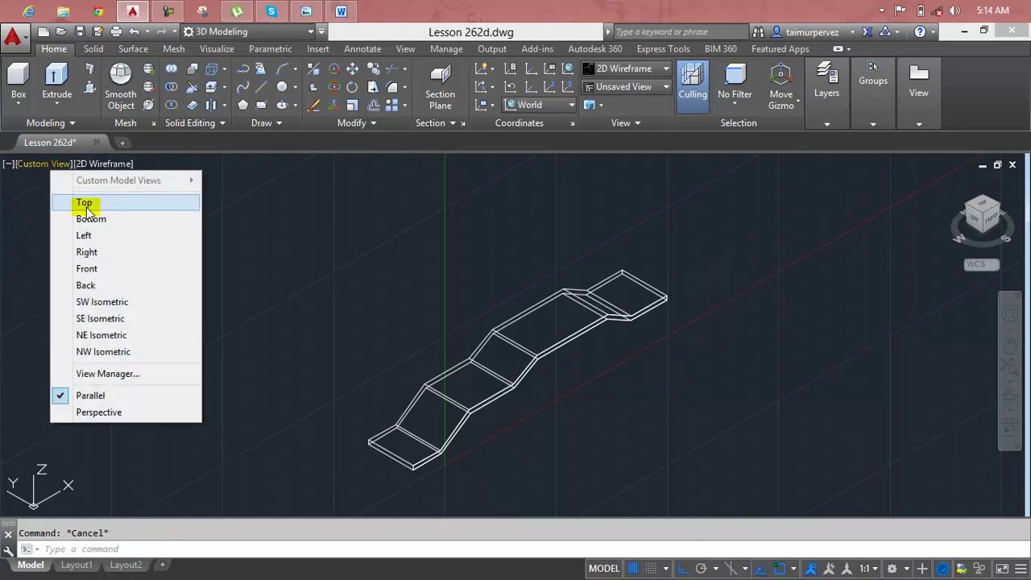
{"action": "left_click", "coordinate": [81, 203]}
{"action": "scroll", "coordinate": [569, 387], "scroll_direction": "down", "scroll_amount": 4}
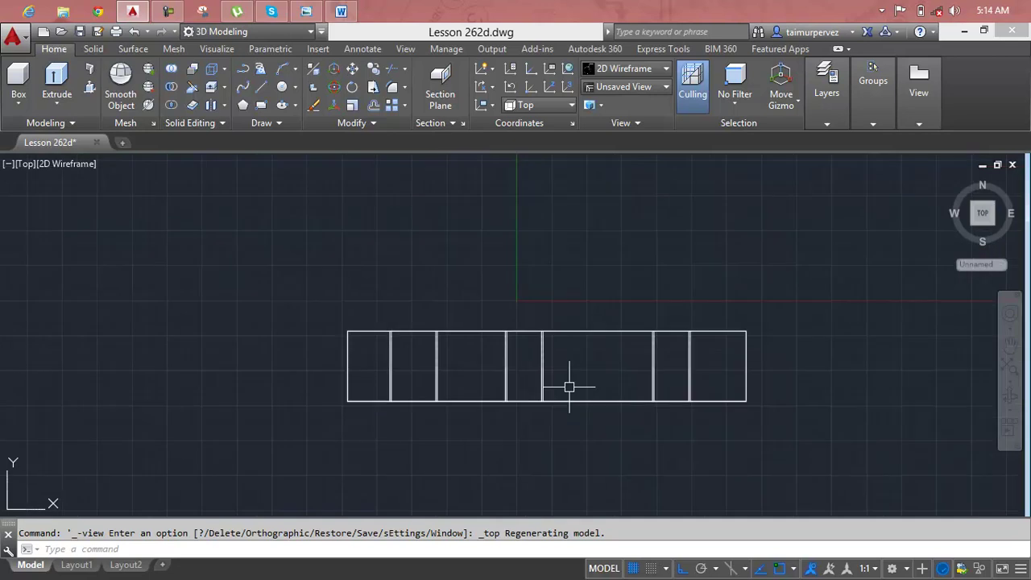
{"action": "key", "text": "Escape"}
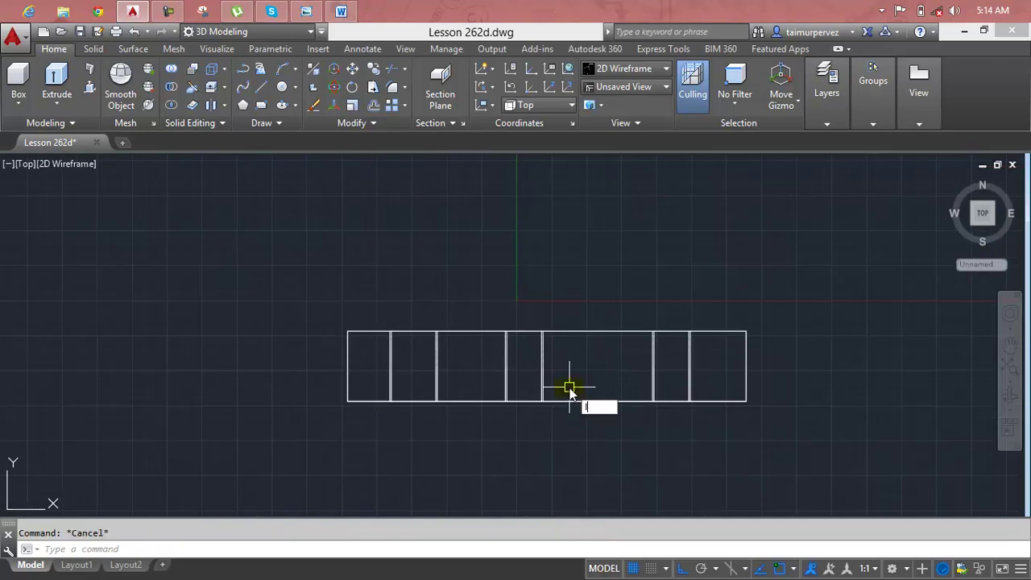
Draw a horizontal line from the right edge's midpoint leftward through the strip
{"action": "type", "text": "l"}
{"action": "key", "text": "Return"}
{"action": "left_click", "coordinate": [746, 367]}
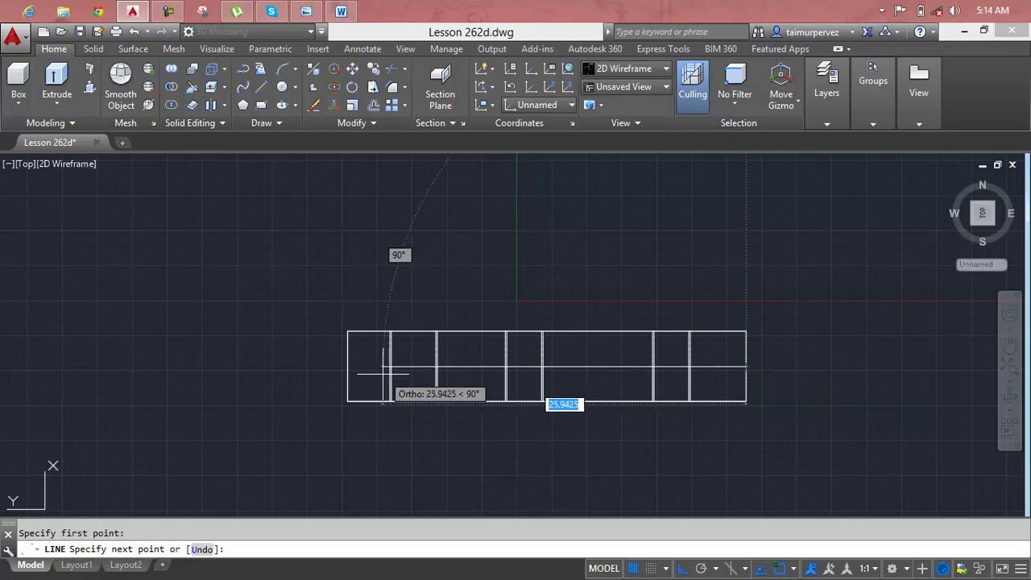
{"action": "scroll", "coordinate": [383, 373], "scroll_direction": "up", "scroll_amount": 3}
{"action": "scroll", "coordinate": [383, 374], "scroll_direction": "up", "scroll_amount": 2}
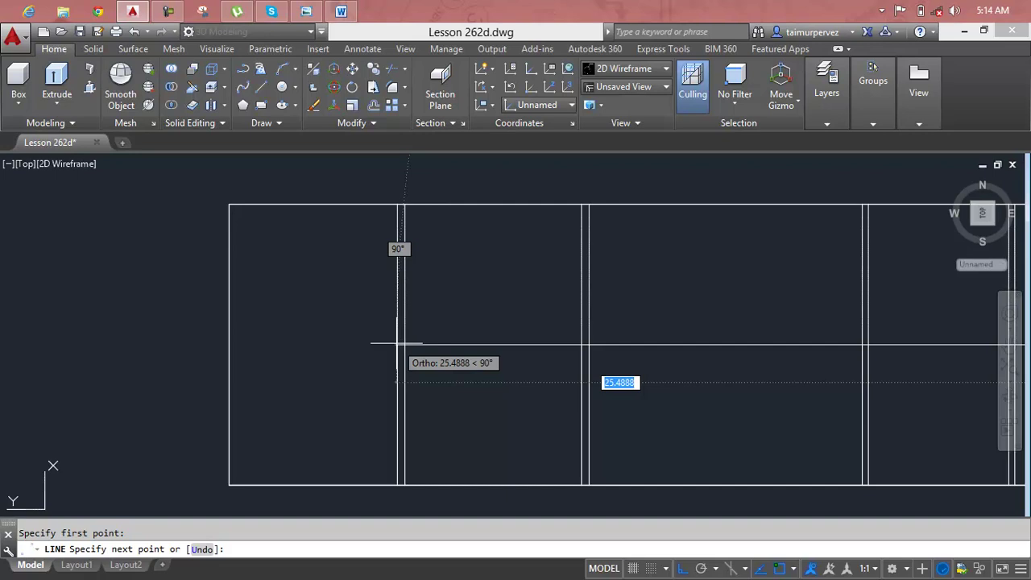
{"action": "left_click", "coordinate": [397, 344]}
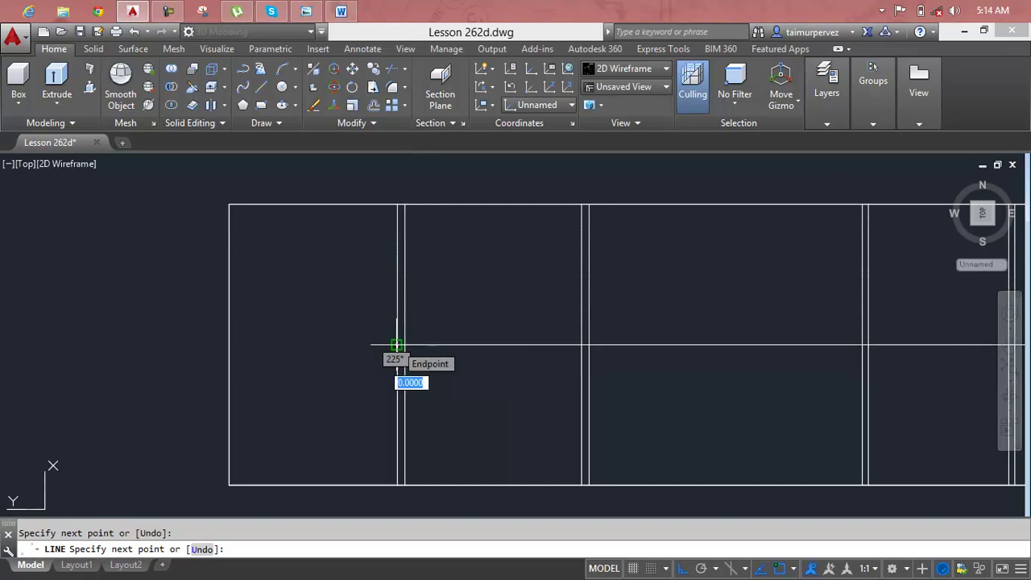
{"action": "key", "text": "Escape"}
{"action": "scroll", "coordinate": [642, 363], "scroll_direction": "down", "scroll_amount": 3}
{"action": "mouse_move", "coordinate": [642, 363]}
{"action": "middle_mouse_down"}
{"action": "mouse_move", "coordinate": [601, 376]}
{"action": "mouse_move", "coordinate": [527, 361]}
{"action": "middle_mouse_up"}
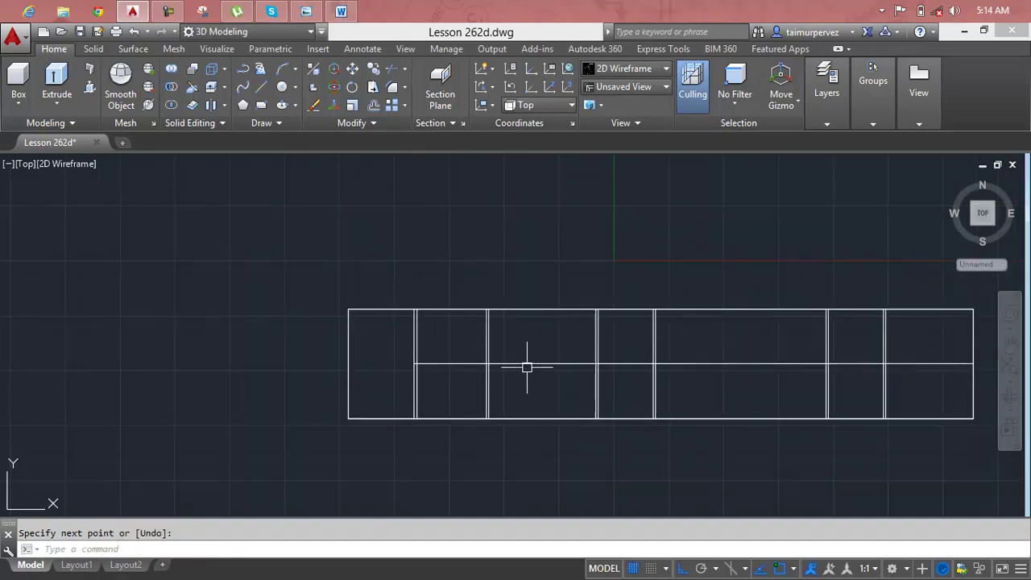
{"action": "scroll", "coordinate": [532, 362], "scroll_direction": "up", "scroll_amount": 4}
{"action": "key", "text": "Escape"}
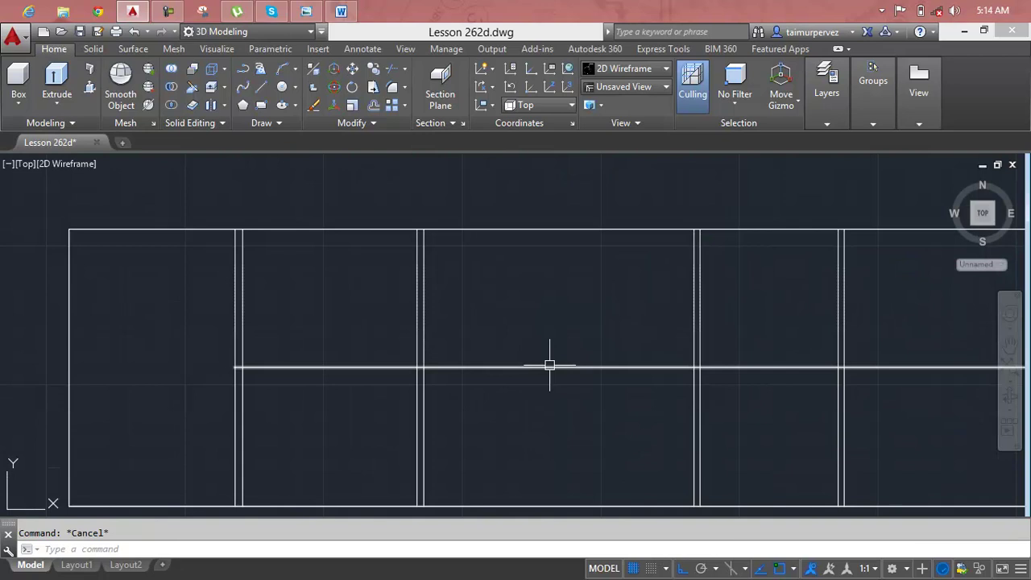
{"action": "type", "text": "c"}
{"action": "key", "text": "Return"}
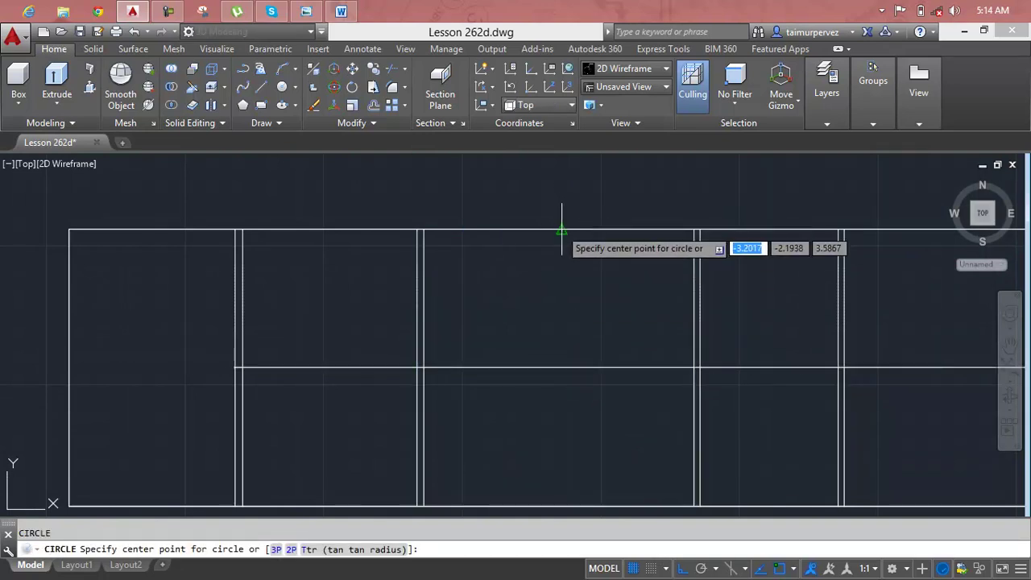
{"action": "left_click", "coordinate": [560, 367]}
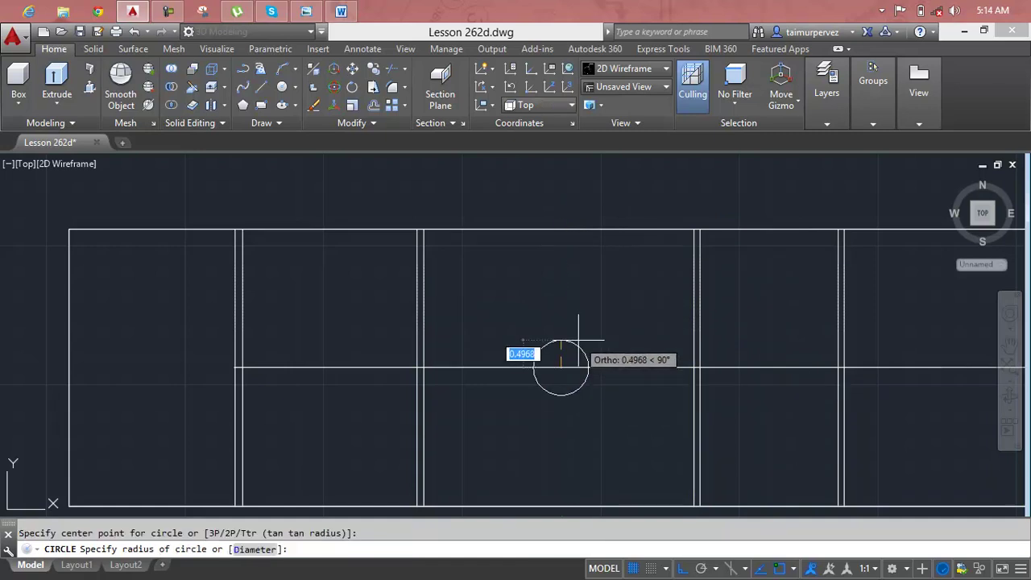
{"action": "type", "text": "0."}
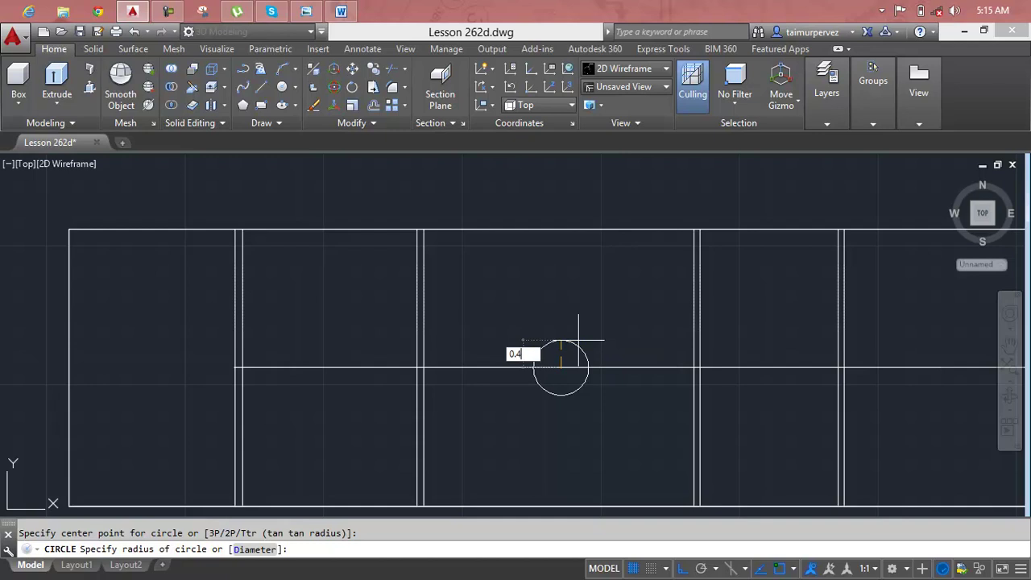
{"action": "key", "text": "Return"}
{"action": "scroll", "coordinate": [568, 367], "scroll_direction": "down", "scroll_amount": 5}
{"action": "middle_click_drag", "start_coordinate": [575, 373], "coordinate": [472, 348]}
{"action": "scroll", "coordinate": [473, 347], "scroll_direction": "up", "scroll_amount": 5}
{"action": "left_click", "coordinate": [470, 333]}
{"action": "key", "text": "Delete"}
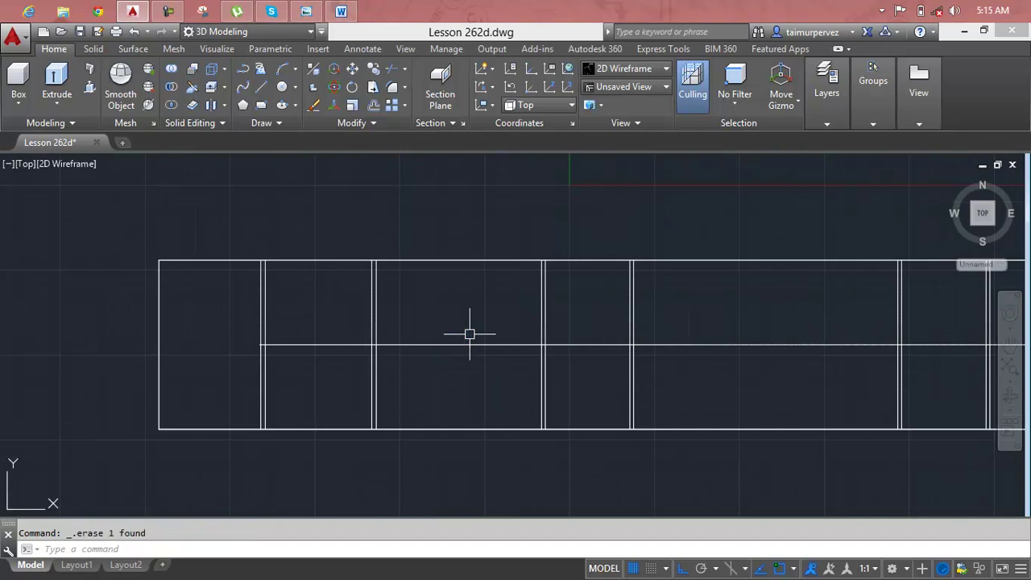
{"action": "type", "text": "c"}
{"action": "key", "text": "Return"}
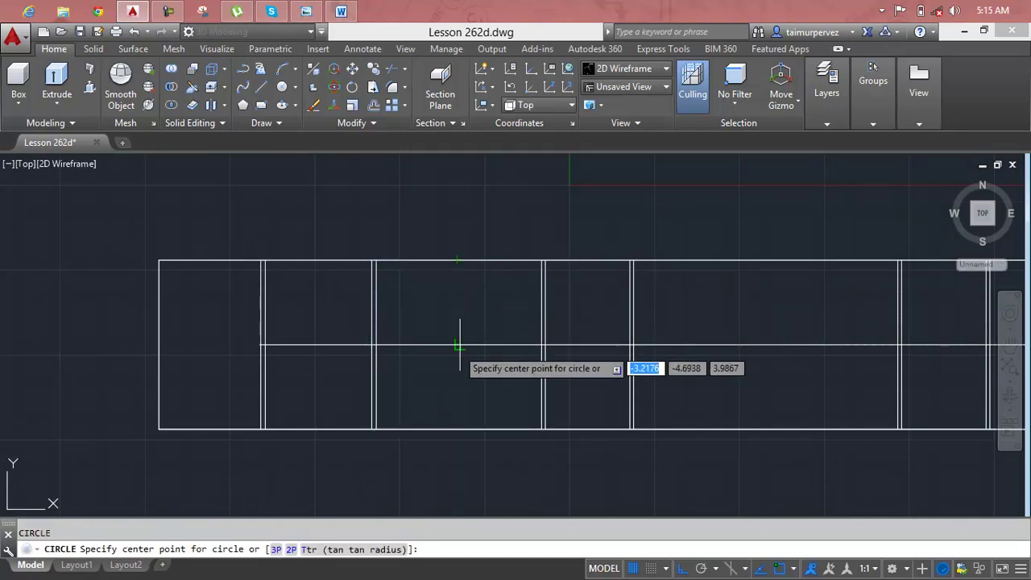
{"action": "left_click", "coordinate": [457, 347]}
{"action": "type", "text": "0"}
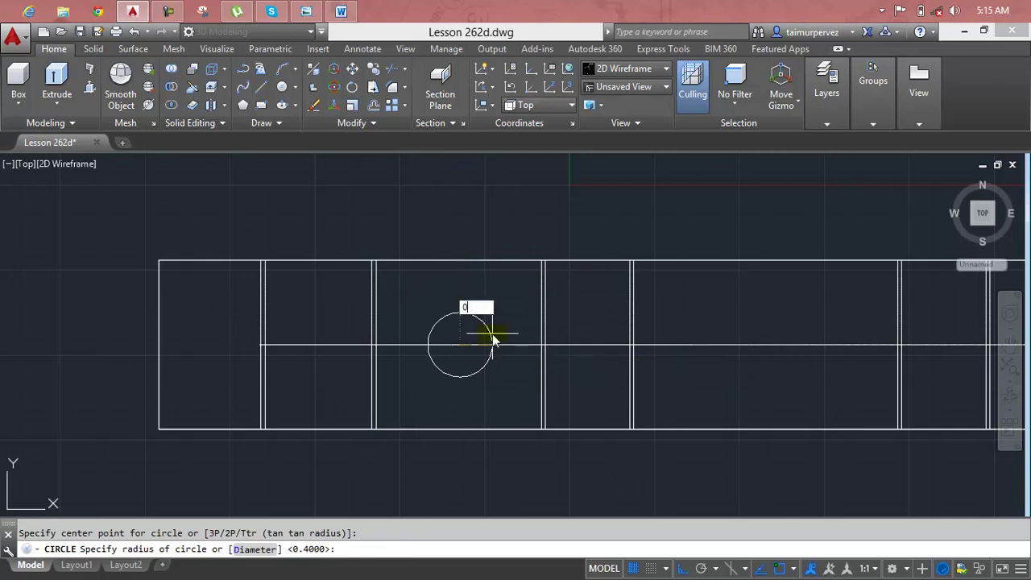
{"action": "type", "text": "5"}
{"action": "key", "text": "Return"}
{"action": "scroll", "coordinate": [483, 339], "scroll_direction": "down", "scroll_amount": 2}
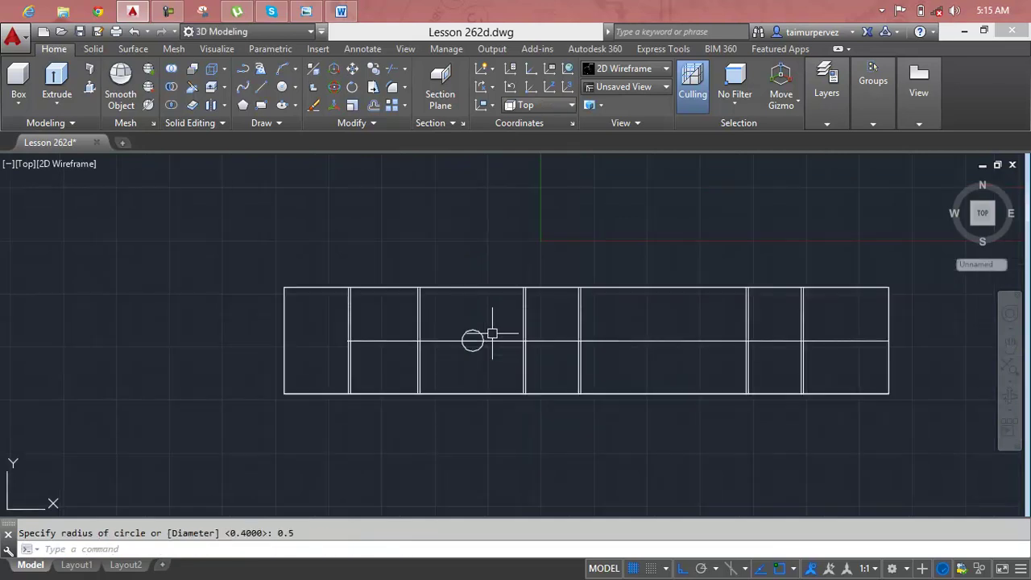
{"action": "key", "text": "Escape"}
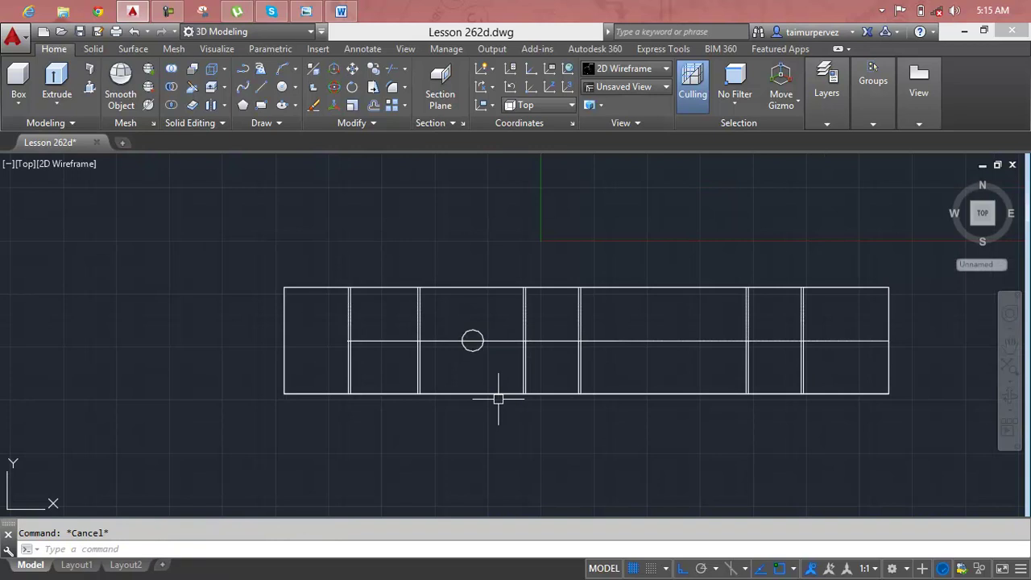
{"action": "type", "text": "mi"}
{"action": "key", "text": "Return"}
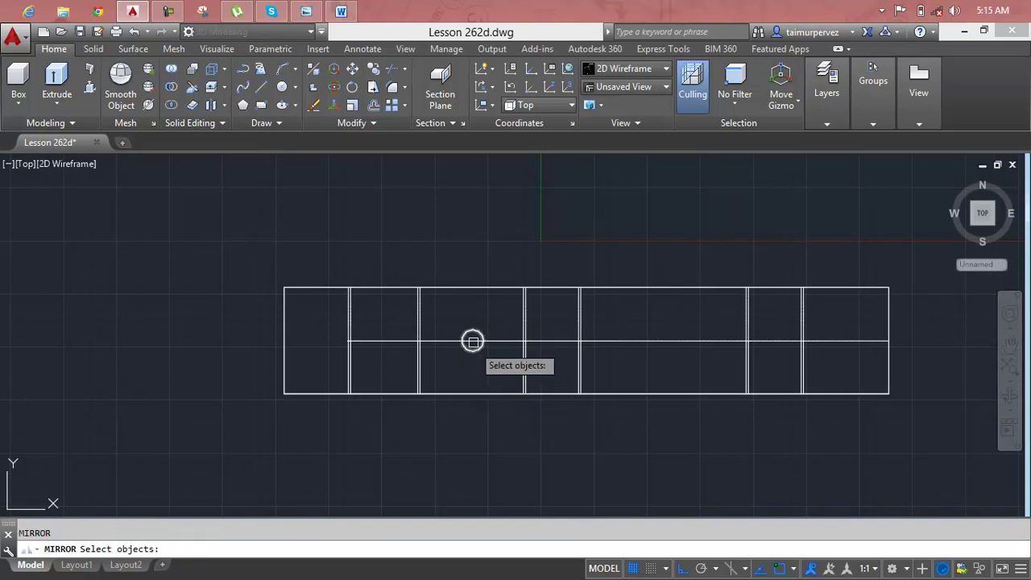
{"action": "left_click", "coordinate": [472, 339]}
{"action": "key", "text": "Return"}
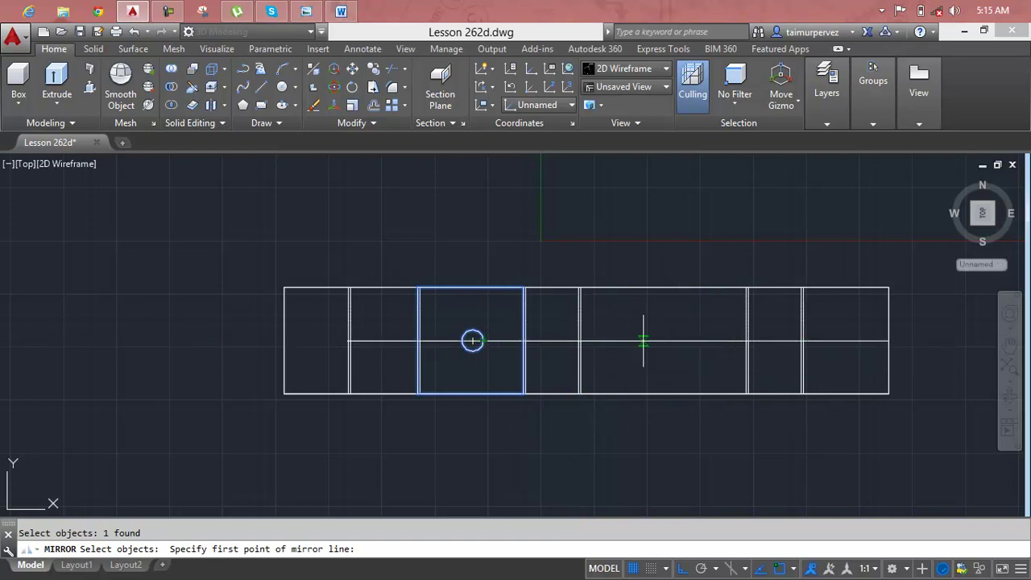
{"action": "left_click", "coordinate": [618, 341]}
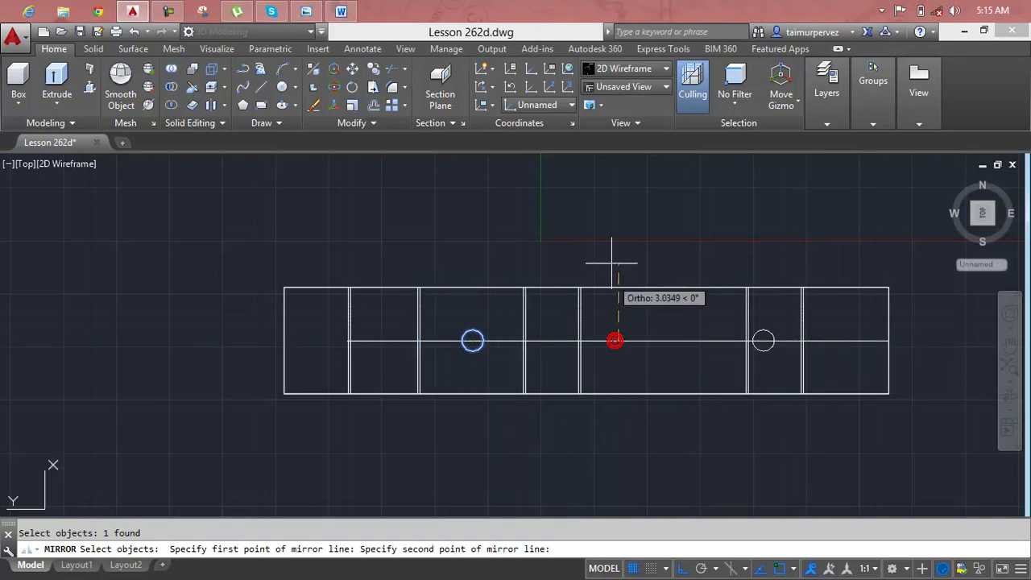
{"action": "key", "text": "Escape"}
{"action": "key", "text": "Escape"}
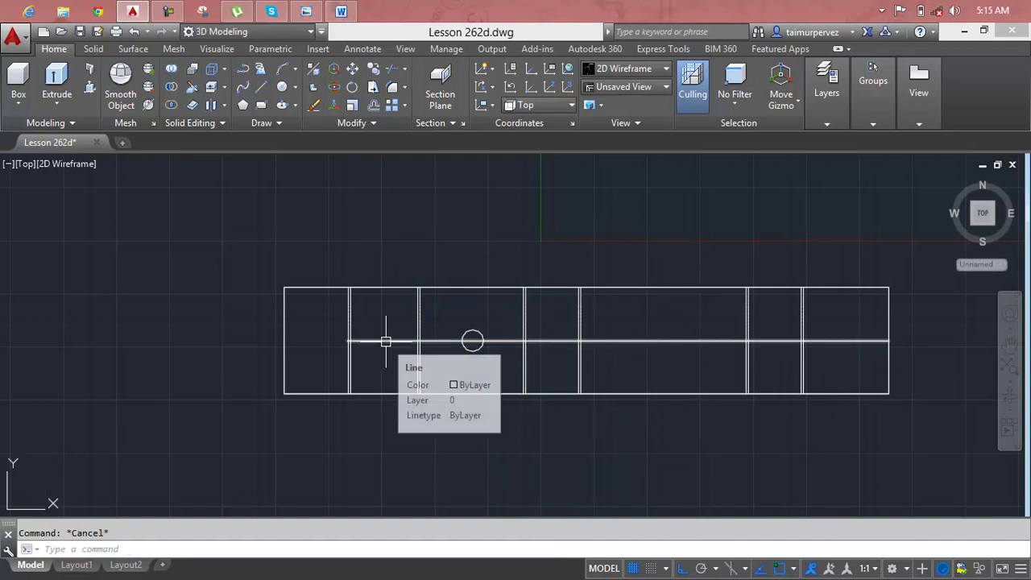
Draw a vertical helper line up from the circle's centre
{"action": "scroll", "coordinate": [385, 340], "scroll_direction": "up", "scroll_amount": 2}
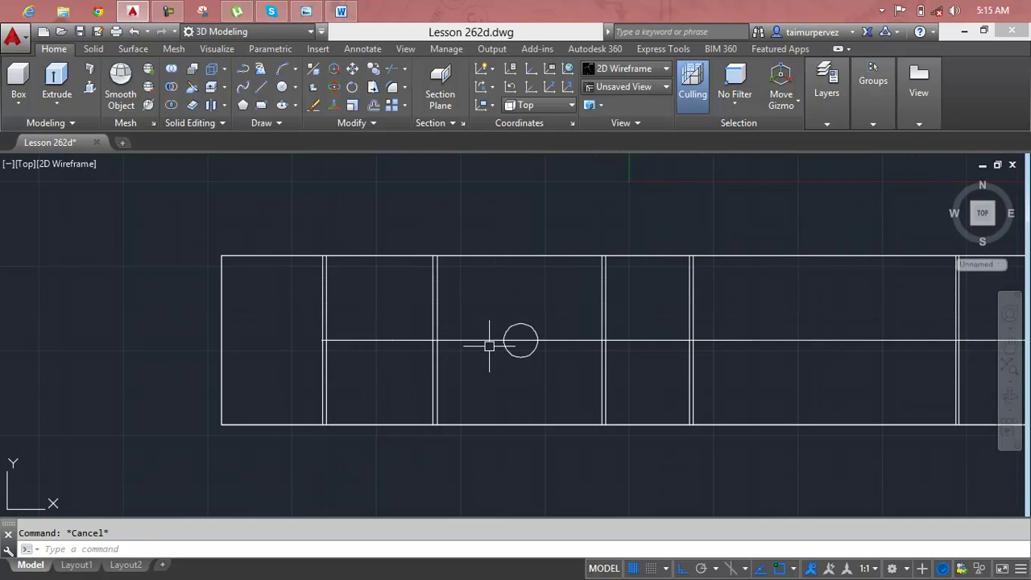
{"action": "type", "text": "l"}
{"action": "key", "text": "Return"}
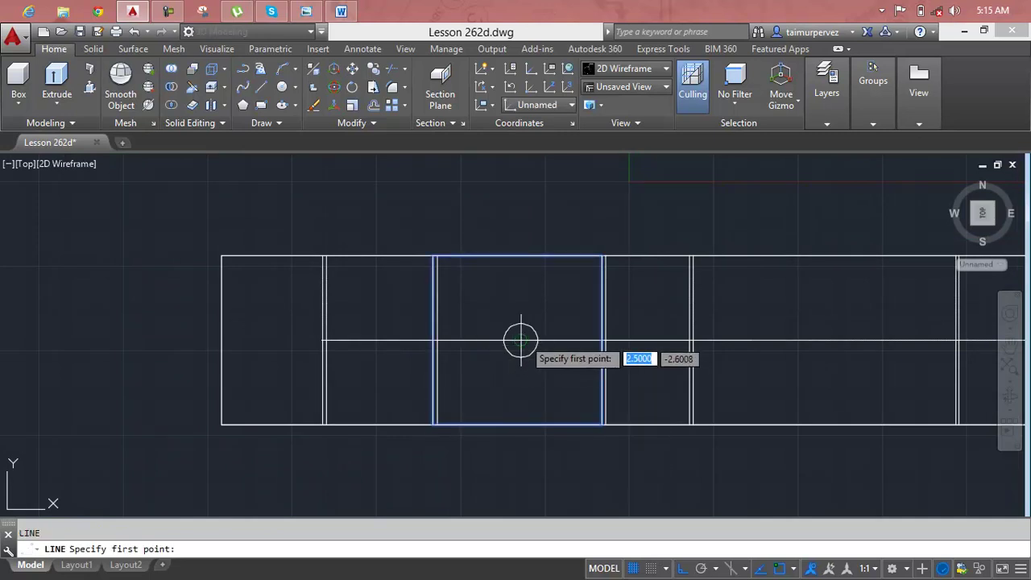
{"action": "left_click", "coordinate": [522, 341]}
{"action": "left_click", "coordinate": [522, 222]}
{"action": "key", "text": "Return"}
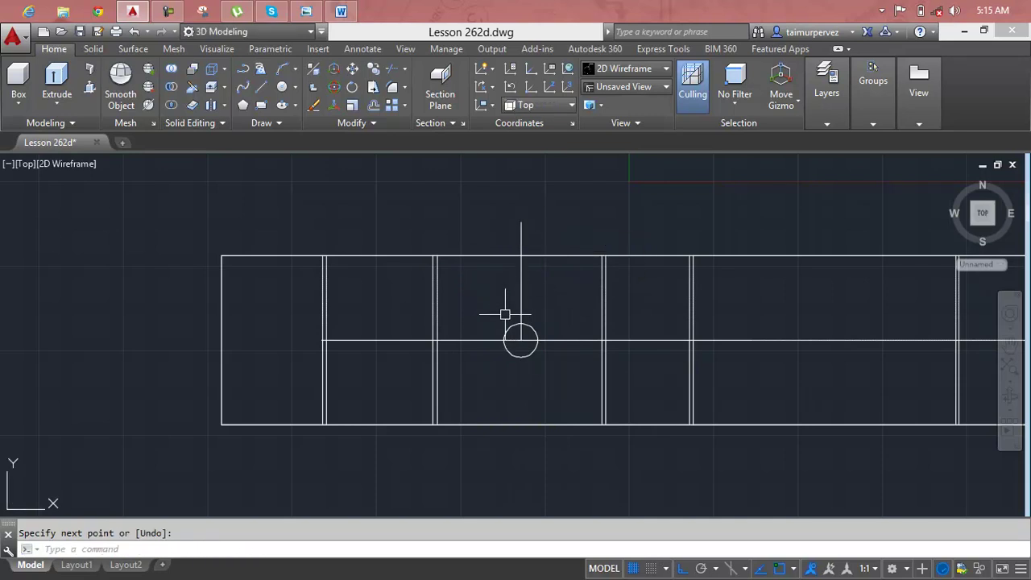
{"action": "key", "text": "Escape"}
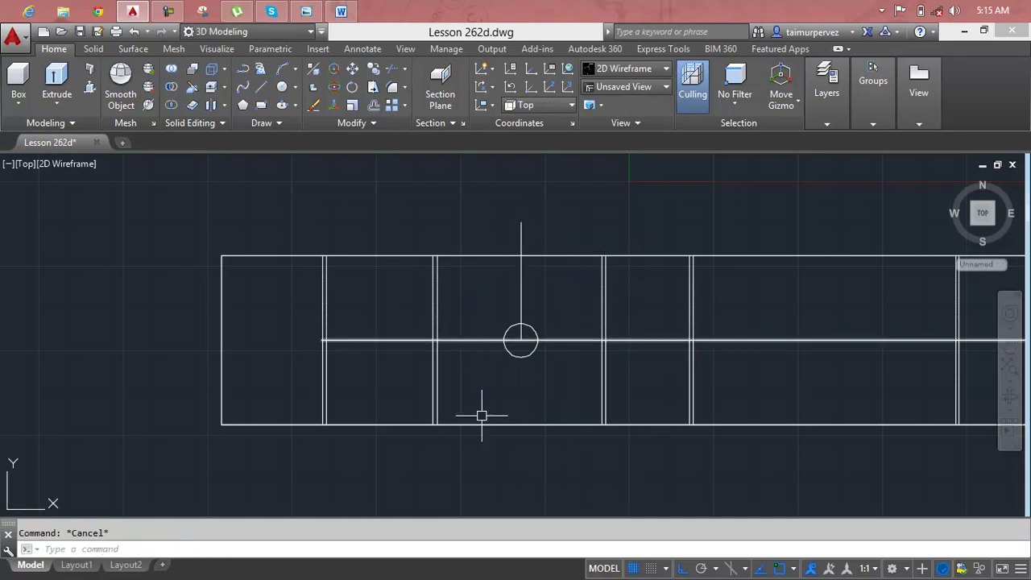
Trim off the part of the centre line left of the circle
{"action": "type", "text": "t"}
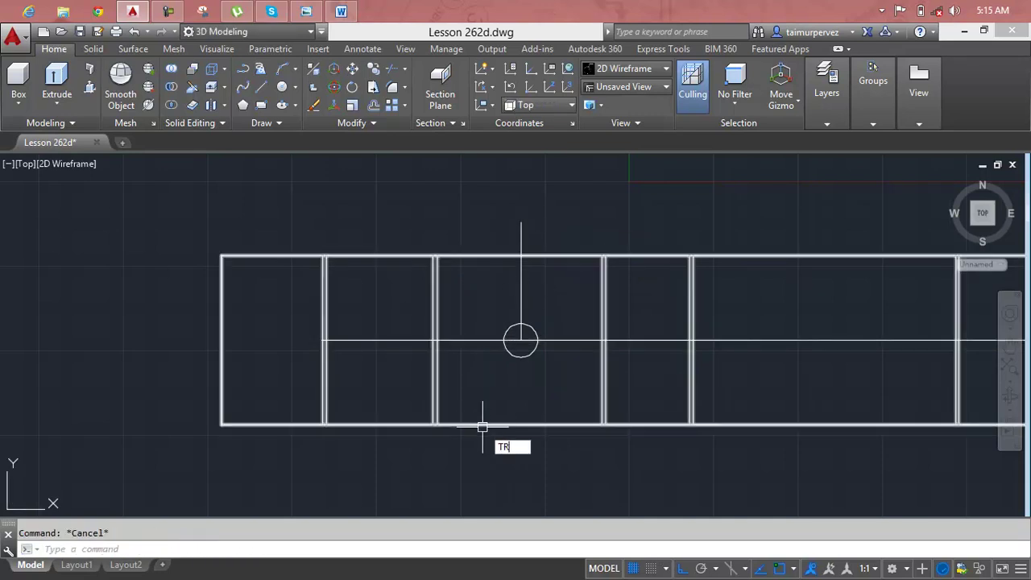
{"action": "key", "text": "Return"}
{"action": "key", "text": "Escape"}
{"action": "key", "text": "Escape"}
{"action": "type", "text": "tr"}
{"action": "key", "text": "Return"}
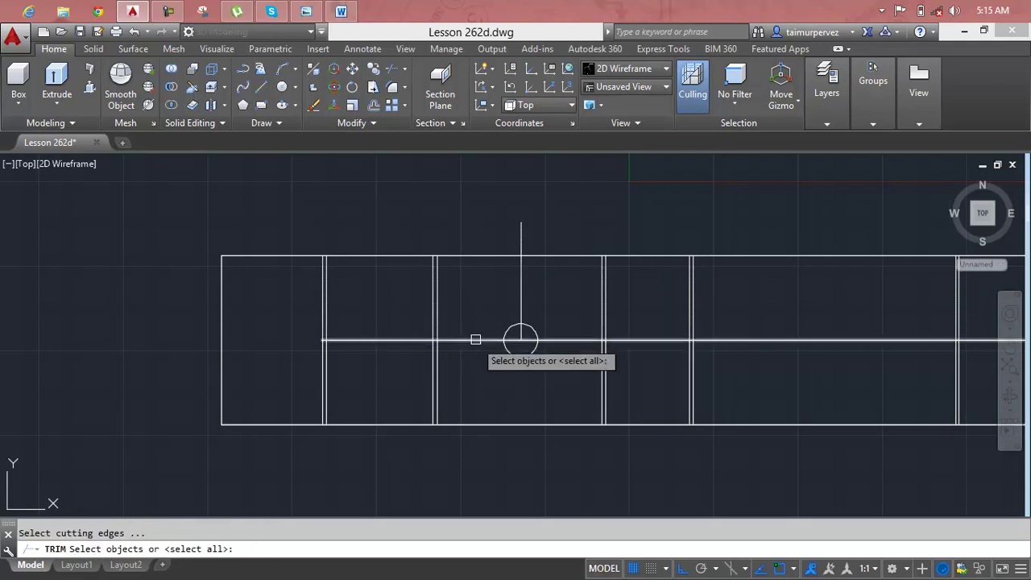
{"action": "left_click", "coordinate": [568, 306]}
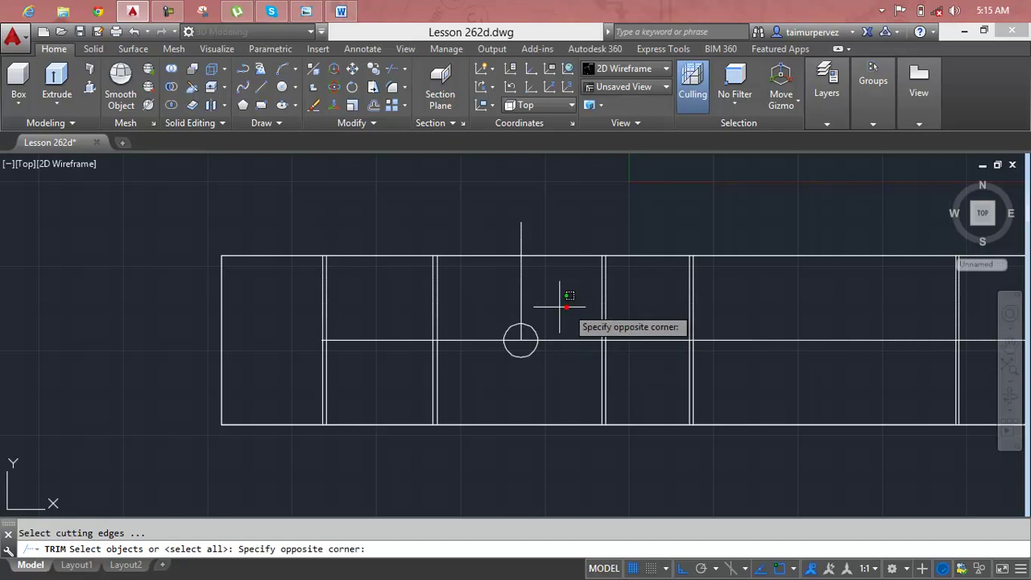
{"action": "left_click", "coordinate": [451, 369]}
{"action": "key", "text": "Return"}
{"action": "left_click", "coordinate": [460, 340]}
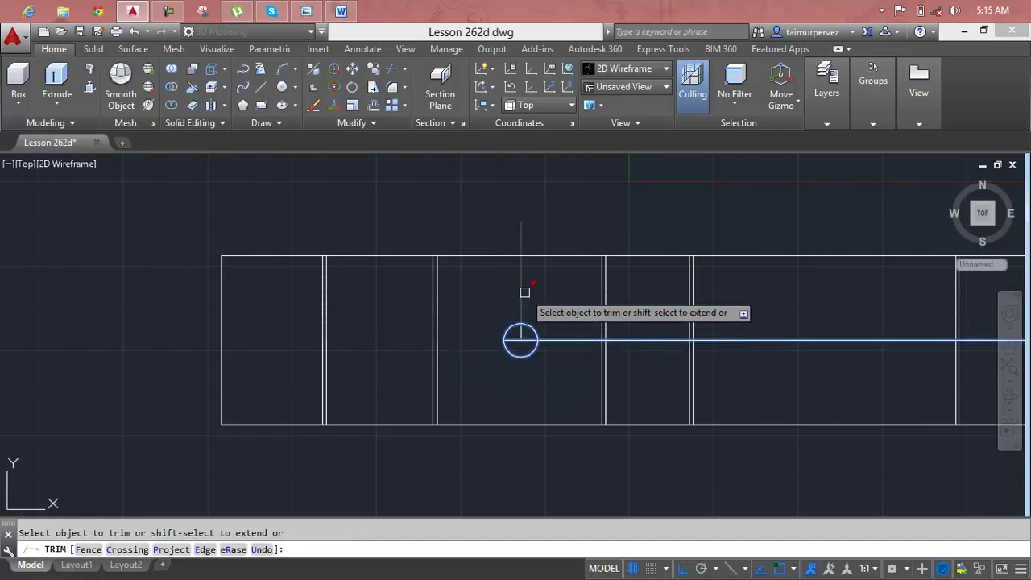
{"action": "scroll", "coordinate": [605, 353], "scroll_direction": "down", "scroll_amount": 2}
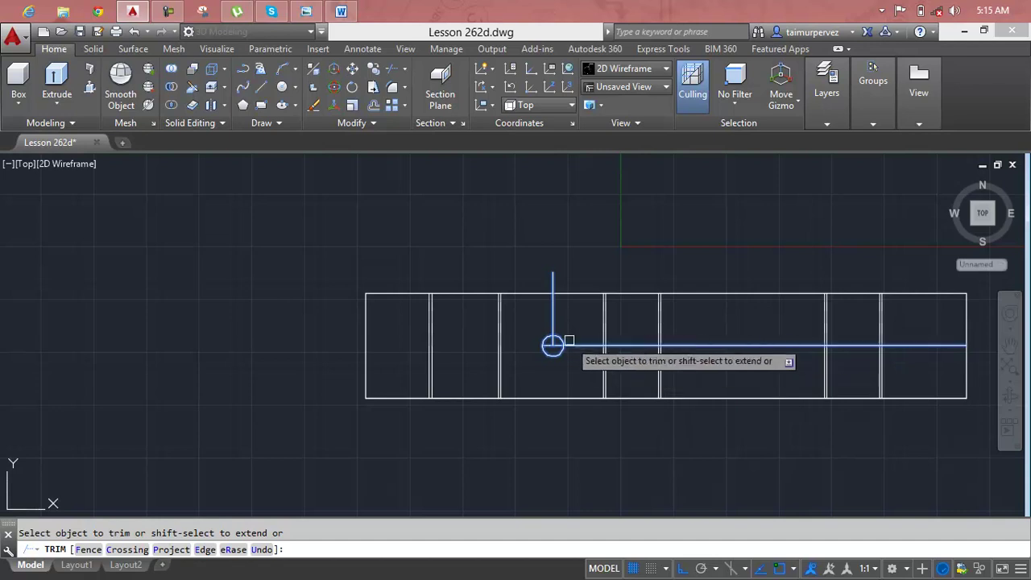
{"action": "key", "text": "Escape"}
Erase the vertical helper line
{"action": "left_click", "coordinate": [553, 314]}
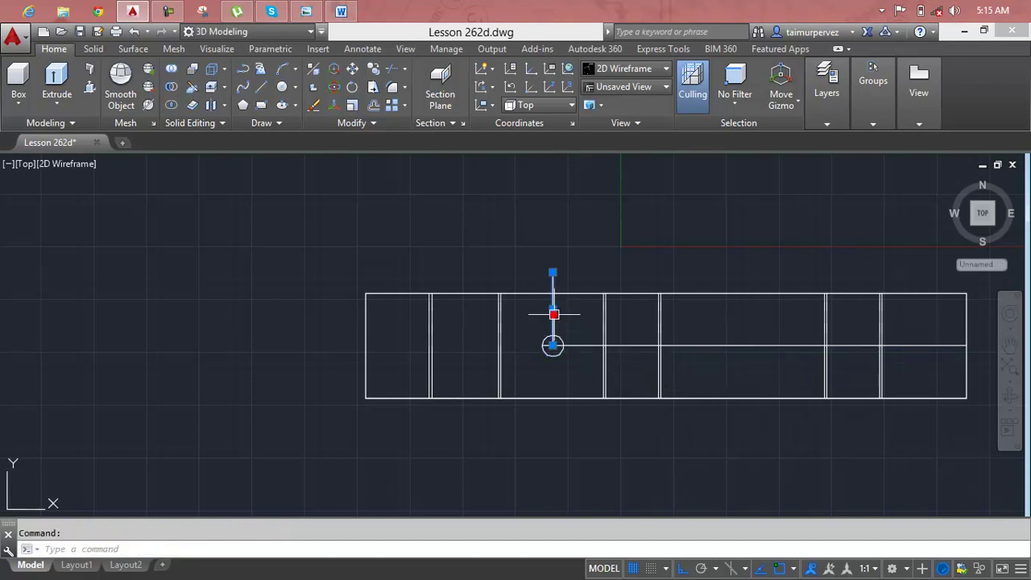
{"action": "key", "text": "Delete"}
{"action": "scroll", "coordinate": [564, 343], "scroll_direction": "up", "scroll_amount": 5}
{"action": "key", "text": "Escape"}
Mirror the circle across a vertical line at mid-strip to the right end
{"action": "type", "text": "mi"}
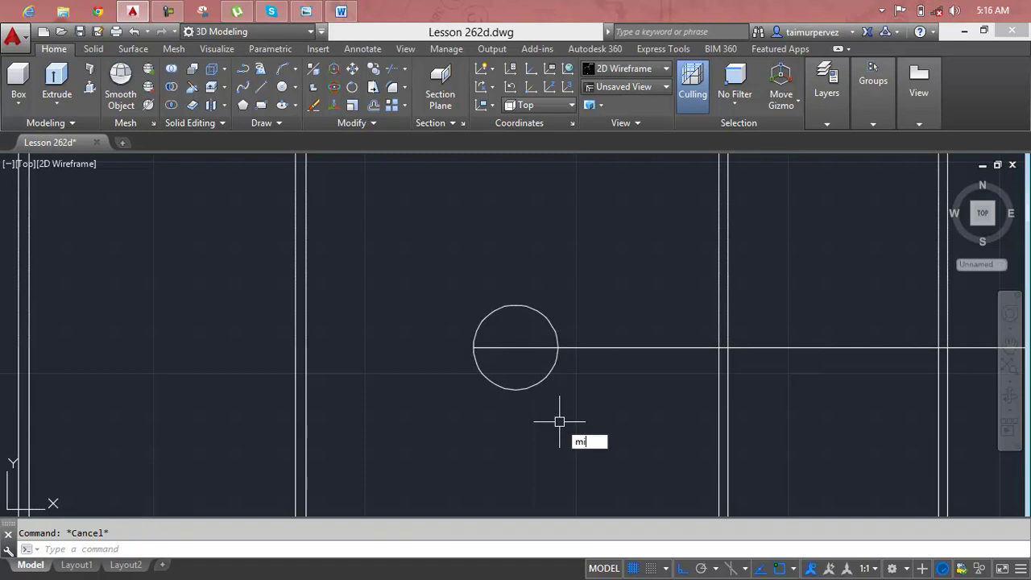
{"action": "key", "text": "Return"}
{"action": "left_click", "coordinate": [537, 380]}
{"action": "key", "text": "Return"}
{"action": "scroll", "coordinate": [701, 399], "scroll_direction": "down", "scroll_amount": 3}
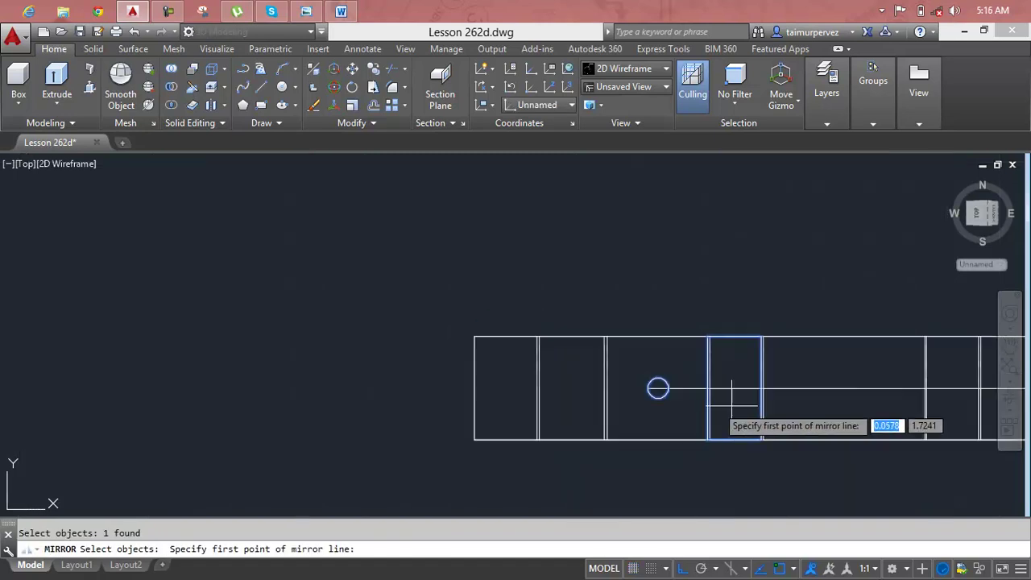
{"action": "middle_click_drag", "start_coordinate": [857, 387], "coordinate": [681, 403]}
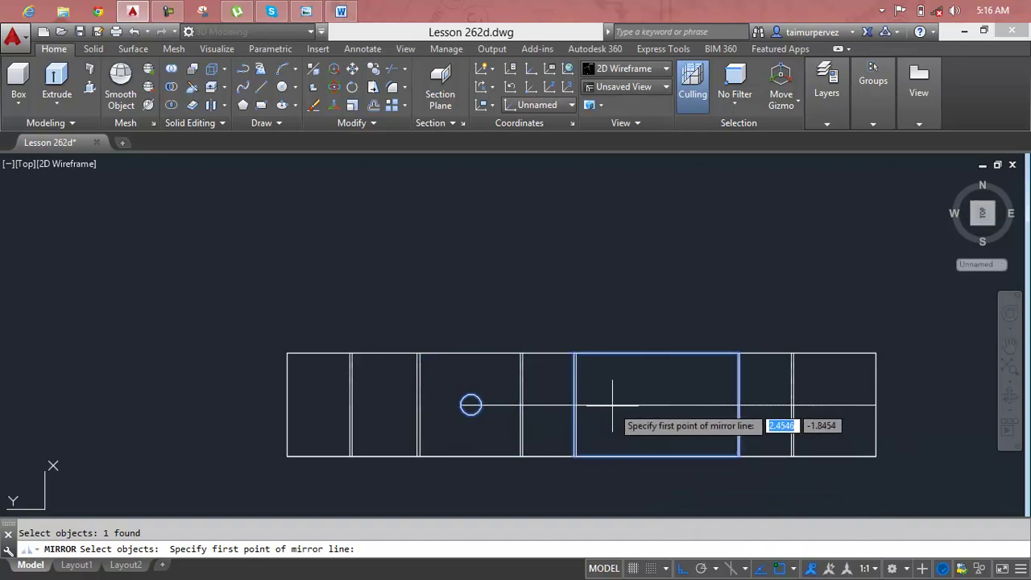
{"action": "scroll", "coordinate": [688, 403], "scroll_direction": "up", "scroll_amount": 5}
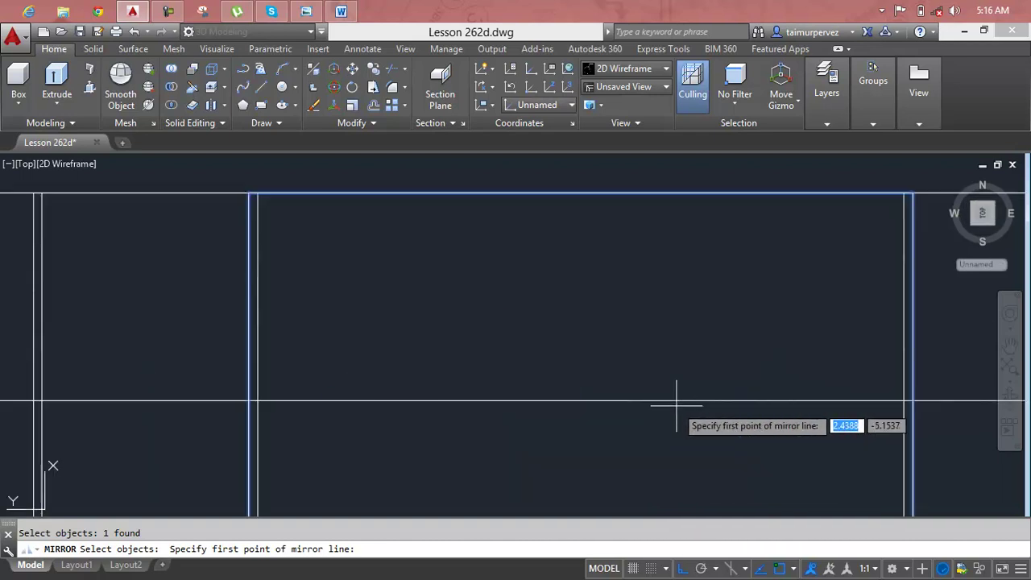
{"action": "scroll", "coordinate": [332, 403], "scroll_direction": "down", "scroll_amount": 2}
{"action": "scroll", "coordinate": [332, 403], "scroll_direction": "down", "scroll_amount": 5}
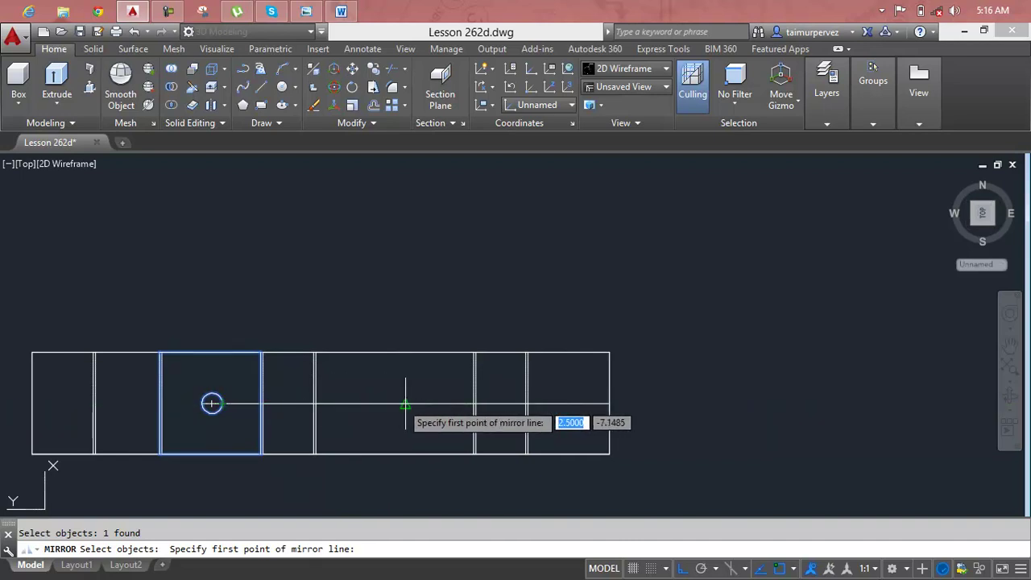
{"action": "left_click", "coordinate": [405, 404]}
{"action": "left_click", "coordinate": [407, 264]}
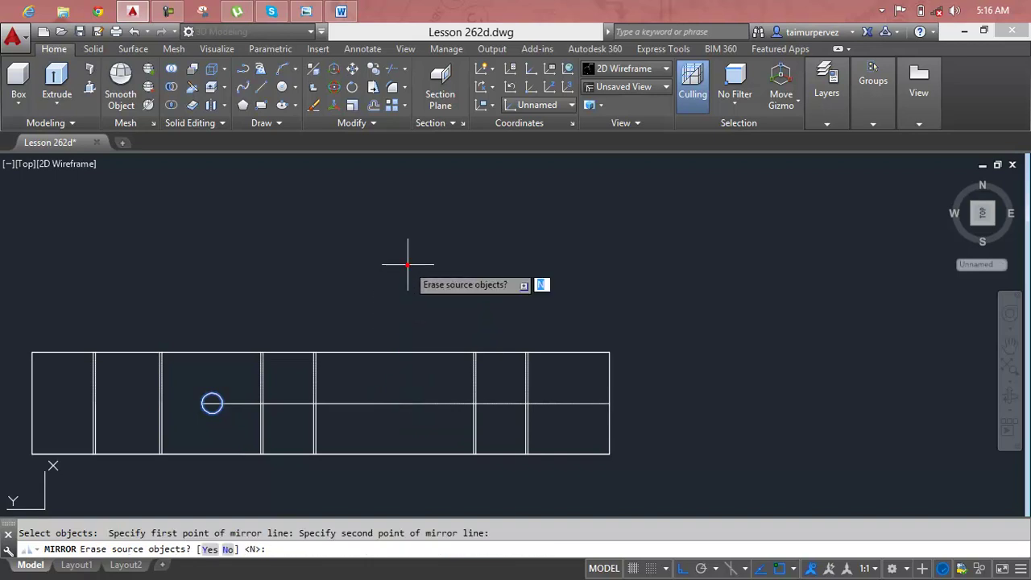
{"action": "scroll", "coordinate": [591, 413], "scroll_direction": "up", "scroll_amount": 3}
{"action": "scroll", "coordinate": [591, 413], "scroll_direction": "up", "scroll_amount": 2}
Keep the original circle, then move the mirrored right circle slightly left by its centre grip
{"action": "key", "text": "Return"}
{"action": "left_click", "coordinate": [551, 373]}
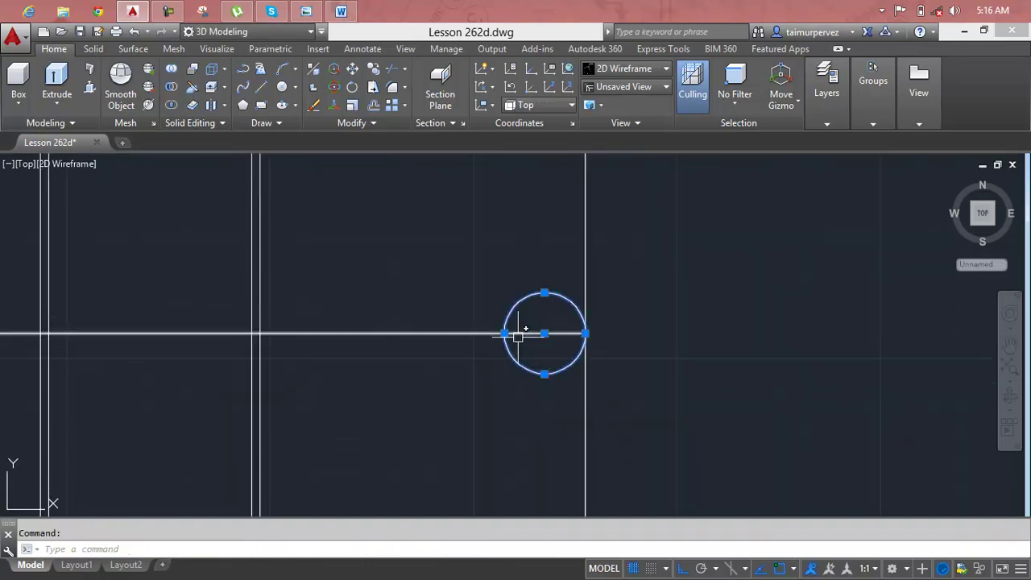
{"action": "left_click", "coordinate": [545, 333]}
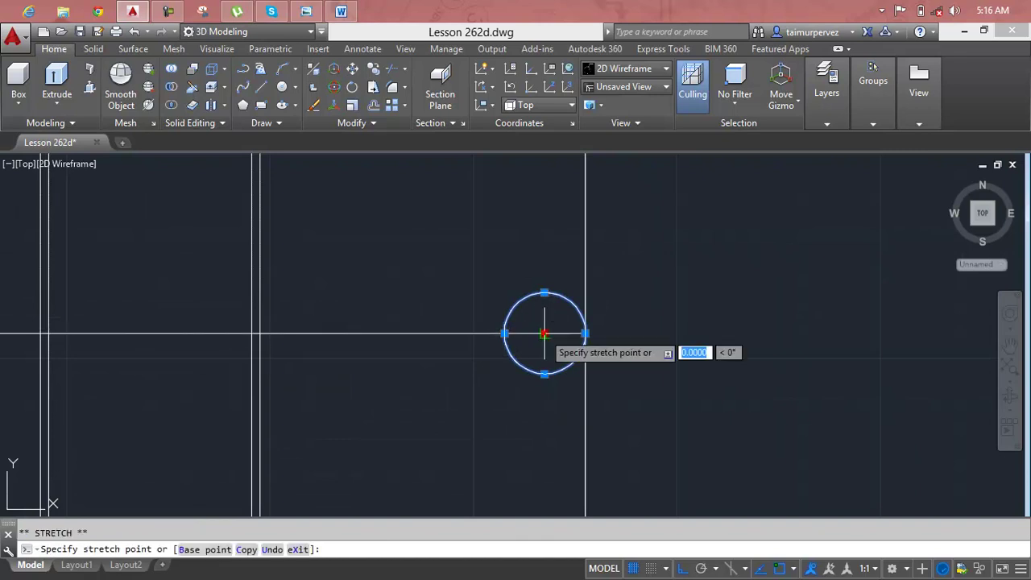
{"action": "left_click", "coordinate": [424, 332]}
{"action": "key", "text": "Escape"}
{"action": "scroll", "coordinate": [514, 337], "scroll_direction": "down", "scroll_amount": 4}
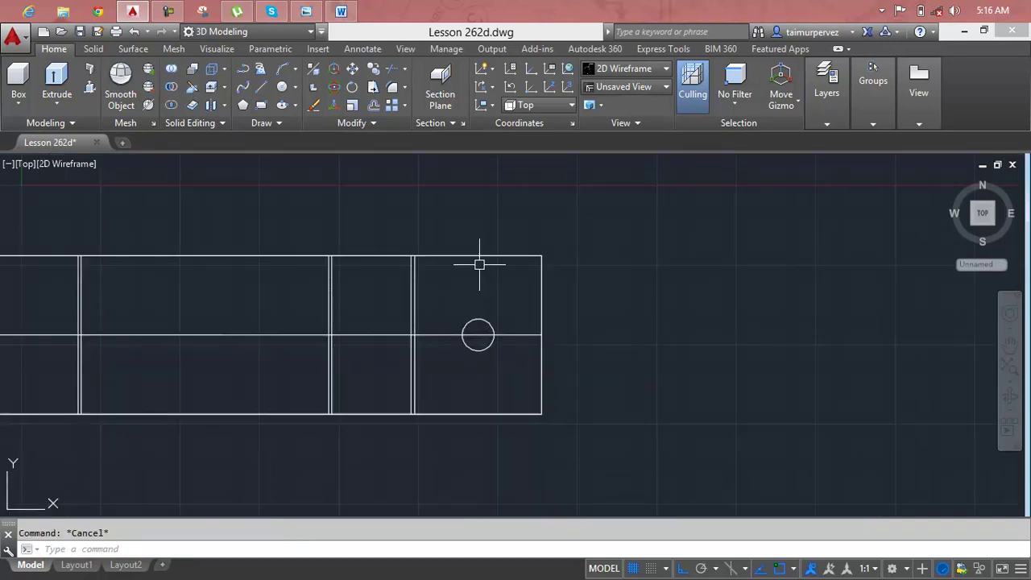
{"action": "scroll", "coordinate": [530, 334], "scroll_direction": "down", "scroll_amount": 3}
Erase the horizontal centre line, leaving just the two hole circles
{"action": "left_click", "coordinate": [395, 348]}
{"action": "key", "text": "Delete"}
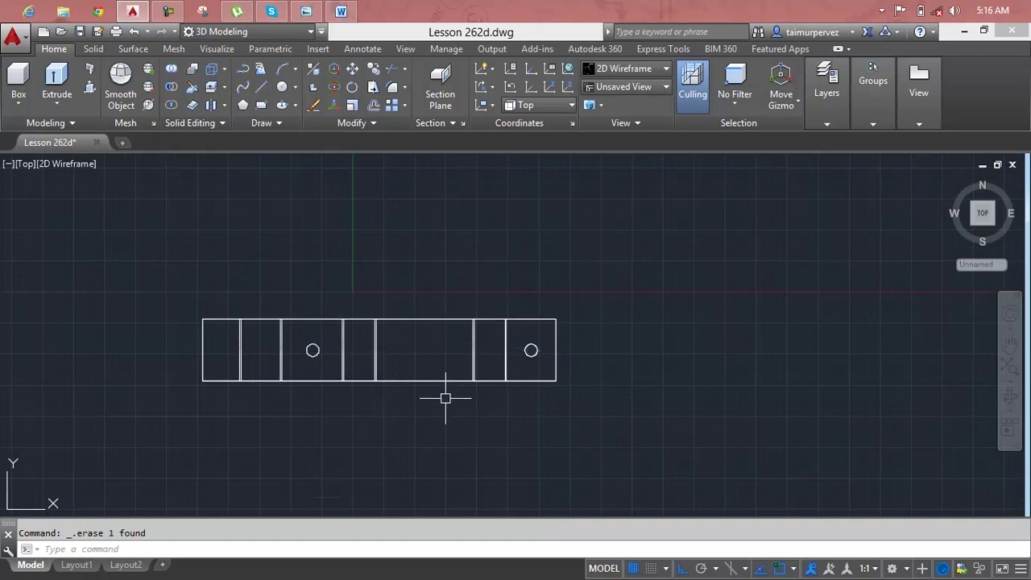
{"action": "scroll", "coordinate": [556, 352], "scroll_direction": "up", "scroll_amount": 5}
{"action": "scroll", "coordinate": [567, 343], "scroll_direction": "up", "scroll_amount": 3}
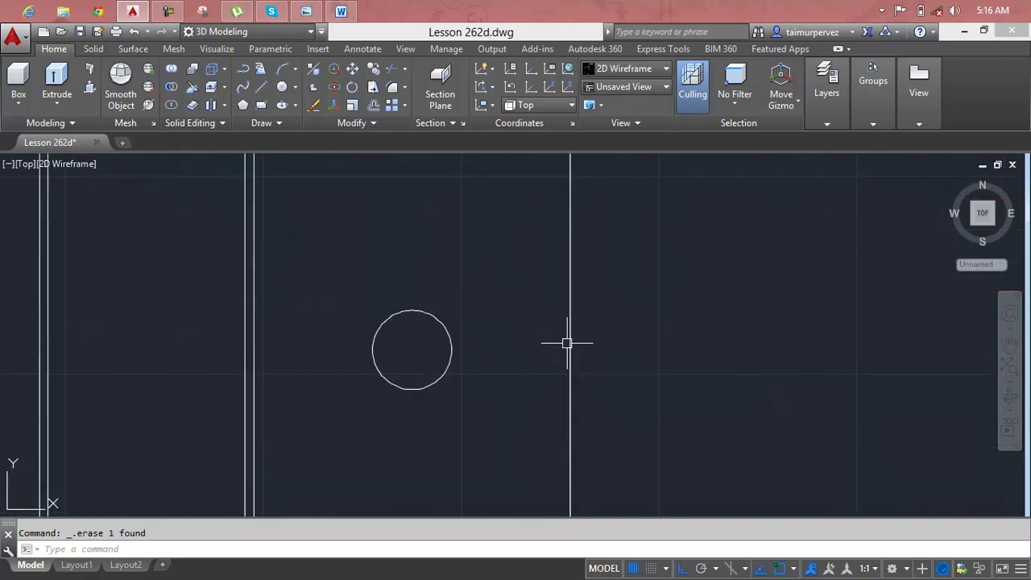
{"action": "scroll", "coordinate": [571, 332], "scroll_direction": "down", "scroll_amount": 4}
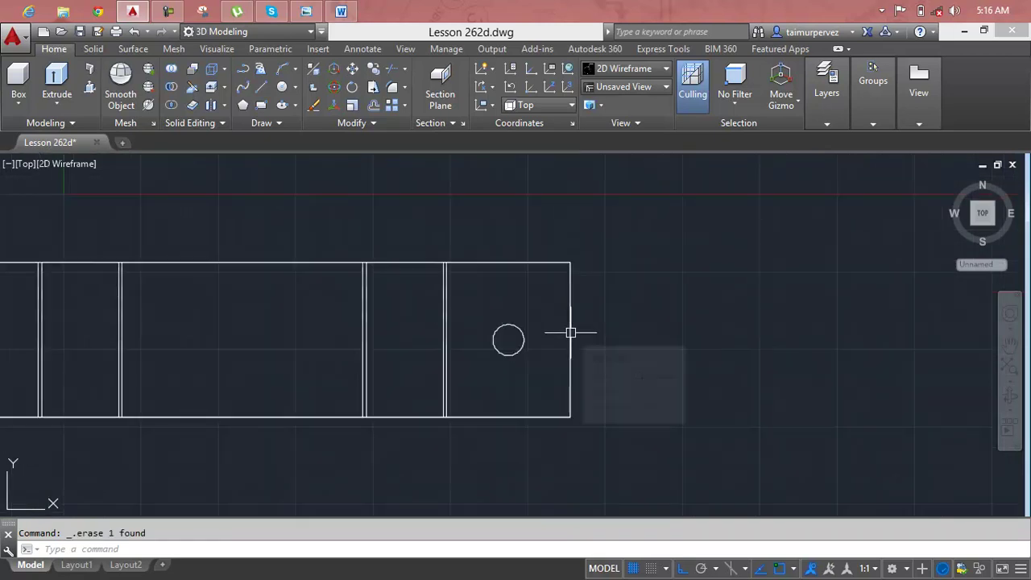
{"action": "scroll", "coordinate": [568, 336], "scroll_direction": "up", "scroll_amount": 2}
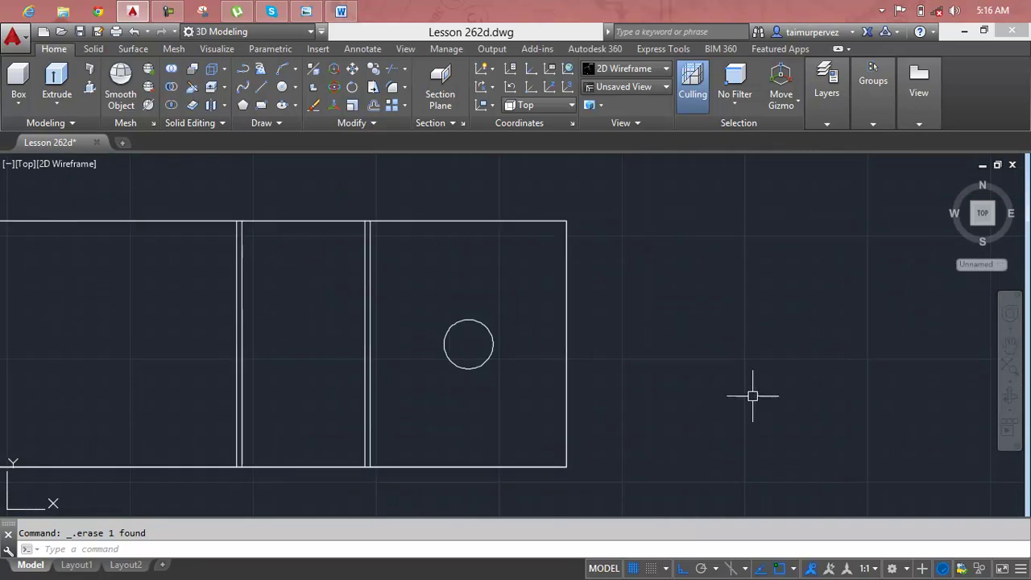
{"action": "left_click", "coordinate": [307, 11]}
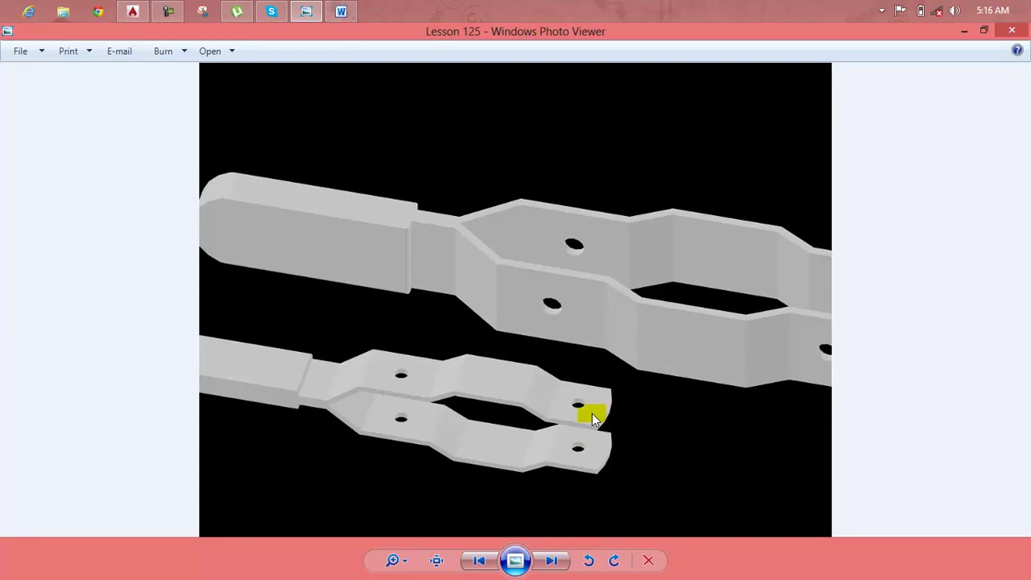
{"action": "left_click", "coordinate": [339, 10]}
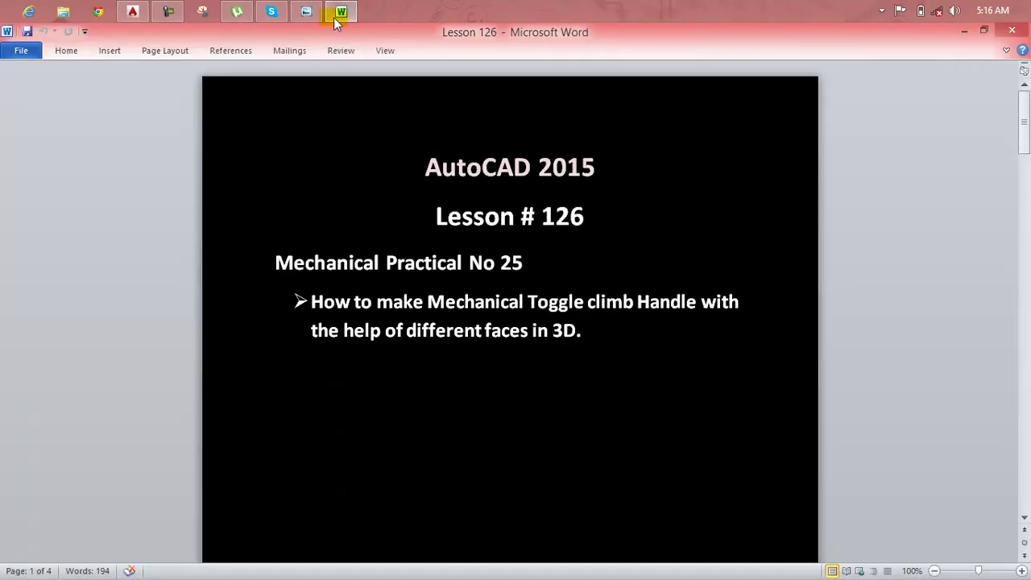
{"action": "left_click", "coordinate": [314, 16]}
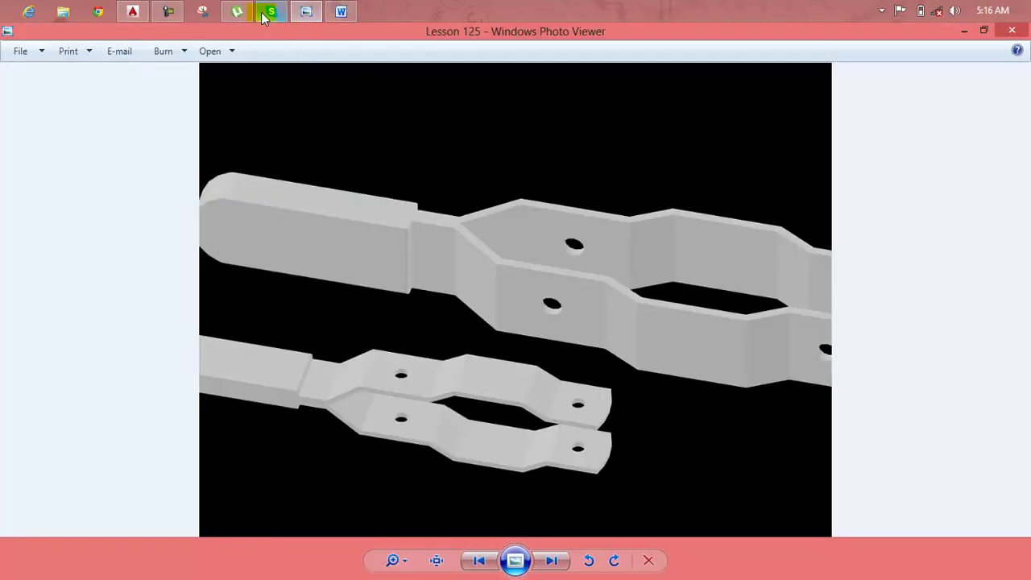
{"action": "left_click", "coordinate": [133, 11]}
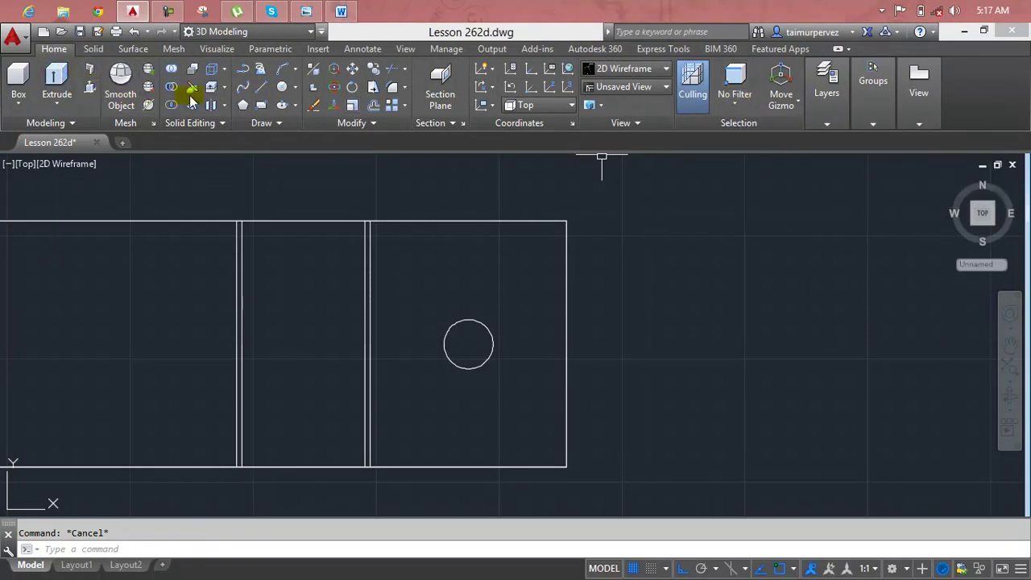
Copy the strip's right end edge slightly inward with Copy Edges
{"action": "left_click", "coordinate": [224, 85]}
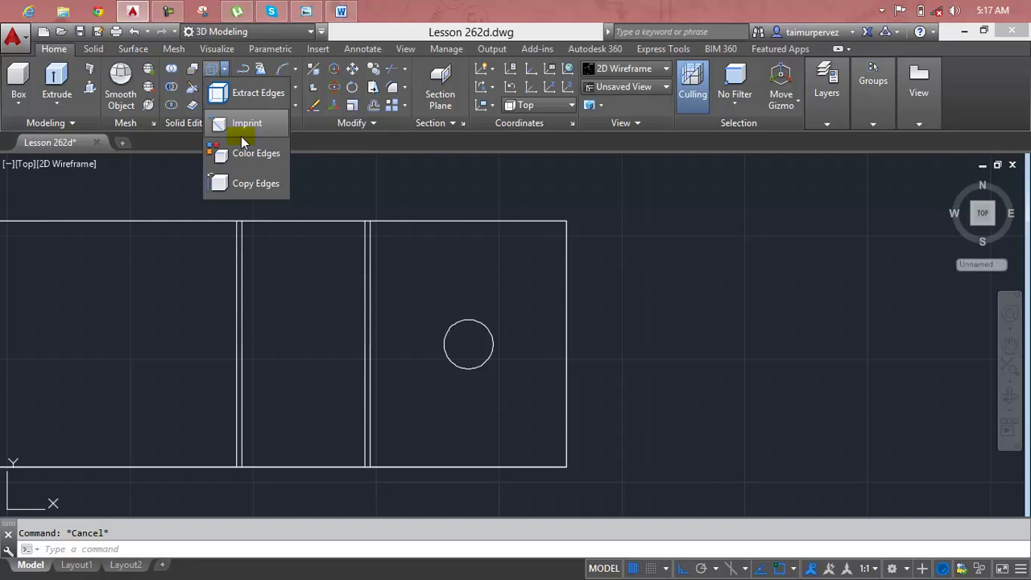
{"action": "left_click", "coordinate": [250, 180]}
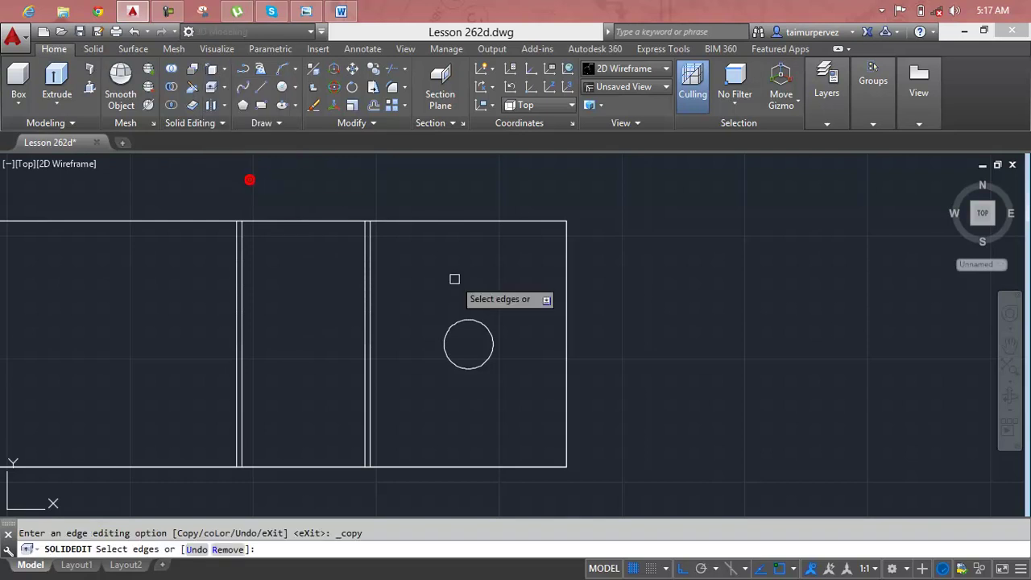
{"action": "left_click", "coordinate": [563, 295]}
{"action": "key", "text": "Return"}
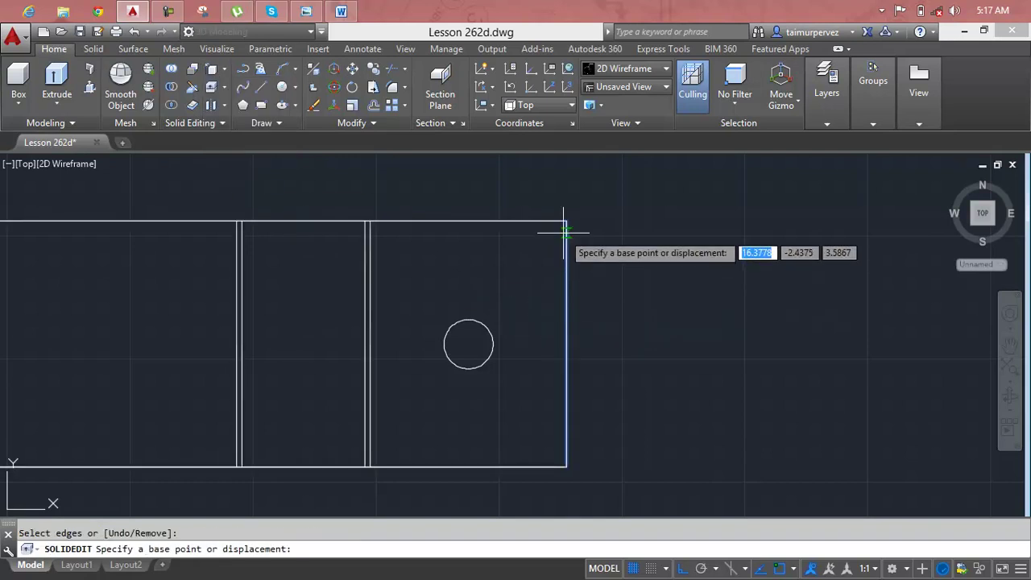
{"action": "left_click", "coordinate": [563, 222]}
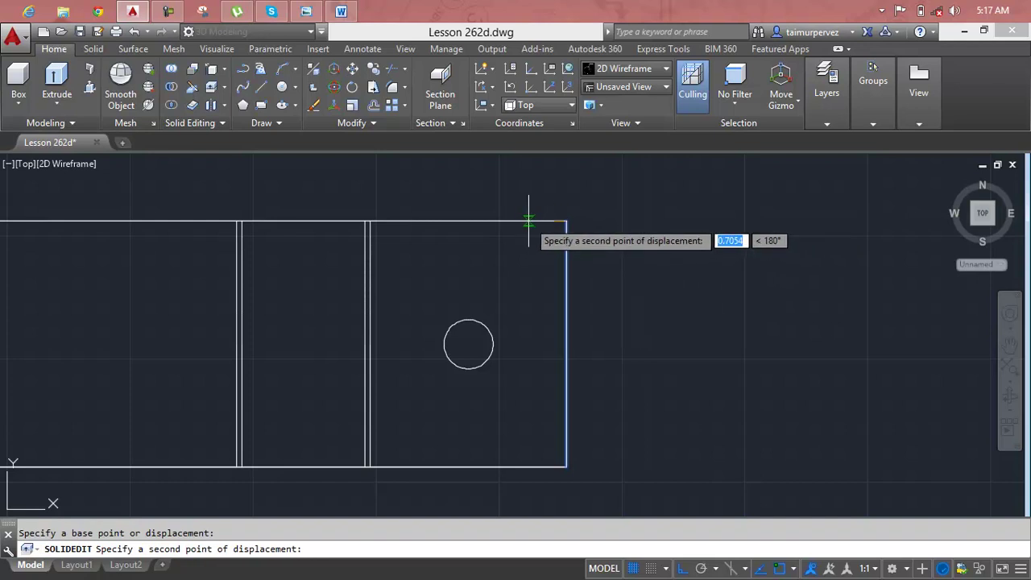
{"action": "left_click", "coordinate": [530, 221]}
{"action": "left_click", "coordinate": [561, 305]}
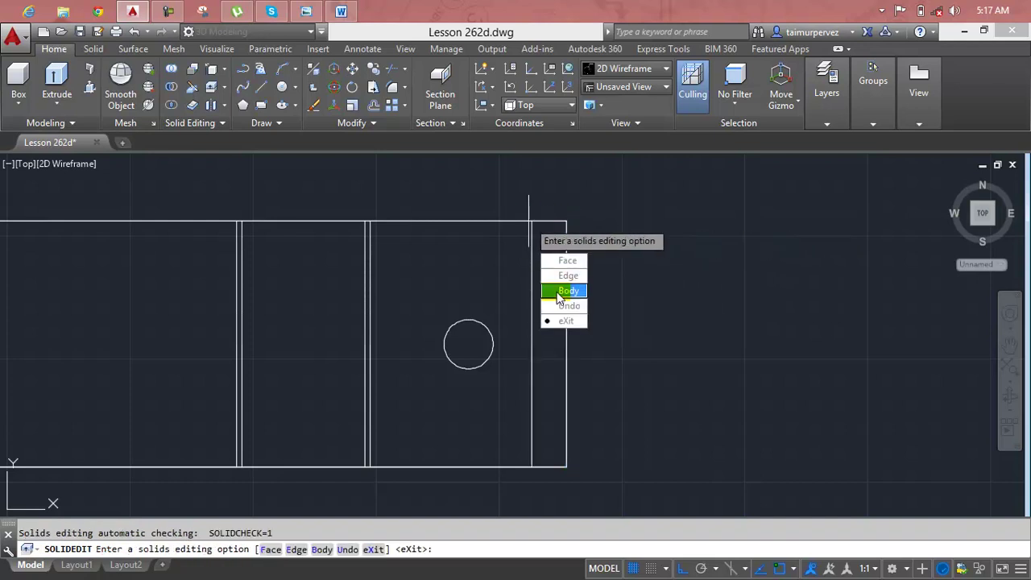
{"action": "key", "text": "Return"}
{"action": "key", "text": "Escape"}
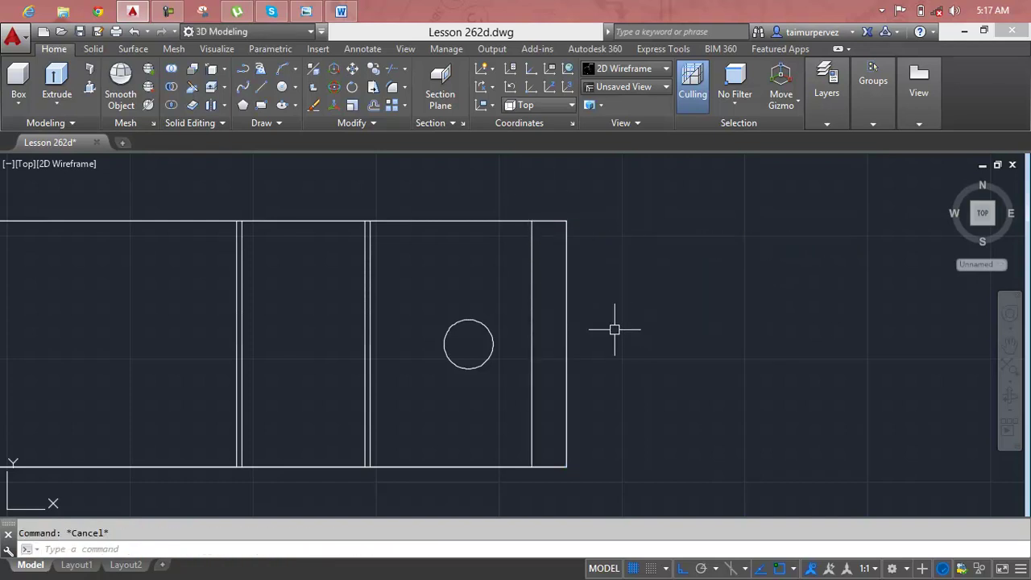
Draw a three-point arc from the copied line's top, through the end edge, to its bottom
{"action": "type", "text": "arc"}
{"action": "key", "text": "Return"}
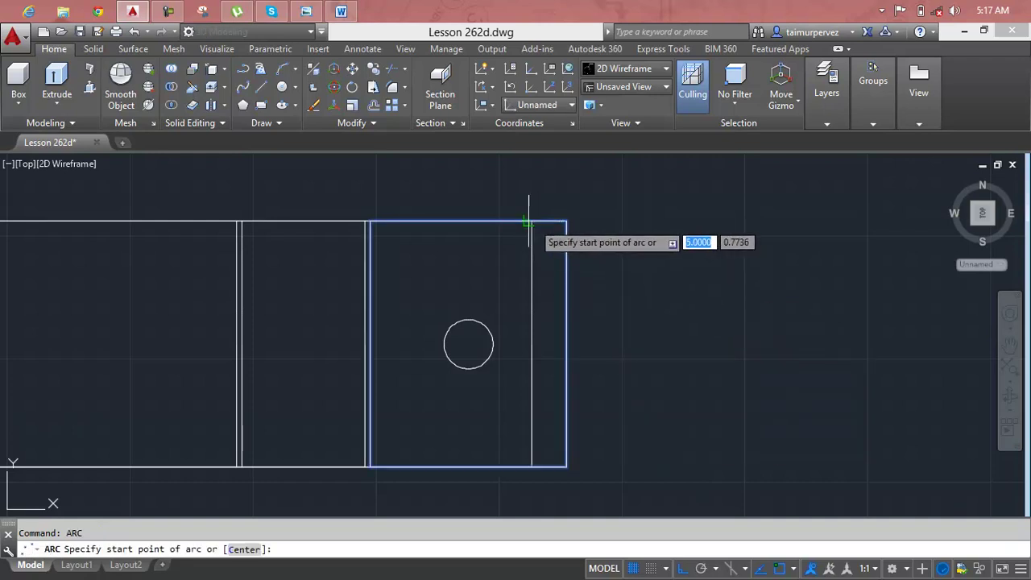
{"action": "scroll", "coordinate": [533, 220], "scroll_direction": "up", "scroll_amount": 5}
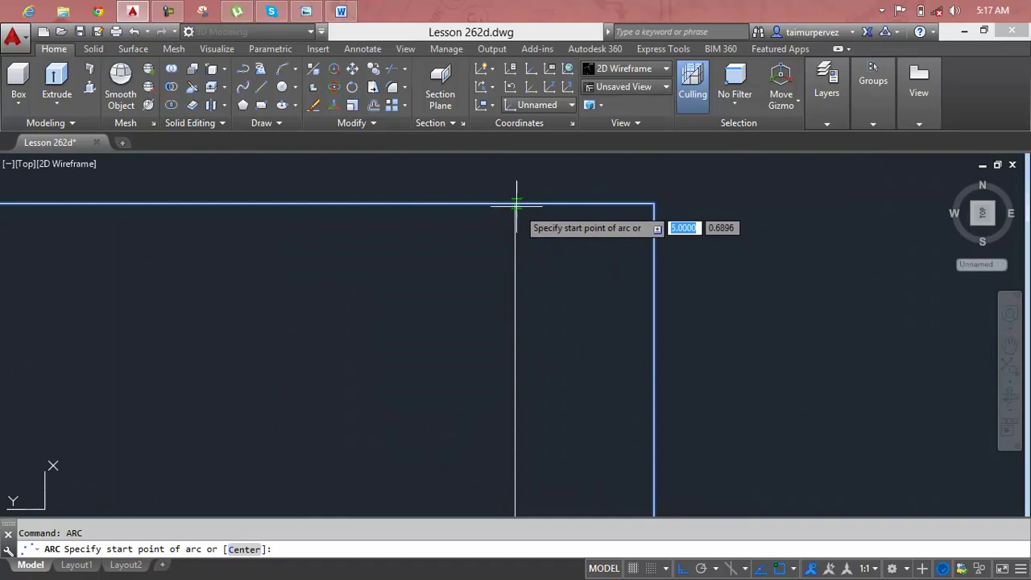
{"action": "left_click", "coordinate": [515, 204]}
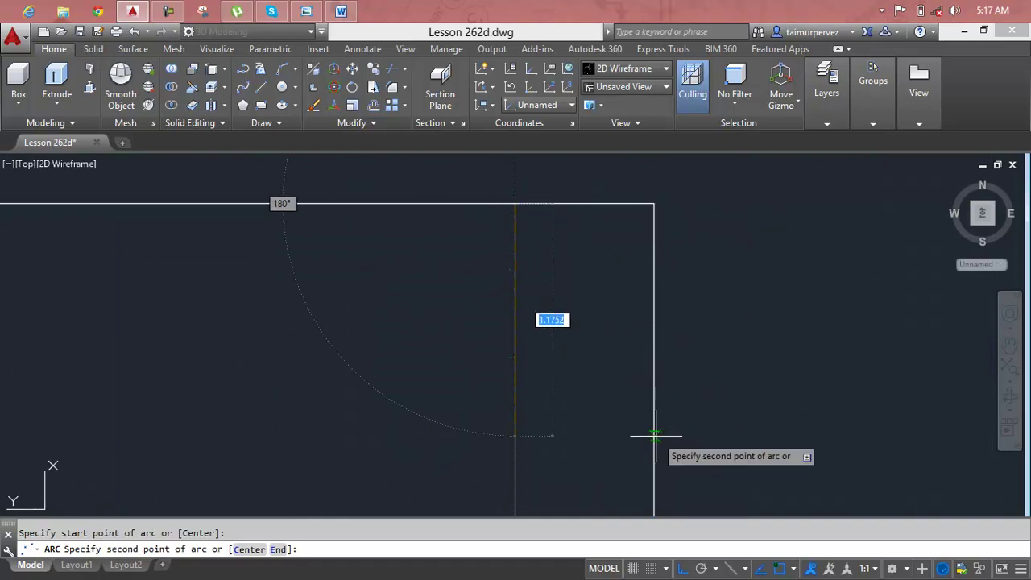
{"action": "scroll", "coordinate": [656, 427], "scroll_direction": "down", "scroll_amount": 2}
{"action": "scroll", "coordinate": [656, 430], "scroll_direction": "down", "scroll_amount": 1}
{"action": "scroll", "coordinate": [645, 323], "scroll_direction": "down", "scroll_amount": 1}
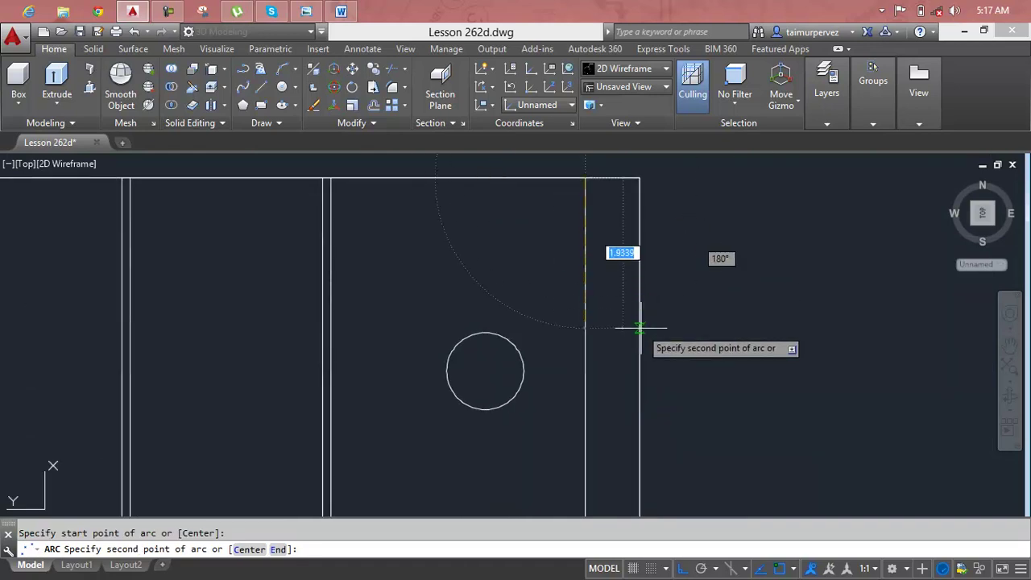
{"action": "left_click", "coordinate": [640, 371]}
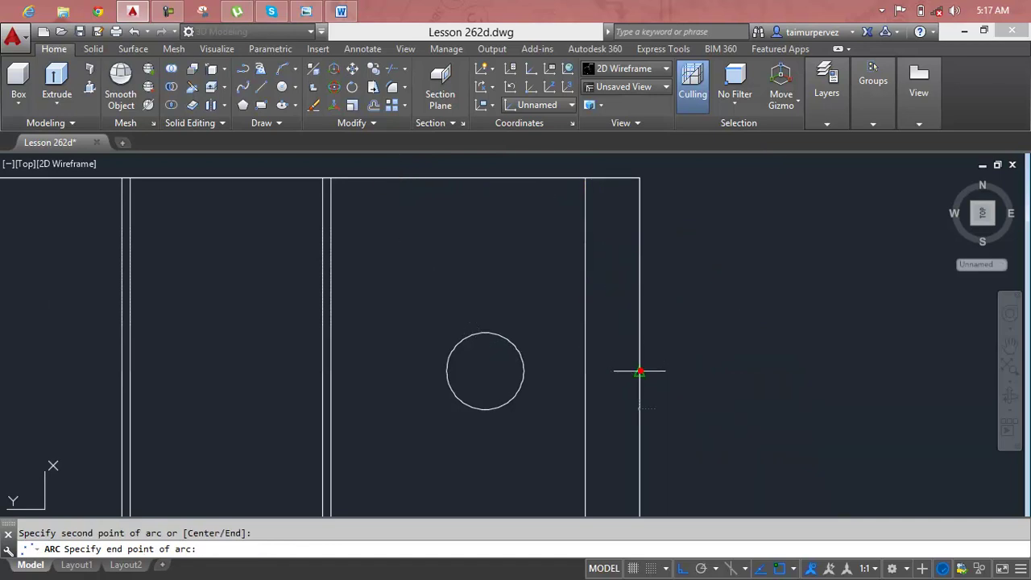
{"action": "scroll", "coordinate": [617, 483], "scroll_direction": "down", "scroll_amount": 2}
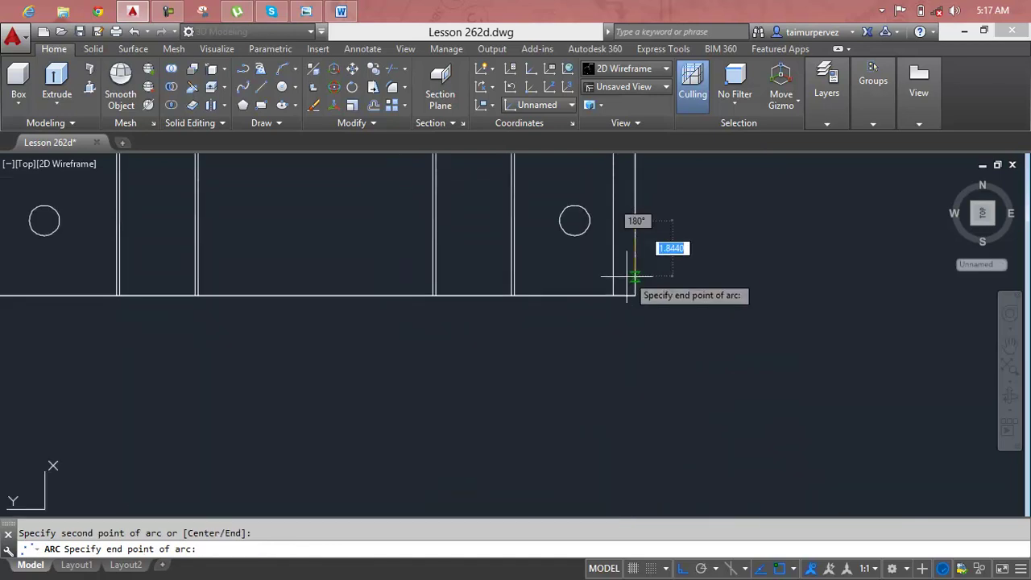
{"action": "left_click", "coordinate": [613, 297]}
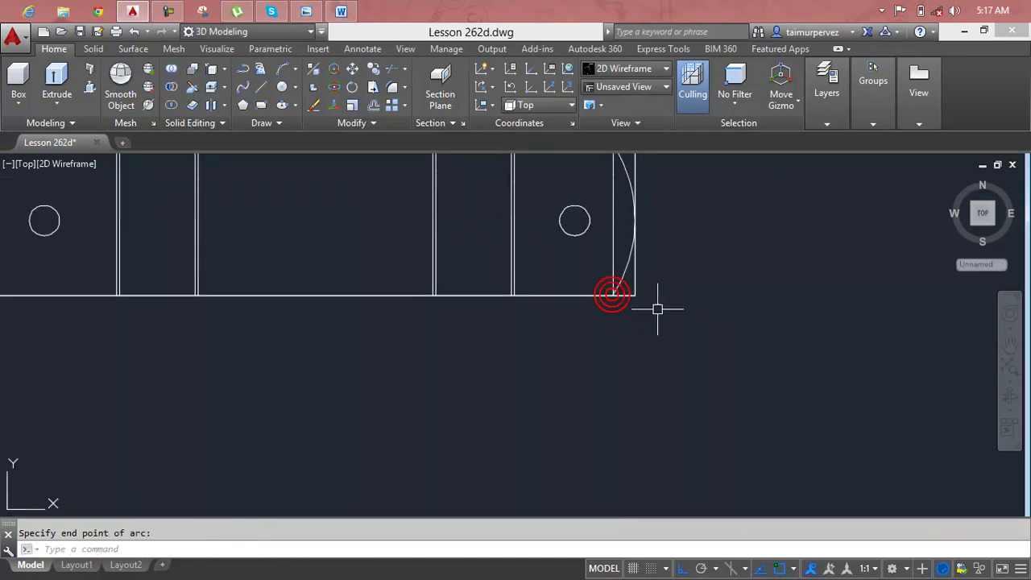
{"action": "left_click", "coordinate": [620, 288]}
{"action": "key", "text": "Escape"}
{"action": "scroll", "coordinate": [624, 286], "scroll_direction": "down", "scroll_amount": 3}
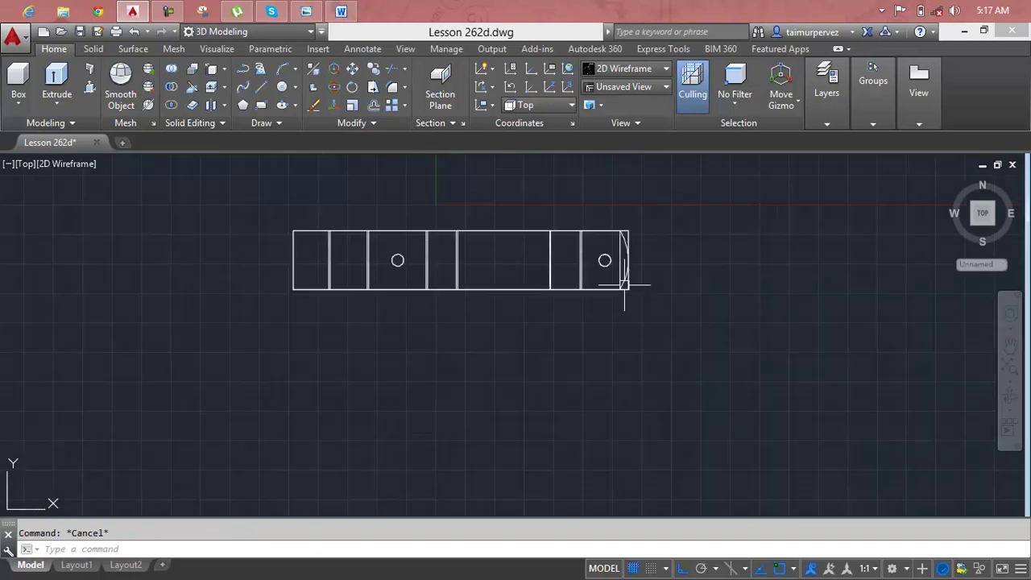
{"action": "scroll", "coordinate": [620, 288], "scroll_direction": "up", "scroll_amount": 3}
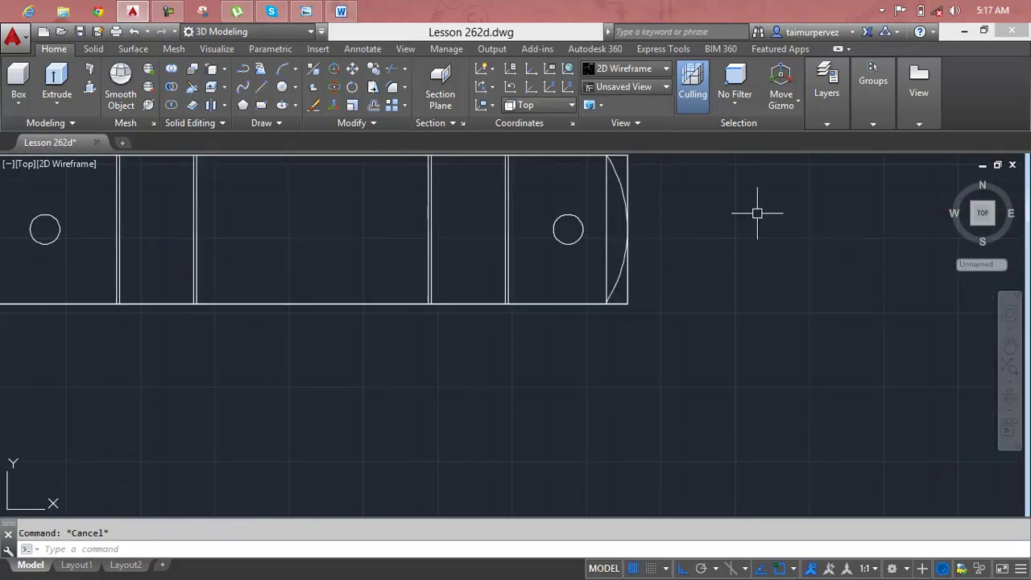
Erase the copied helper line and switch to an isometric view of the part
{"action": "left_click", "coordinate": [609, 263]}
{"action": "key", "text": "Delete"}
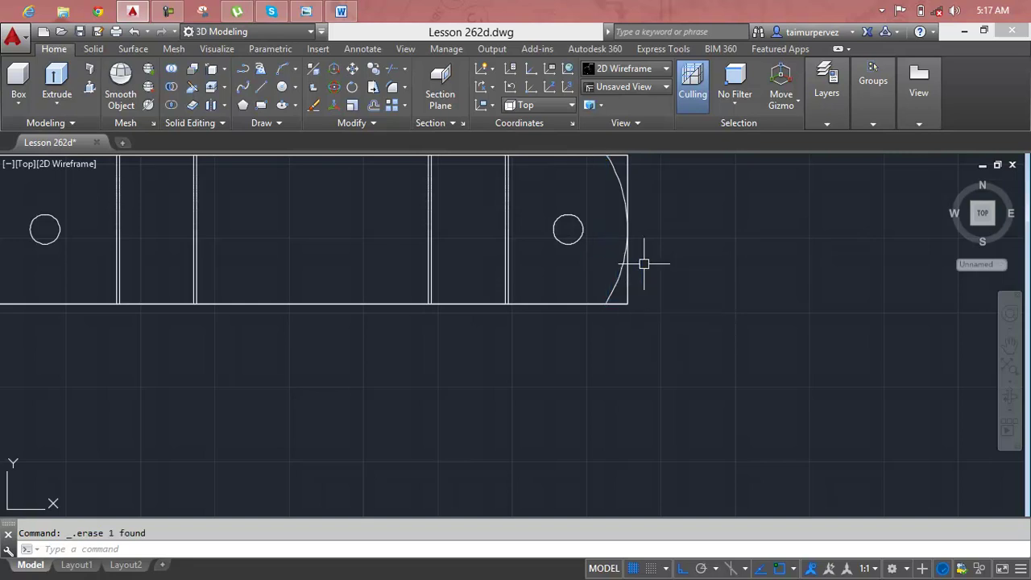
{"action": "mouse_move", "coordinate": [983, 213]}
{"action": "left_click", "coordinate": [951, 184]}
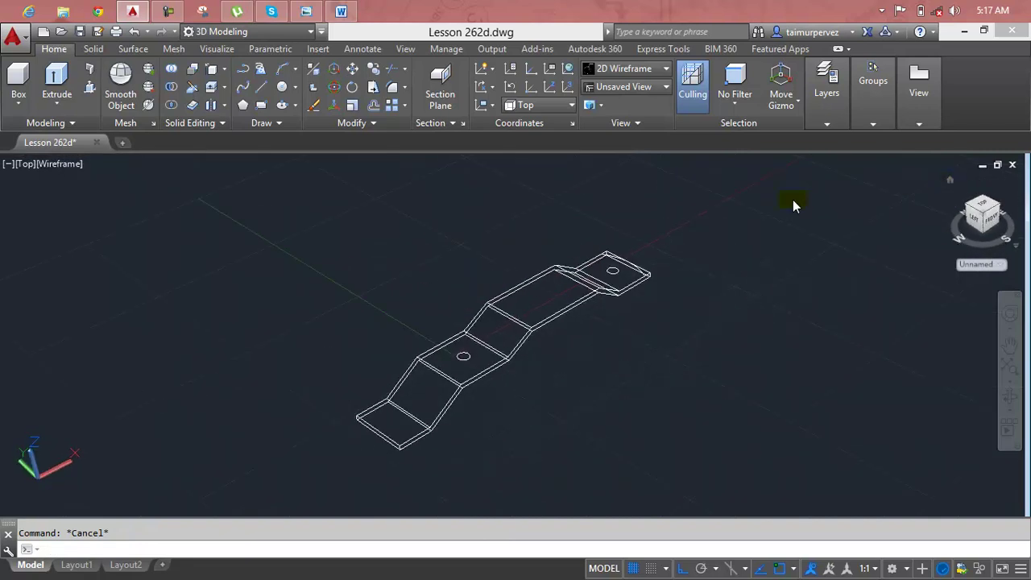
{"action": "scroll", "coordinate": [655, 264], "scroll_direction": "up", "scroll_amount": 5}
{"action": "scroll", "coordinate": [594, 298], "scroll_direction": "down", "scroll_amount": 5}
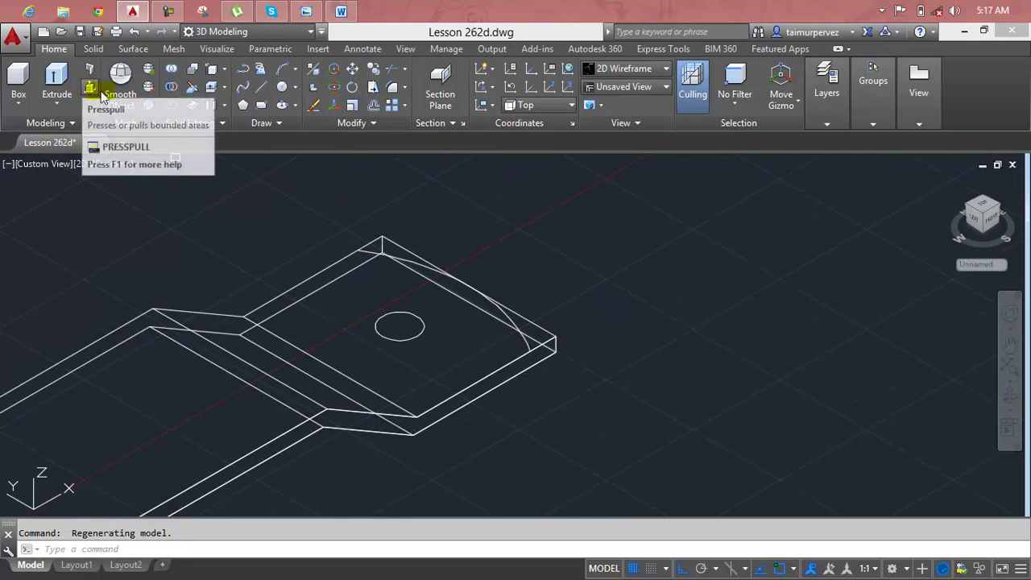
Imprint the arc onto the strip solid, deleting the source arc
{"action": "left_click", "coordinate": [222, 71]}
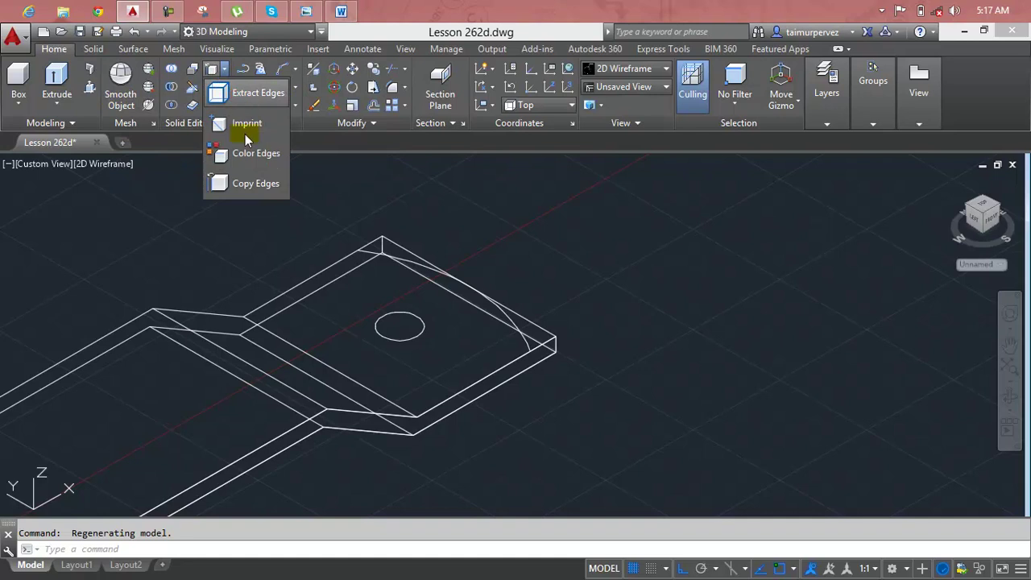
{"action": "left_click", "coordinate": [245, 125]}
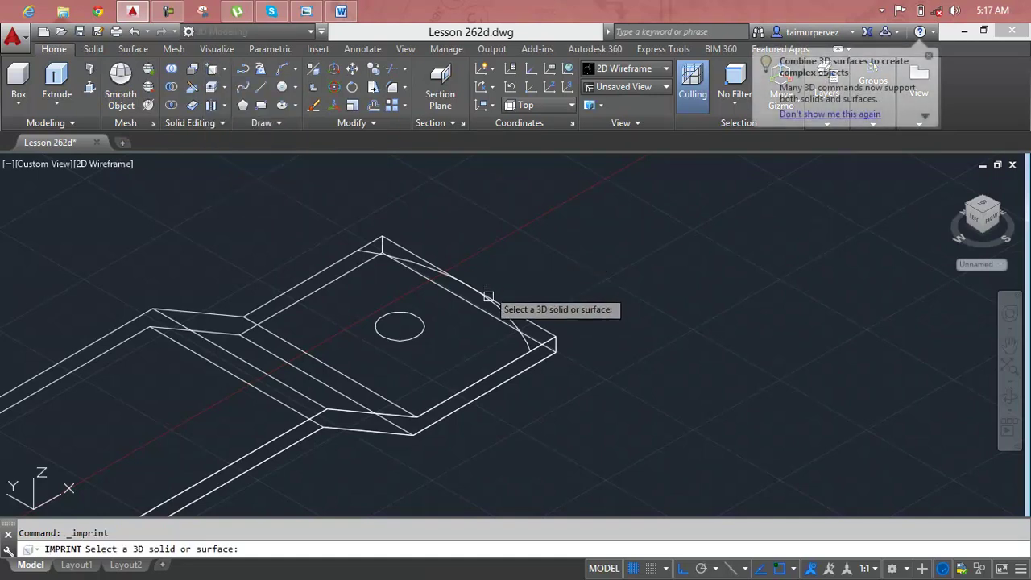
{"action": "left_click", "coordinate": [480, 382]}
{"action": "left_click", "coordinate": [517, 327]}
{"action": "key", "text": "Return"}
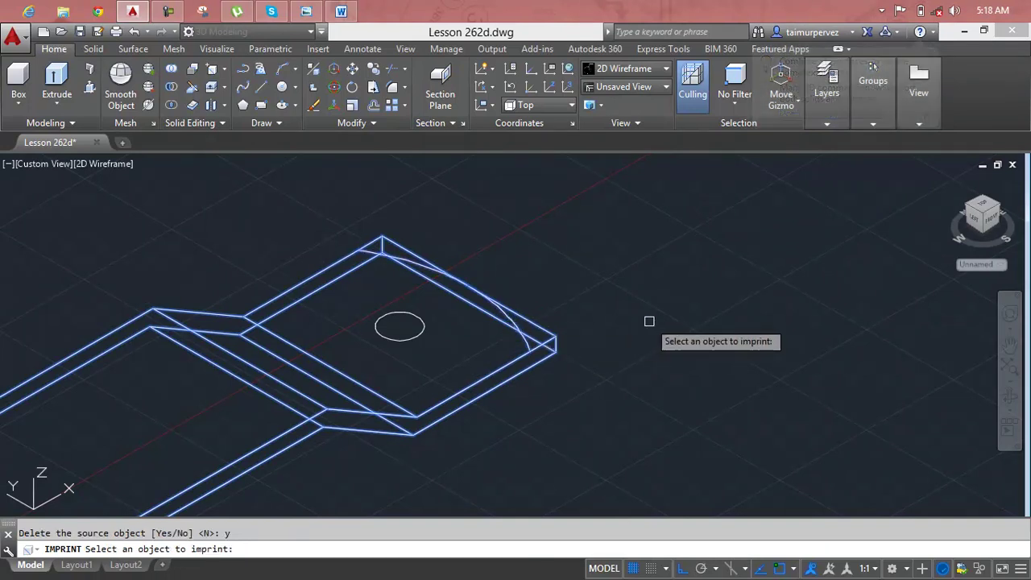
{"action": "key", "text": "Return"}
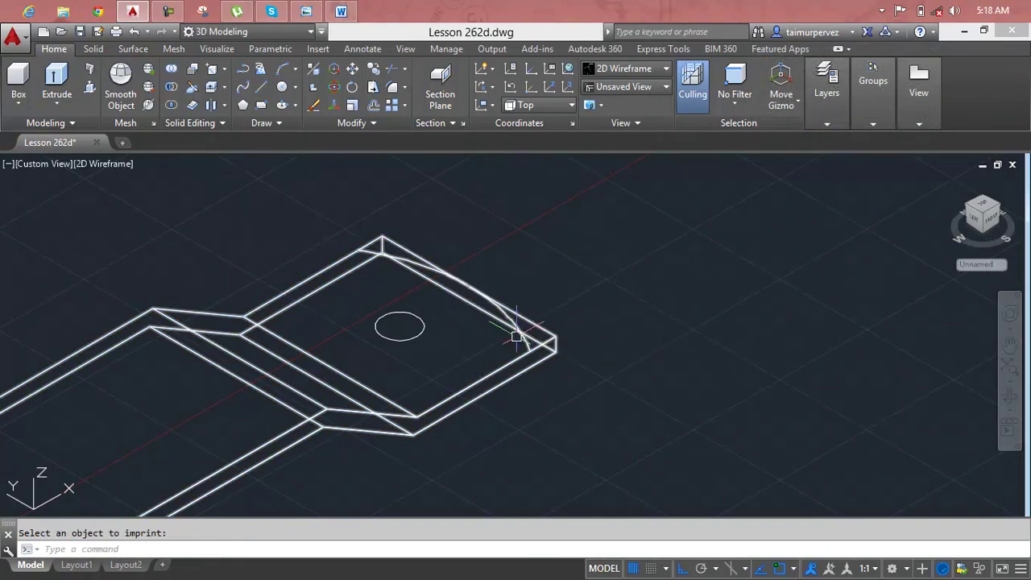
{"action": "key", "text": "Escape"}
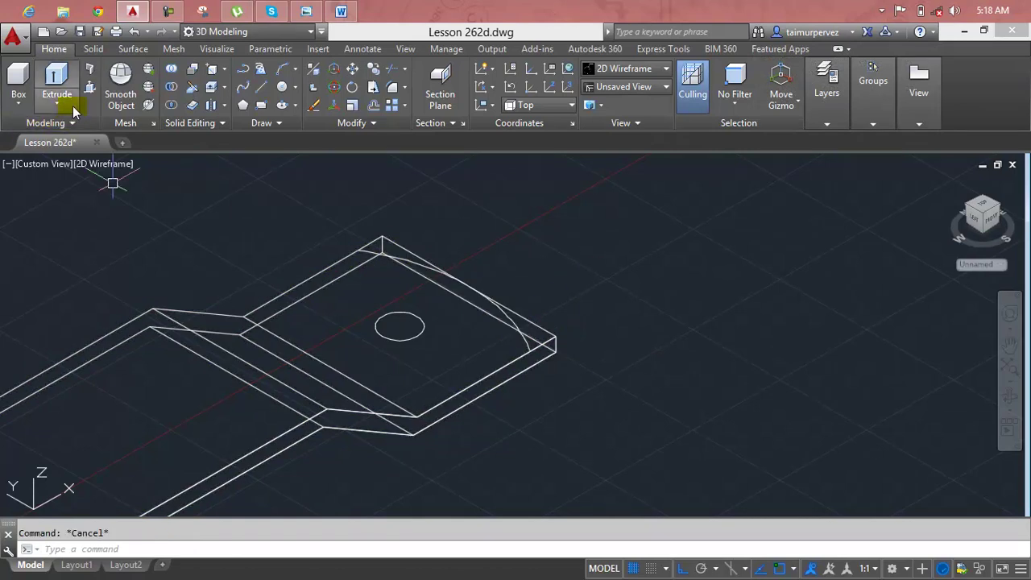
{"action": "left_click", "coordinate": [89, 87]}
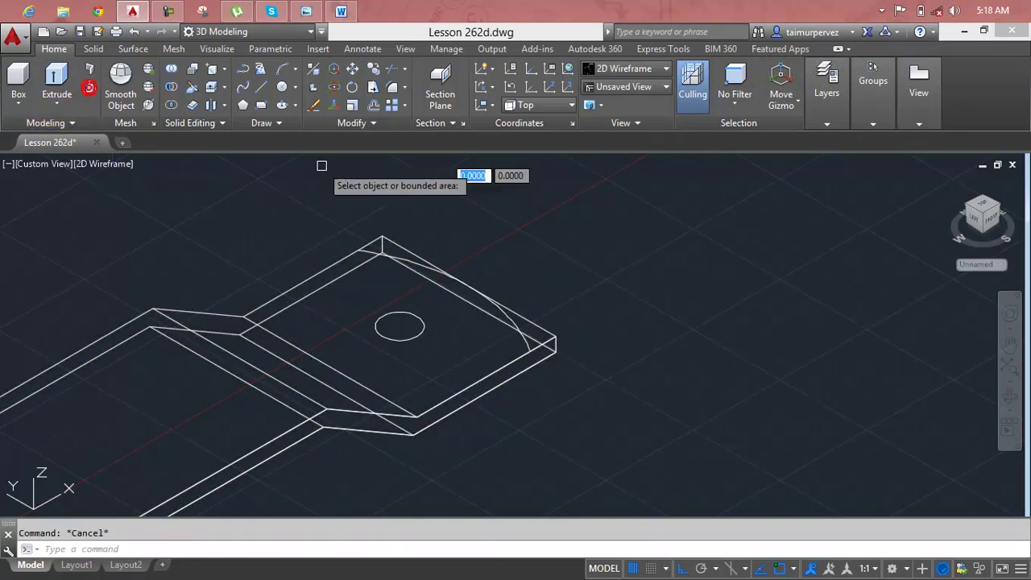
Push both corner areas beyond the arc through the strip to round its end
{"action": "left_click", "coordinate": [379, 242]}
{"action": "middle_click_drag", "start_coordinate": [387, 277], "coordinate": [417, 156]}
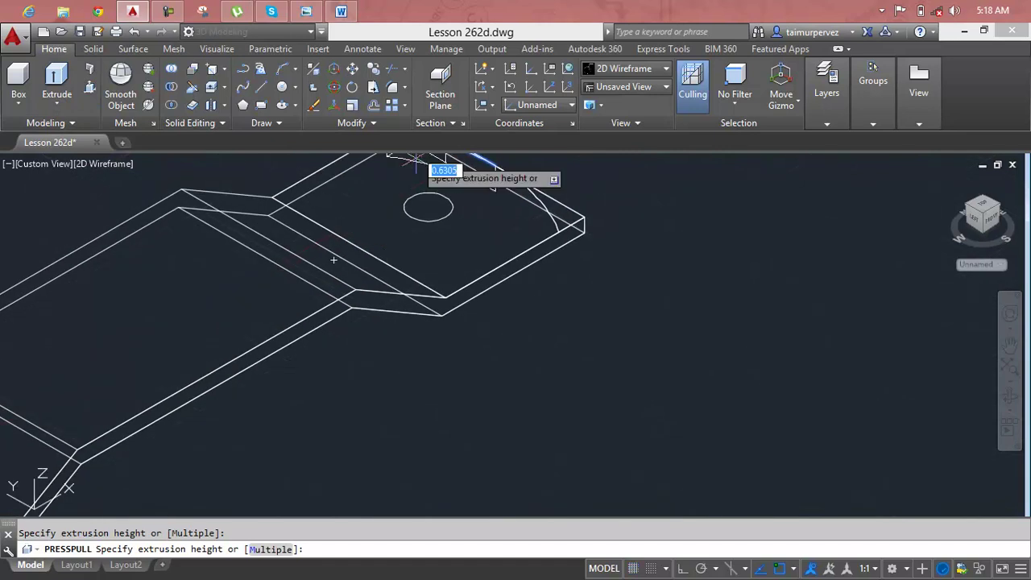
{"action": "left_click", "coordinate": [465, 369]}
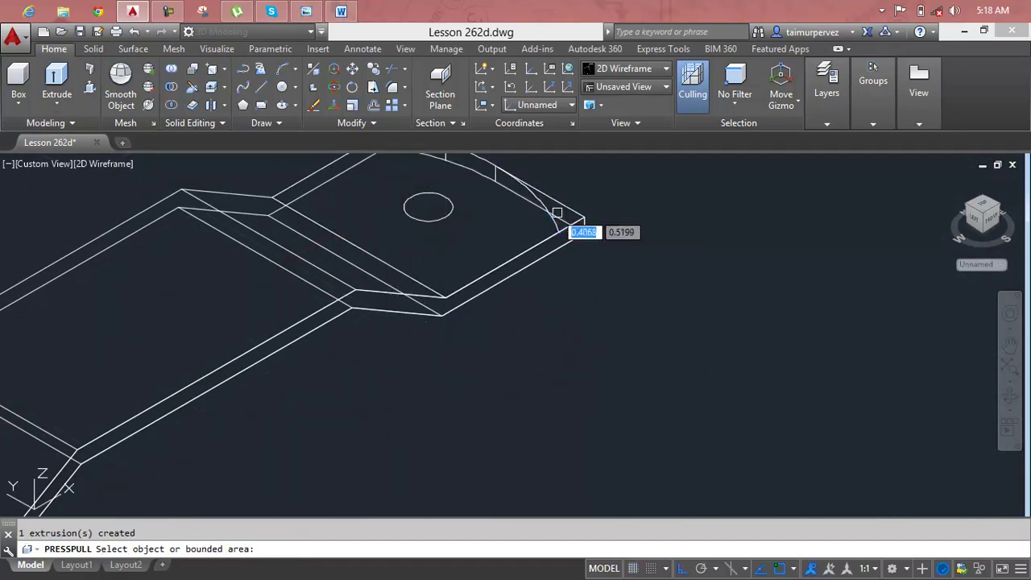
{"action": "left_click", "coordinate": [558, 216]}
{"action": "left_click", "coordinate": [569, 361]}
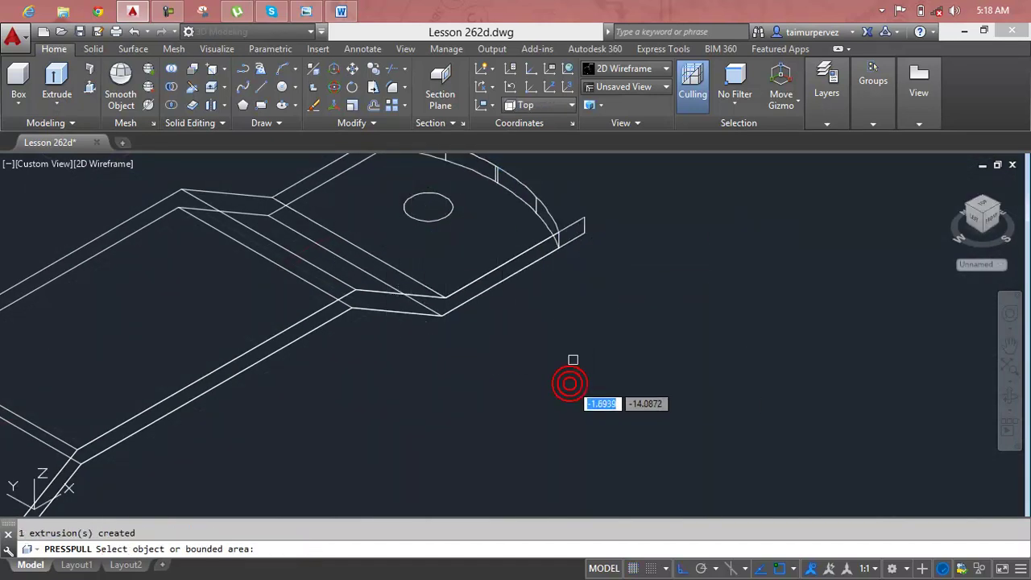
{"action": "key", "text": "Escape"}
Delete the leftover outline polyline and zoom out to the whole part
{"action": "left_click", "coordinate": [585, 226]}
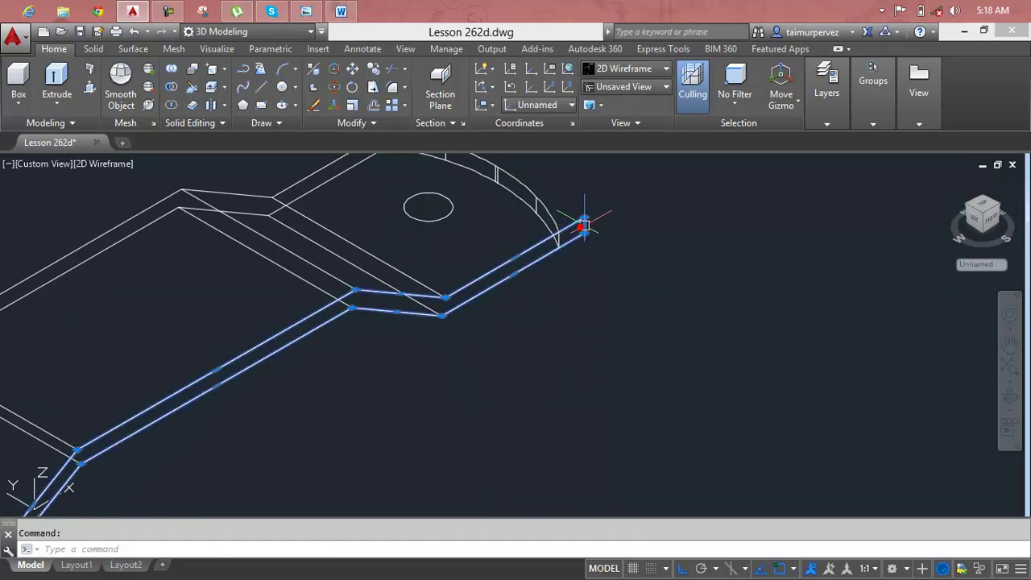
{"action": "key", "text": "Delete"}
{"action": "middle_click", "coordinate": [601, 234]}
{"action": "middle_click", "coordinate": [601, 235]}
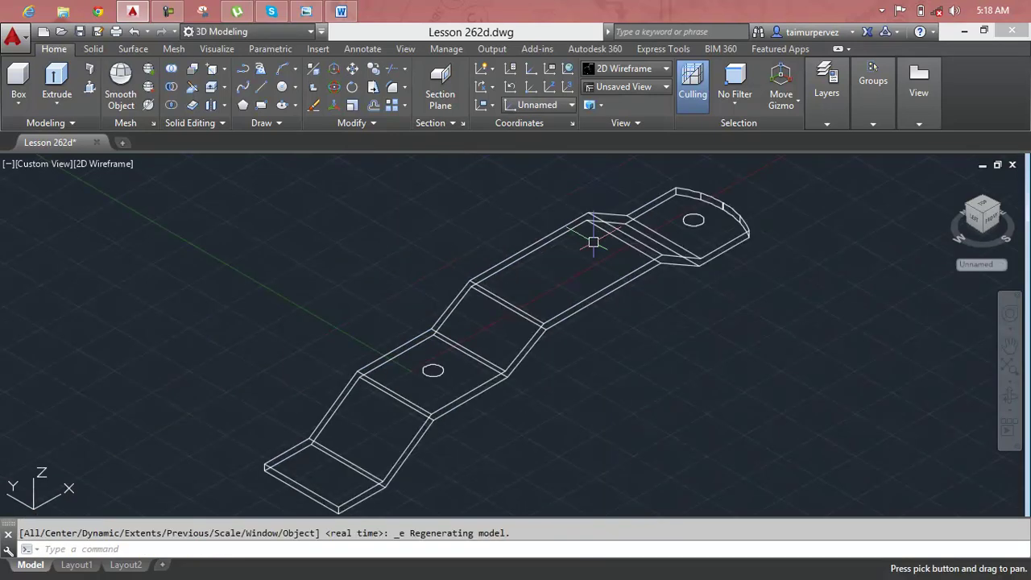
Press-pull both hole circles into trial cylinders, then erase the two cylinders
{"action": "left_click", "coordinate": [90, 87]}
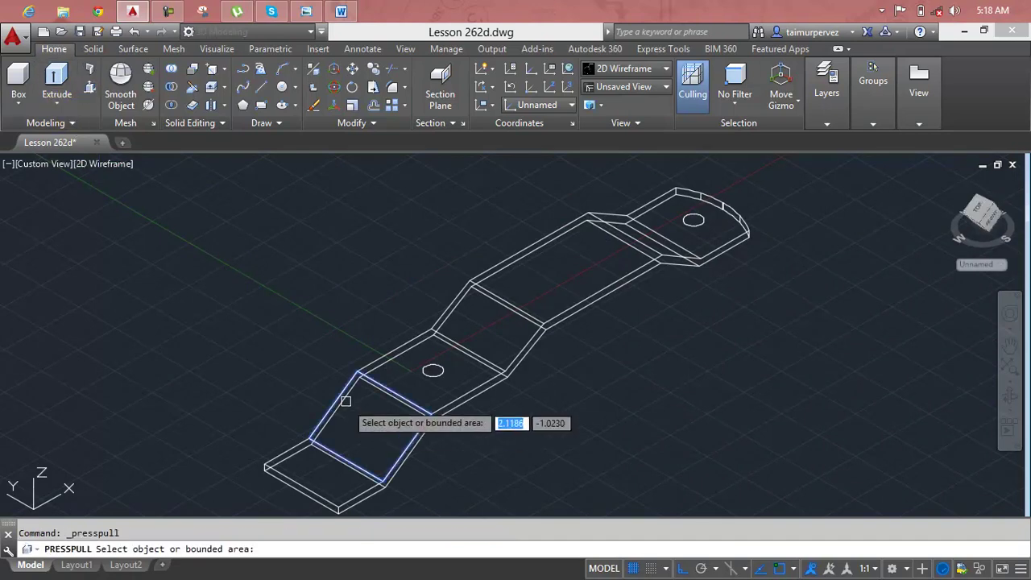
{"action": "left_click", "coordinate": [433, 371]}
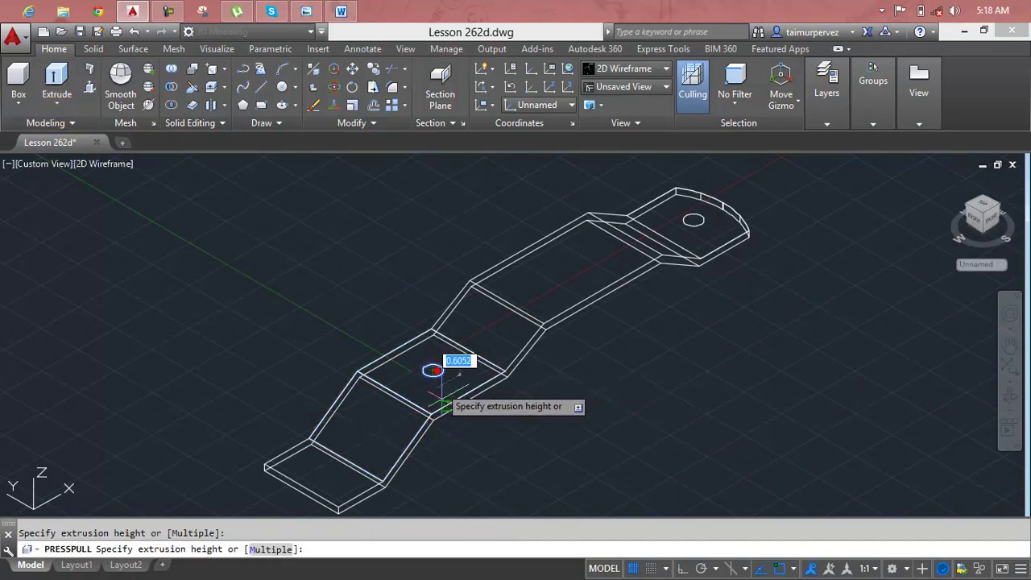
{"action": "left_click", "coordinate": [459, 484]}
{"action": "left_click", "coordinate": [694, 220]}
{"action": "left_click", "coordinate": [725, 371]}
{"action": "key", "text": "Escape"}
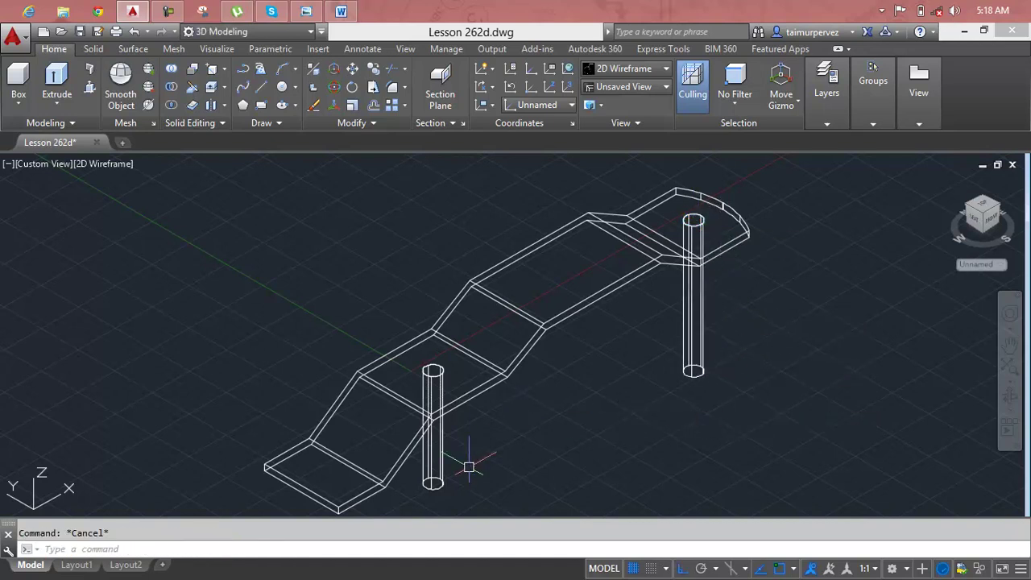
{"action": "left_click", "coordinate": [440, 479]}
{"action": "key", "text": "Delete"}
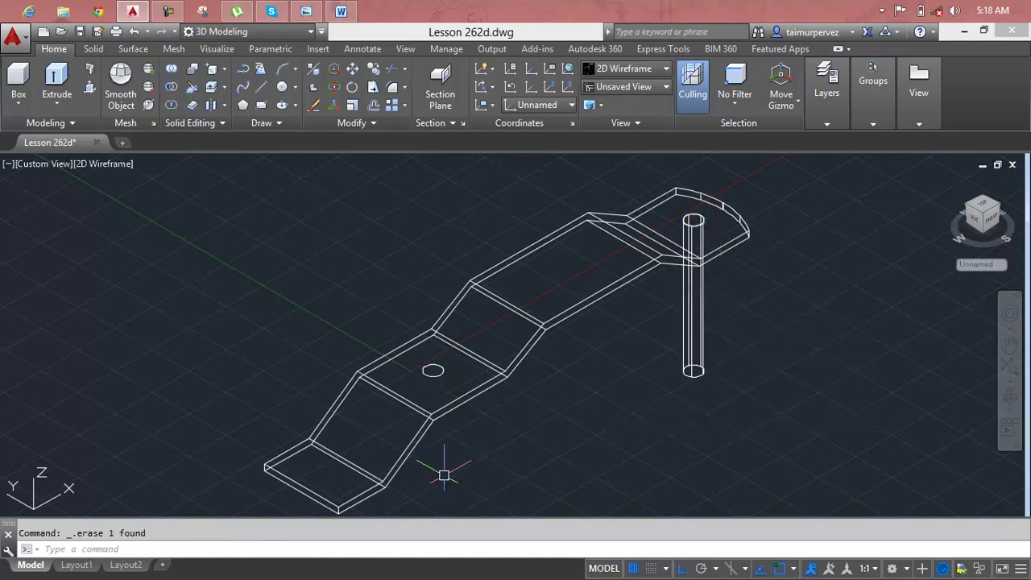
{"action": "left_click", "coordinate": [693, 347]}
{"action": "key", "text": "Delete"}
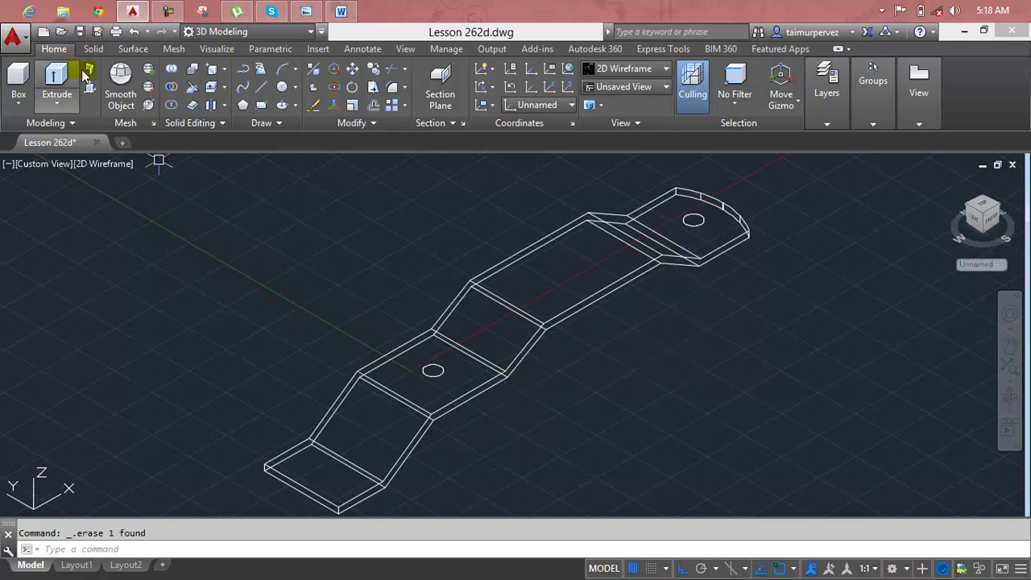
Press-pull the left hole circle upward into a cylinder and delete it
{"action": "left_click", "coordinate": [90, 88]}
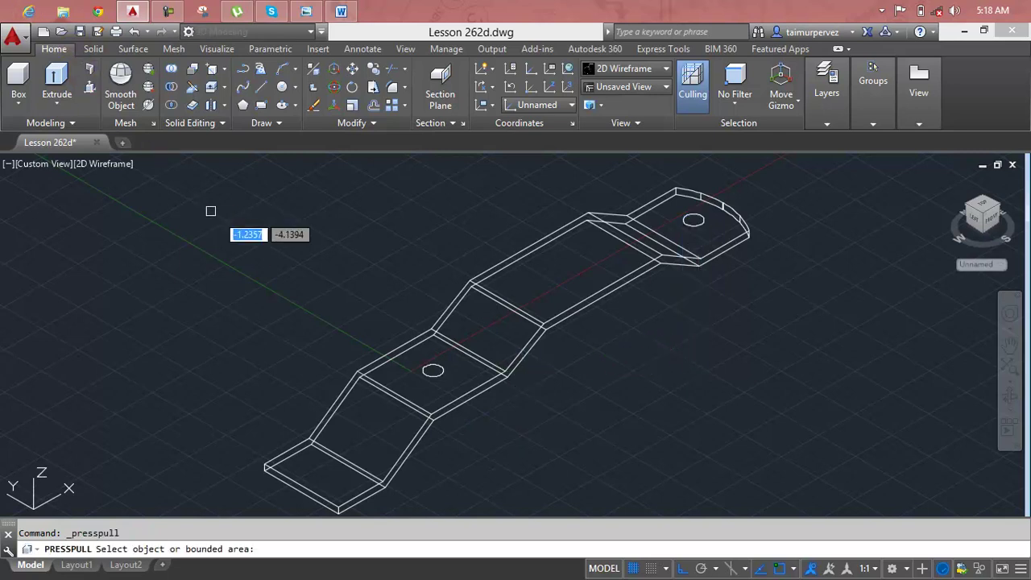
{"action": "left_click", "coordinate": [434, 371]}
{"action": "left_click", "coordinate": [470, 449]}
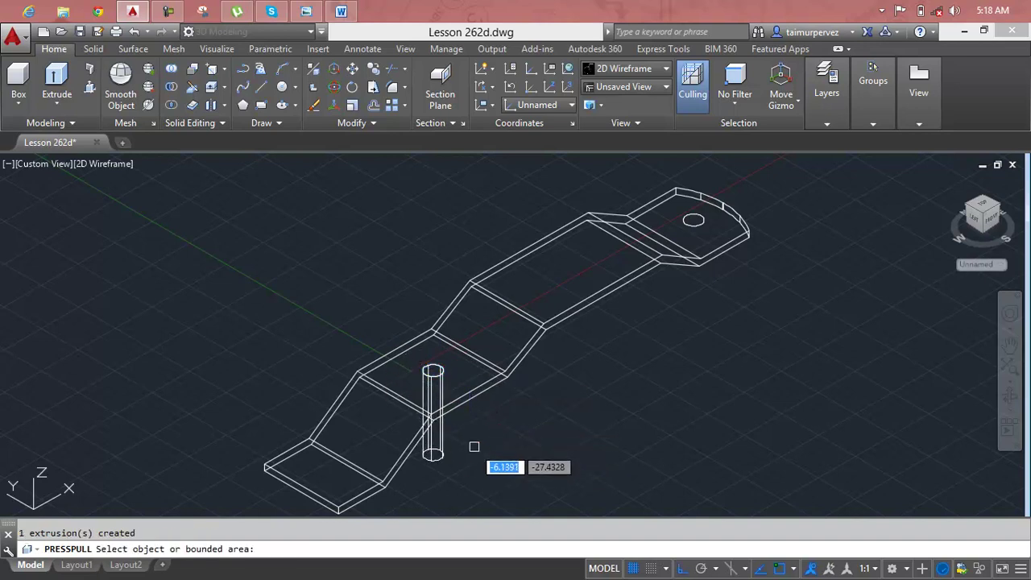
{"action": "key", "text": "Return"}
{"action": "left_click", "coordinate": [435, 451]}
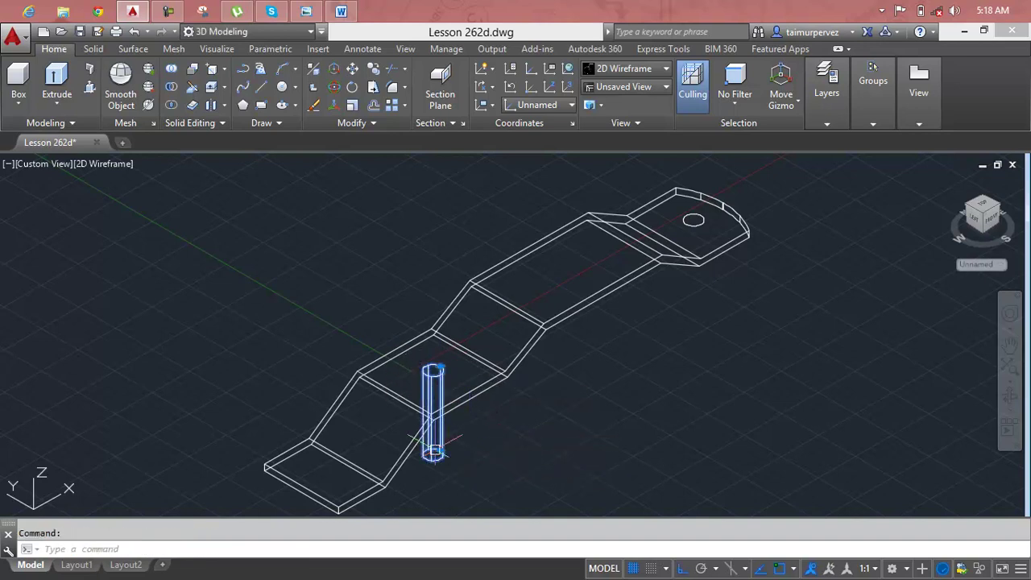
{"action": "key", "text": "Delete"}
{"action": "scroll", "coordinate": [454, 365], "scroll_direction": "up", "scroll_amount": 4}
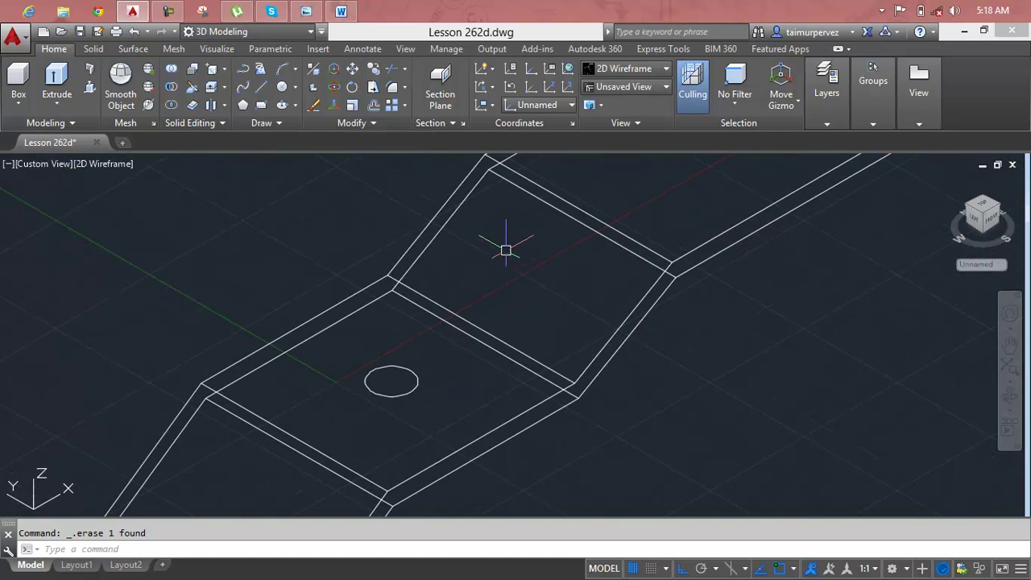
{"action": "scroll", "coordinate": [483, 354], "scroll_direction": "down", "scroll_amount": 3}
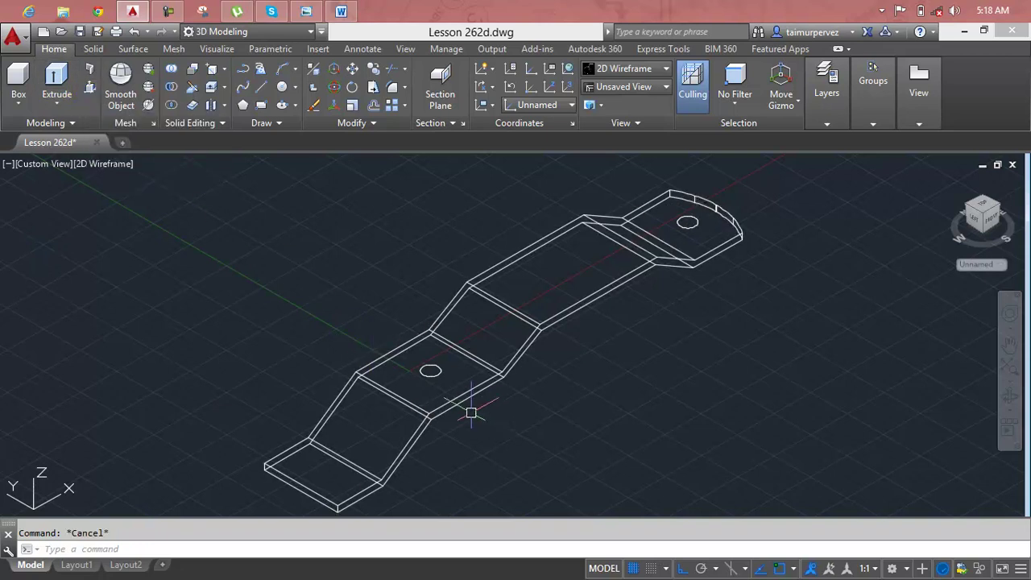
Press-pull the left hole circle once more and delete the resulting cylinder
{"action": "left_click", "coordinate": [94, 88]}
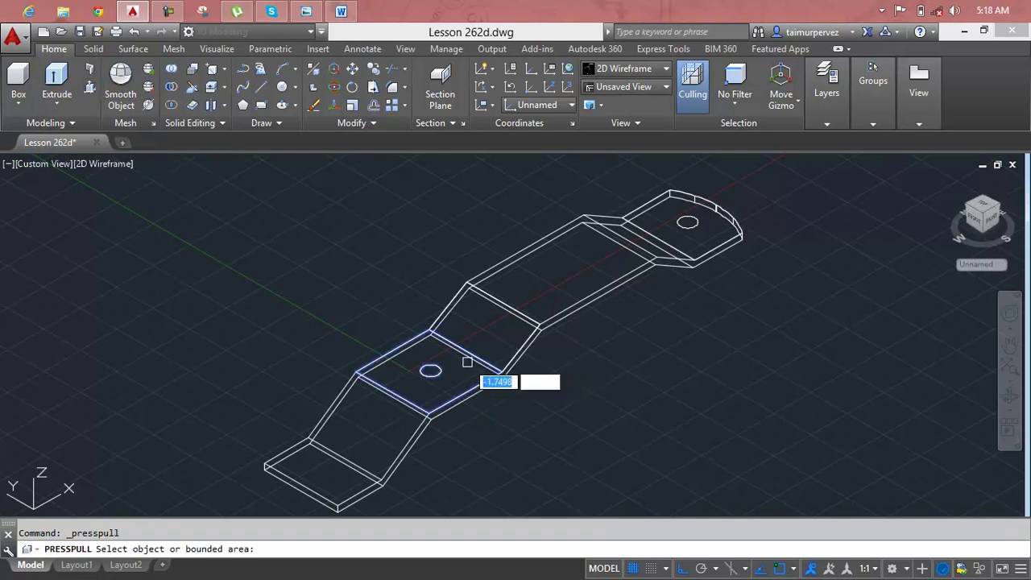
{"action": "left_click", "coordinate": [432, 372]}
{"action": "left_click", "coordinate": [429, 266]}
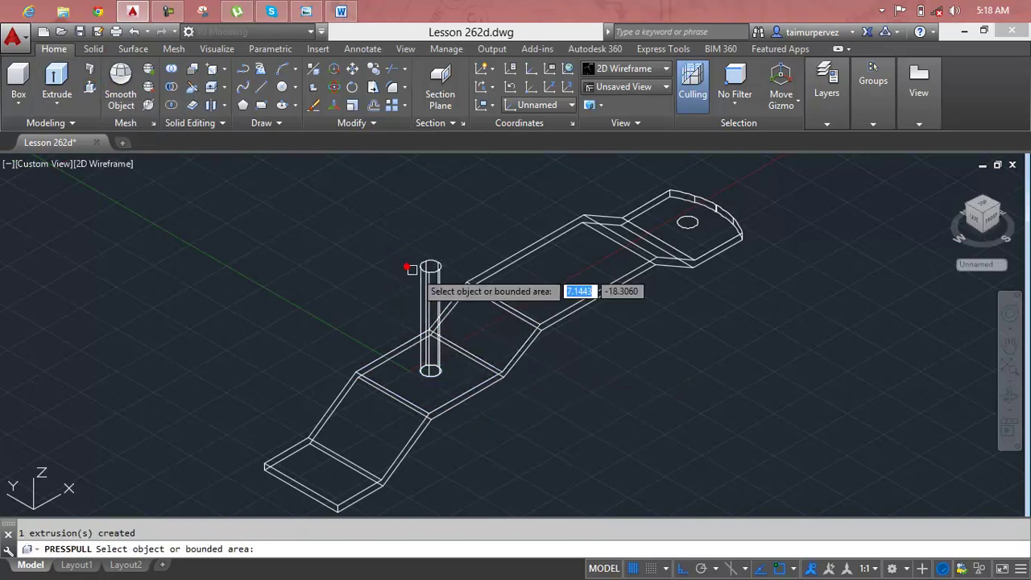
{"action": "key", "text": "Escape"}
{"action": "left_click", "coordinate": [426, 320]}
{"action": "key", "text": "Delete"}
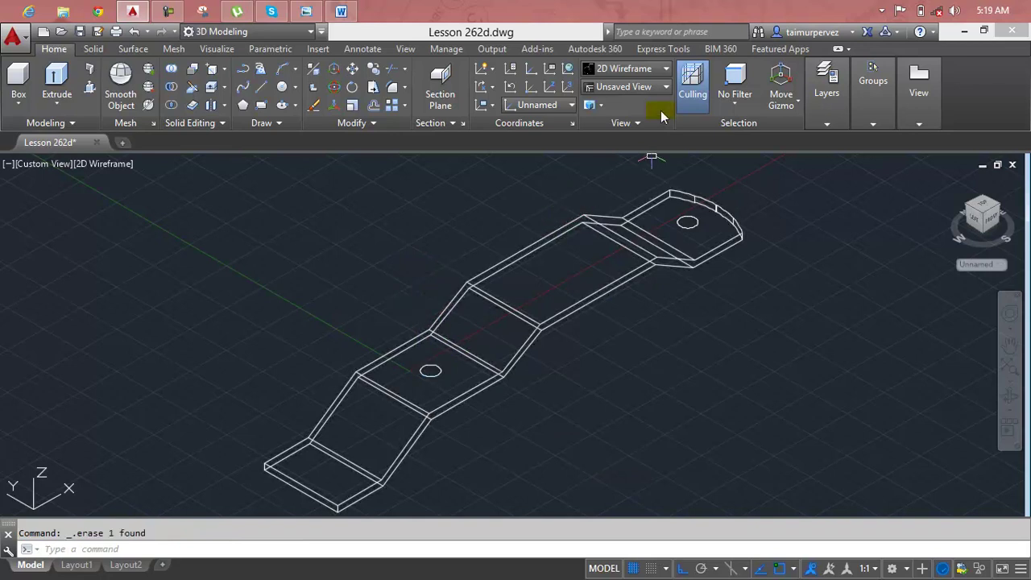
Switch the model to the Realistic visual style
{"action": "left_click", "coordinate": [654, 69]}
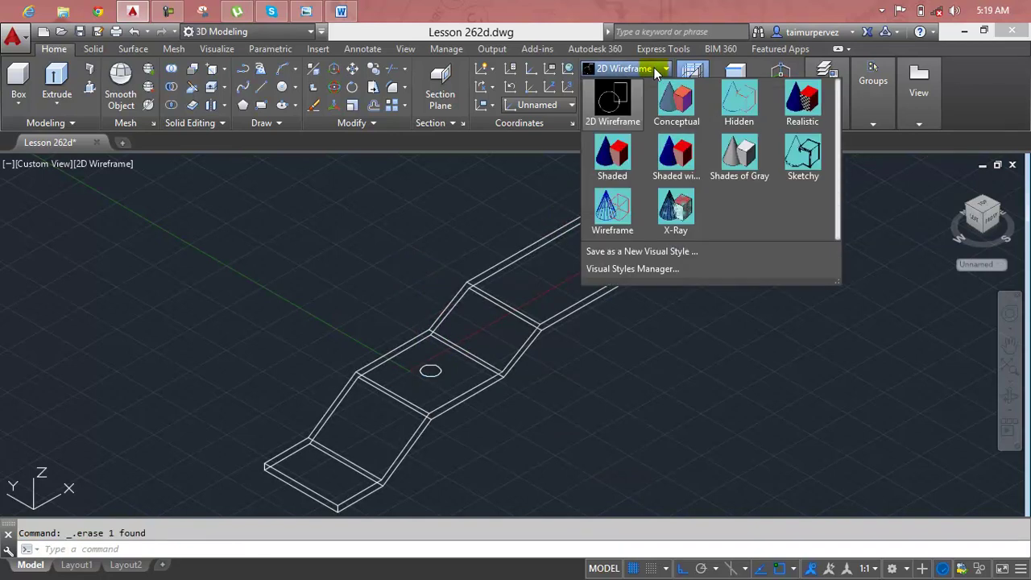
{"action": "left_click", "coordinate": [804, 104]}
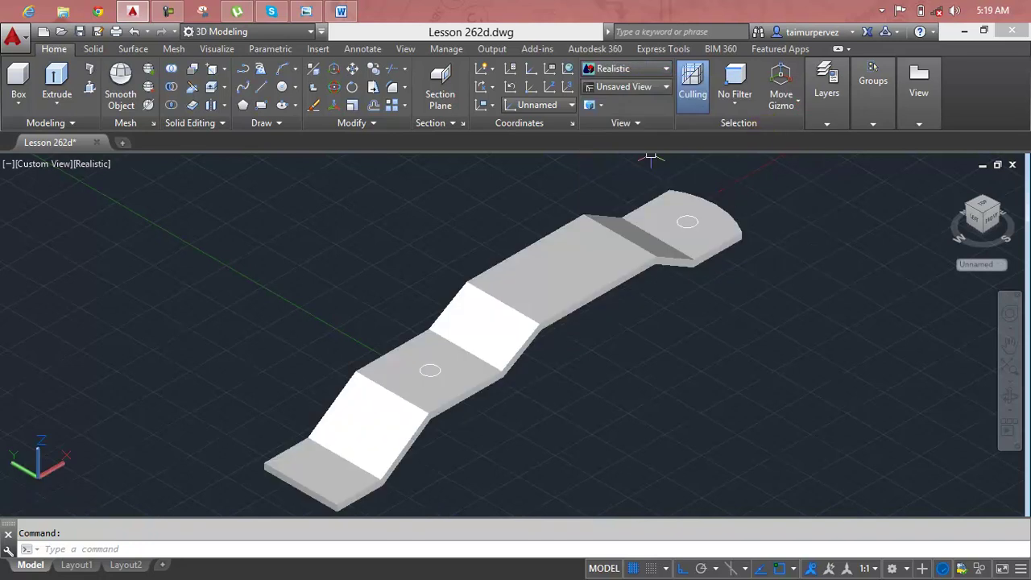
{"action": "scroll", "coordinate": [425, 391], "scroll_direction": "up", "scroll_amount": 5}
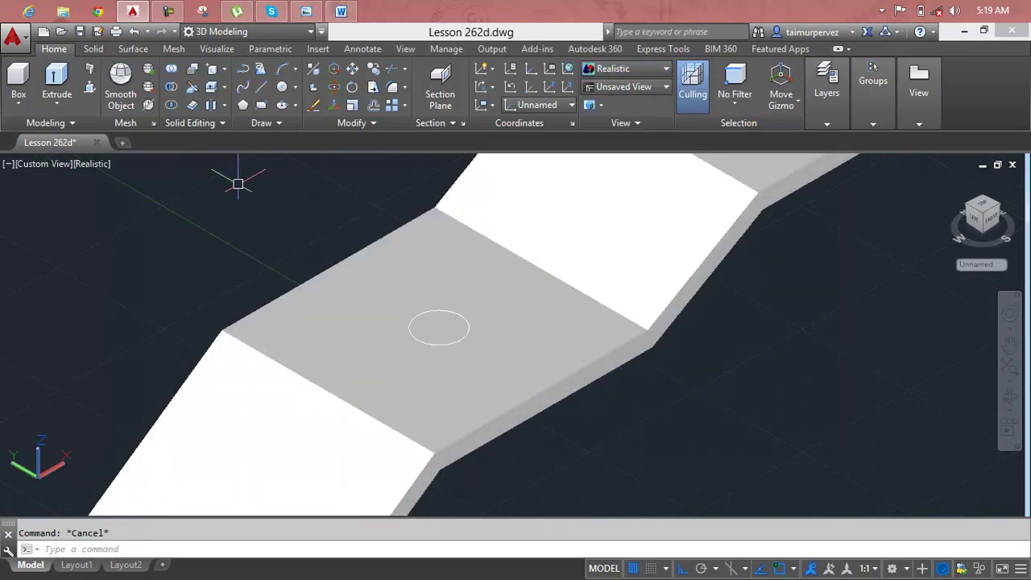
Press-pull the middle and top circles down through the plate as holes, then glance at the reference picture
{"action": "left_click", "coordinate": [88, 87]}
{"action": "left_click", "coordinate": [438, 326]}
{"action": "scroll", "coordinate": [444, 337], "scroll_direction": "down", "scroll_amount": 2}
{"action": "scroll", "coordinate": [451, 350], "scroll_direction": "down", "scroll_amount": 2}
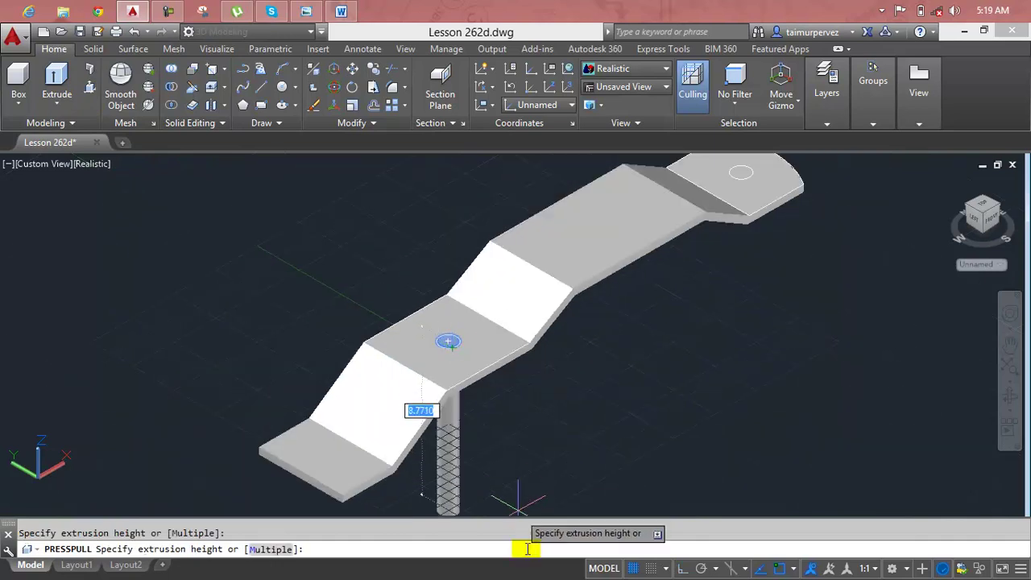
{"action": "left_click", "coordinate": [504, 441]}
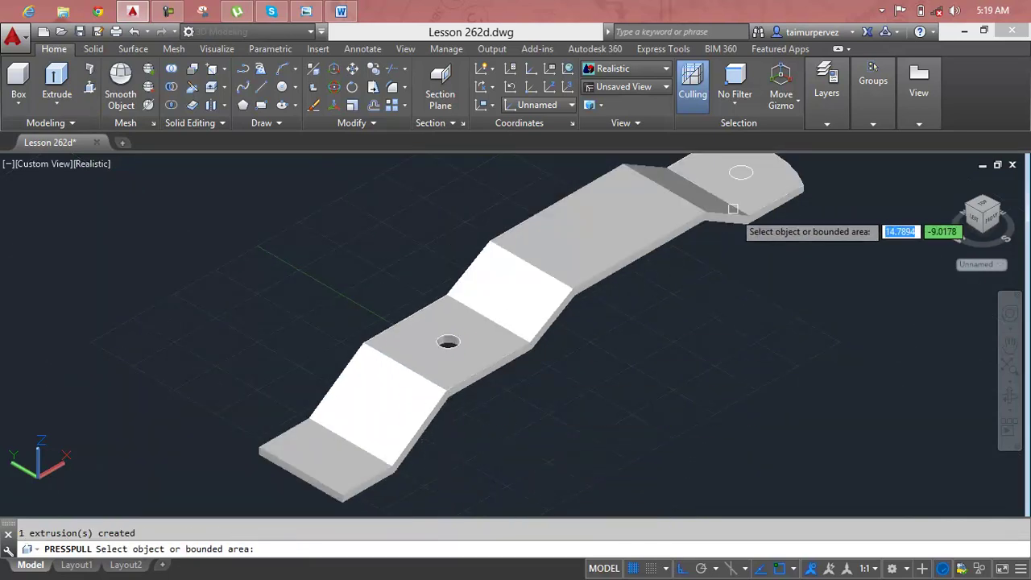
{"action": "left_click", "coordinate": [742, 171]}
{"action": "left_click", "coordinate": [790, 355]}
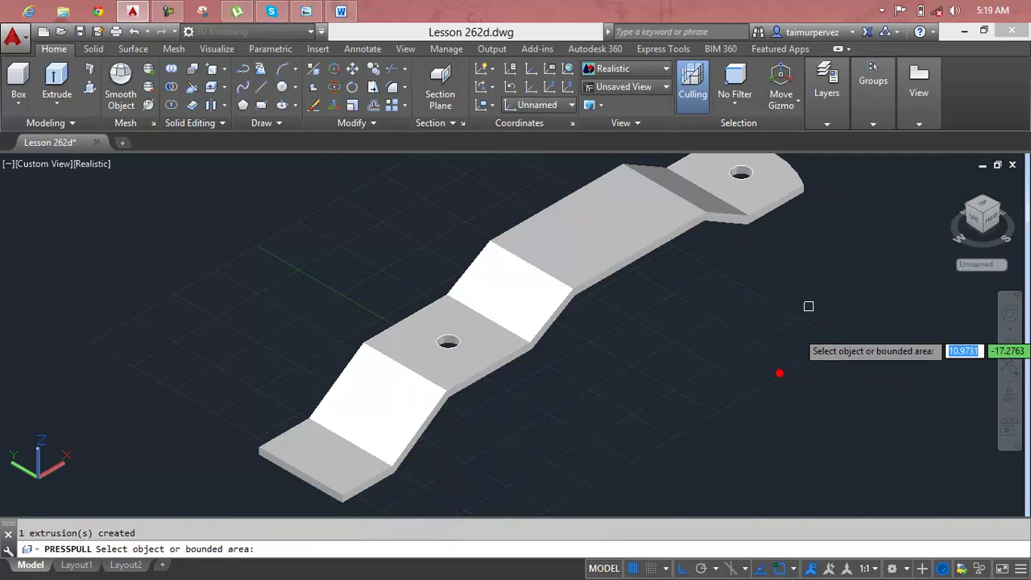
{"action": "key", "text": "Escape"}
{"action": "scroll", "coordinate": [801, 280], "scroll_direction": "down", "scroll_amount": 3}
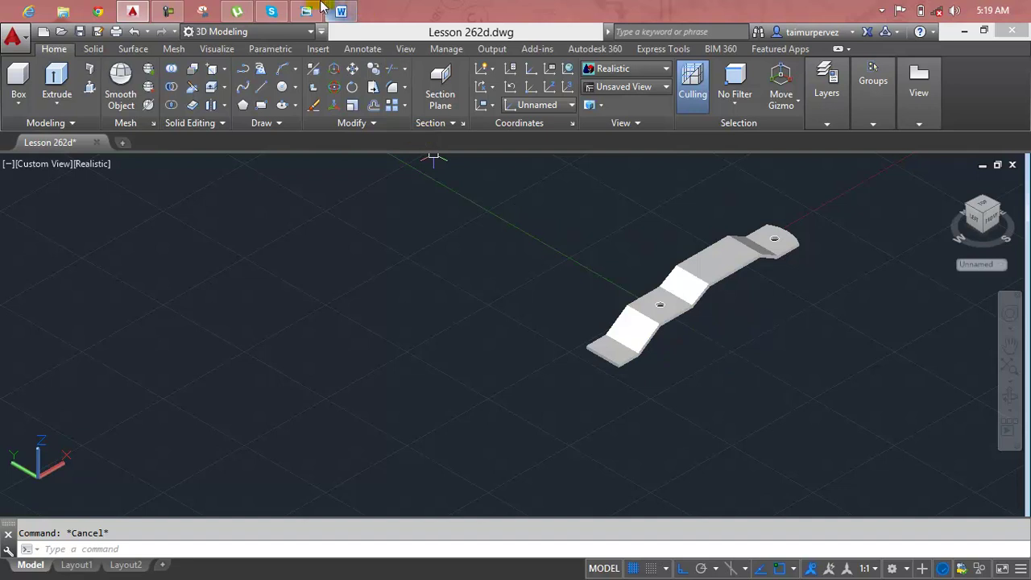
{"action": "left_click", "coordinate": [314, 8]}
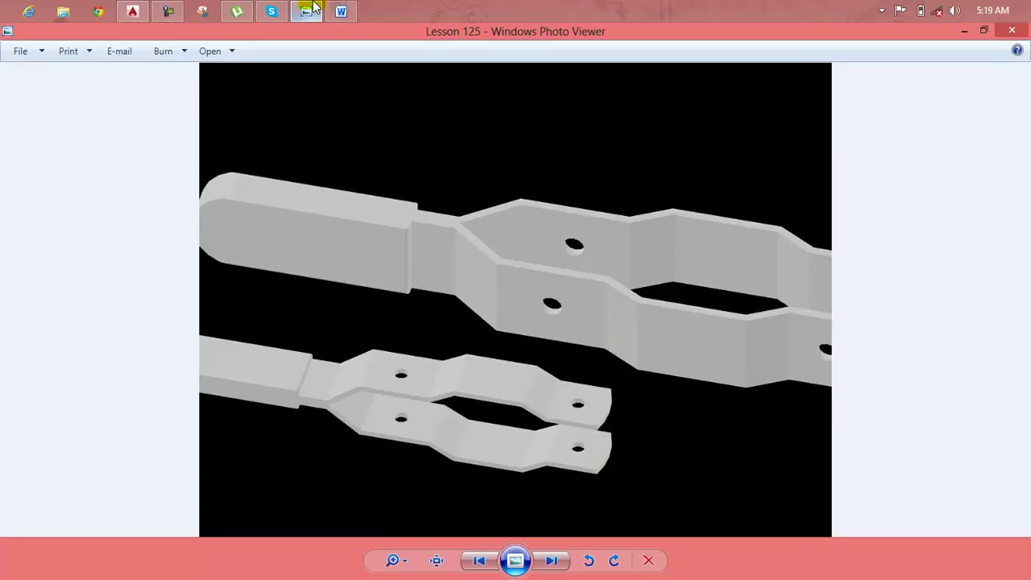
{"action": "left_click", "coordinate": [313, 8]}
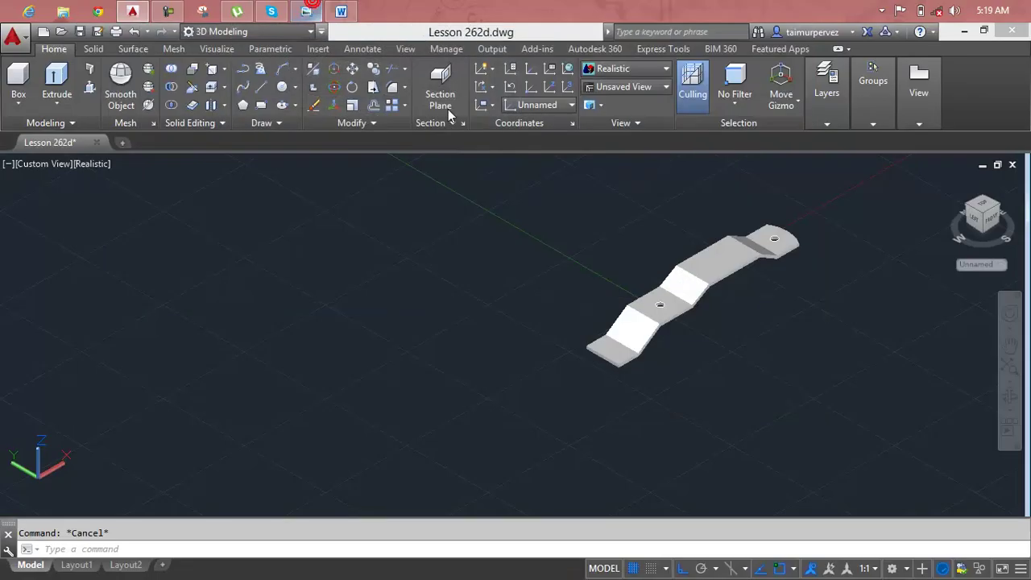
Set the viewport to the Front view of the strip
{"action": "left_click", "coordinate": [827, 123]}
{"action": "left_click", "coordinate": [41, 164]}
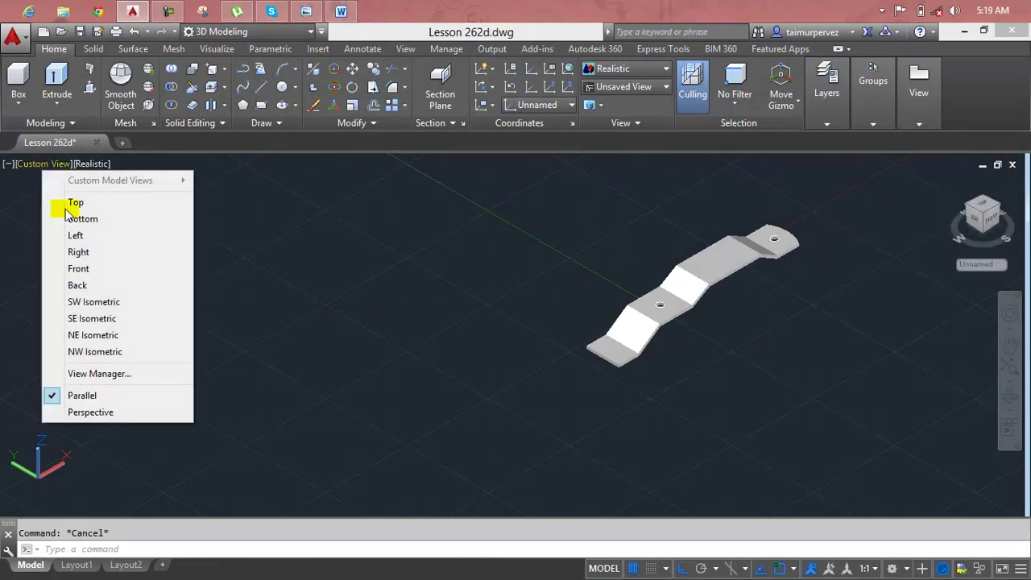
{"action": "left_click", "coordinate": [79, 269]}
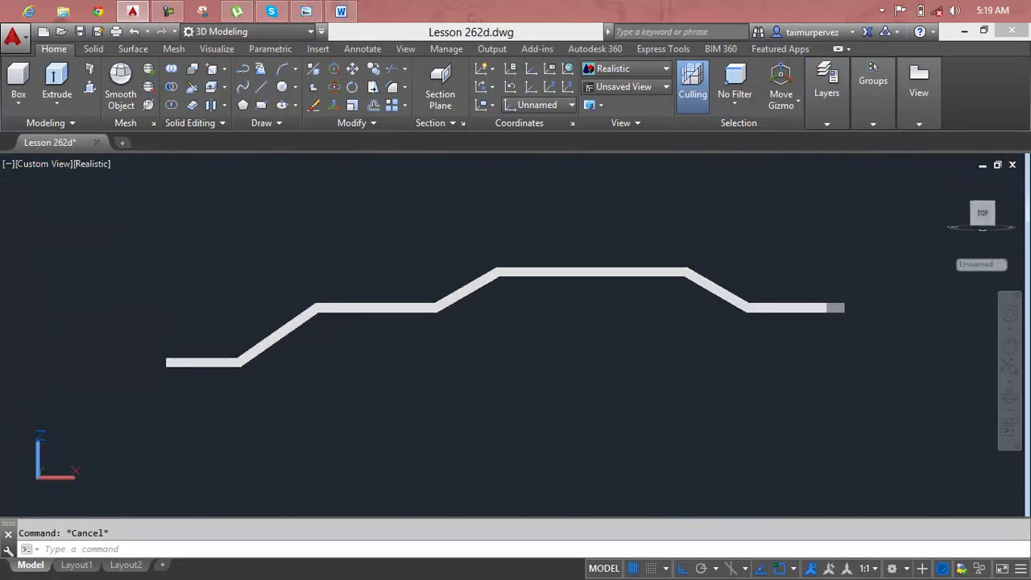
{"action": "key", "text": "Escape"}
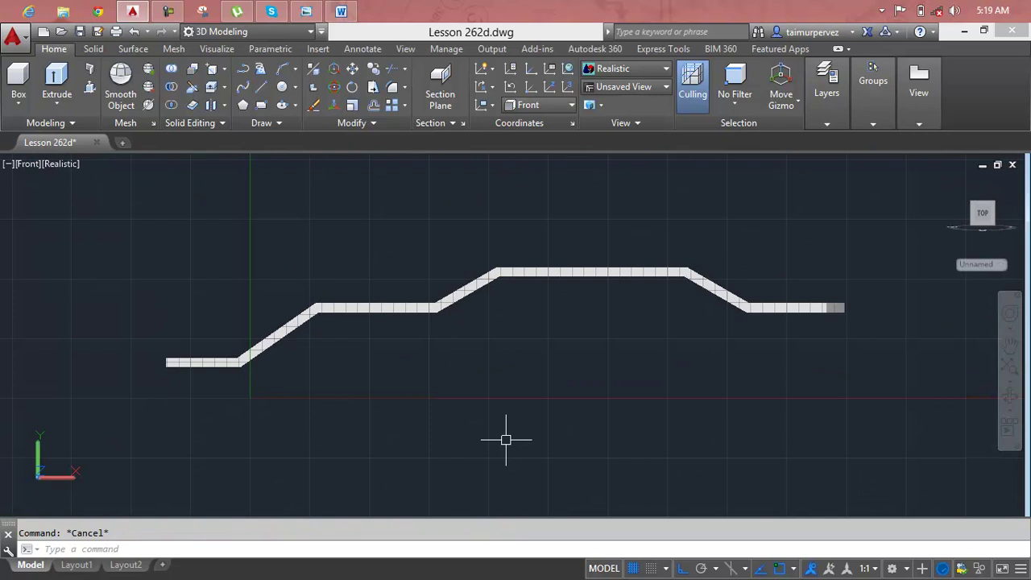
Mirror the bent strip about a horizontal line through its left end, keeping the original
{"action": "type", "text": "l"}
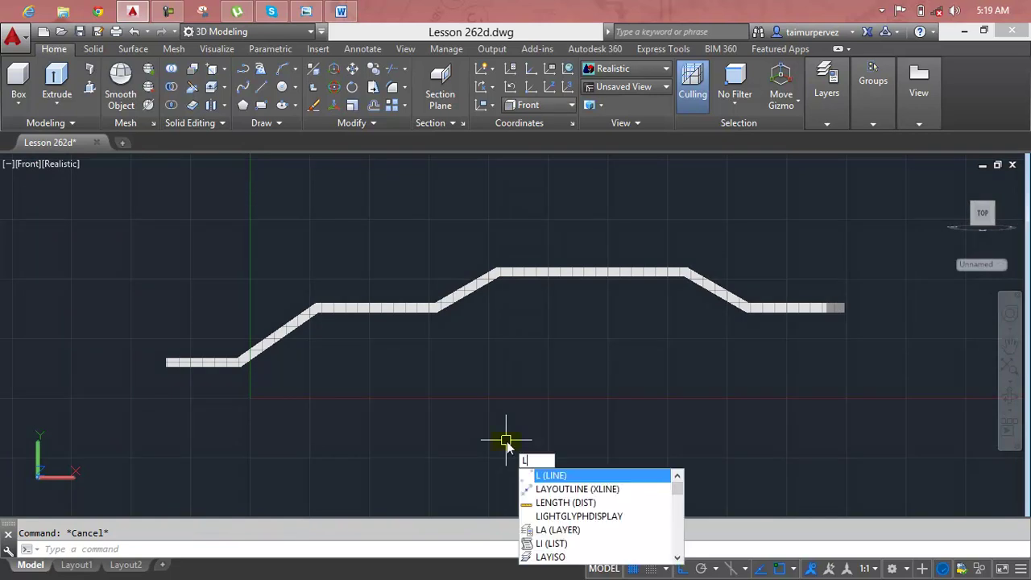
{"action": "key", "text": "Return"}
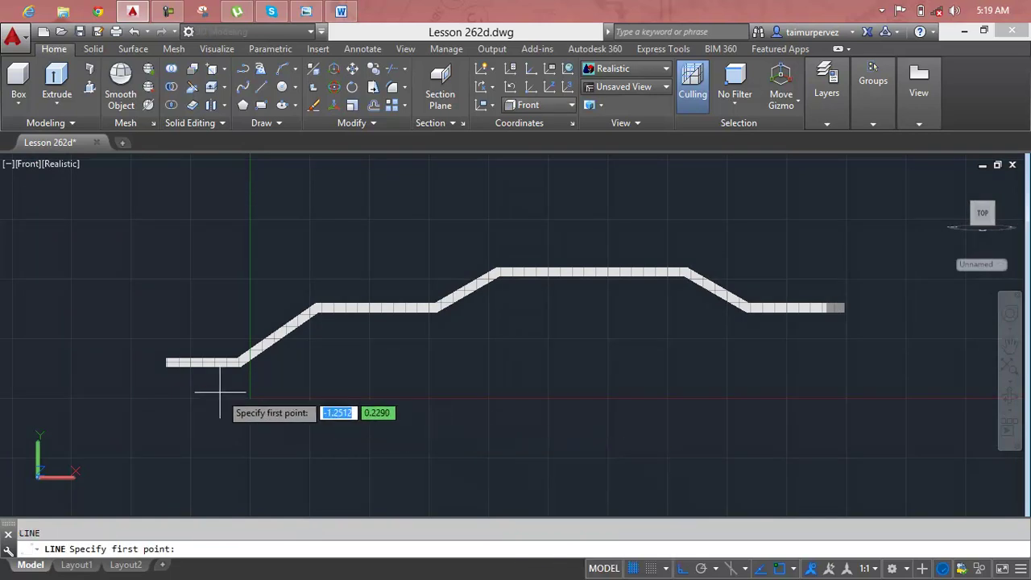
{"action": "key", "text": "Escape"}
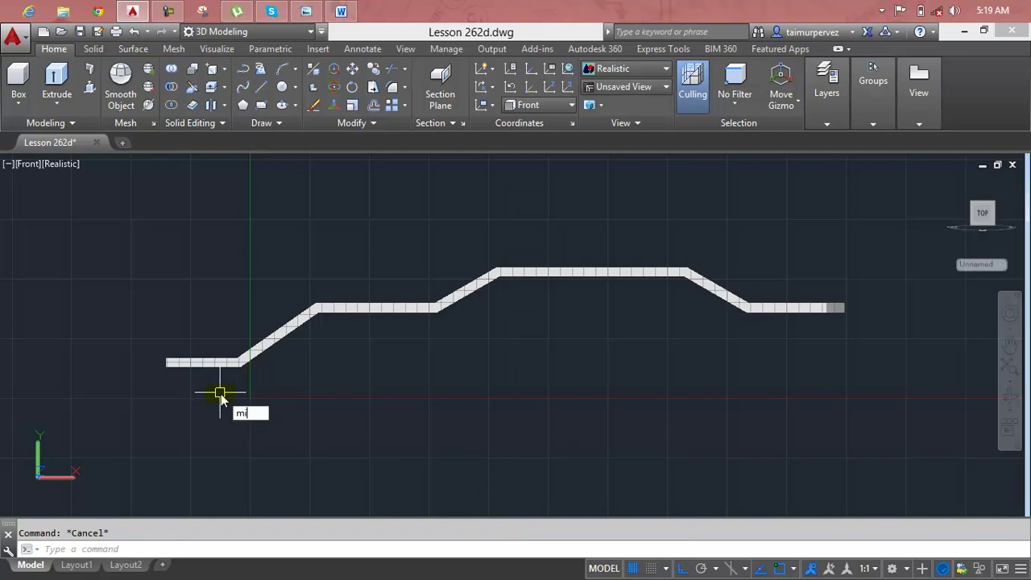
{"action": "key", "text": "Return"}
{"action": "left_click", "coordinate": [231, 362]}
{"action": "key", "text": "Return"}
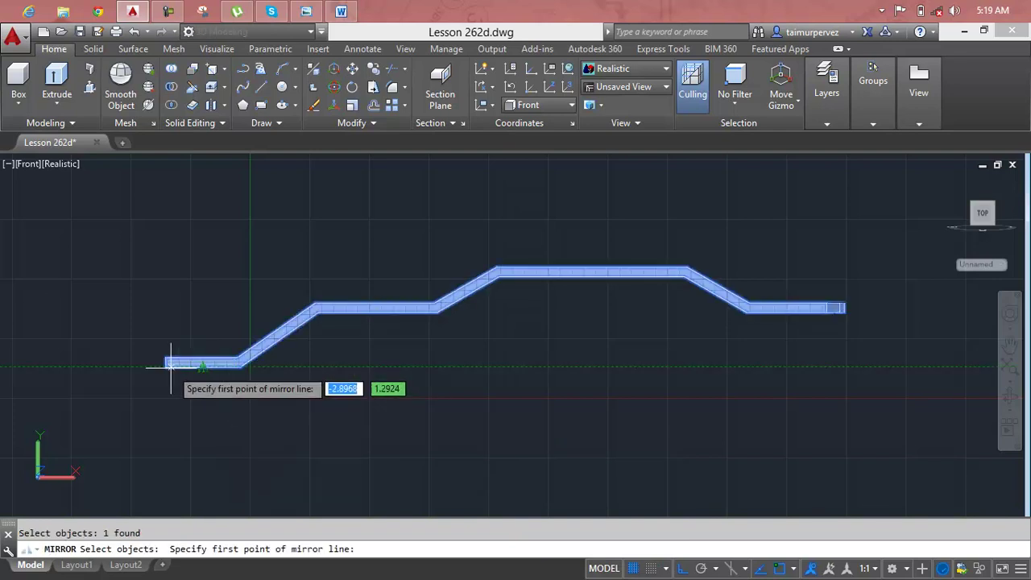
{"action": "left_click", "coordinate": [165, 367]}
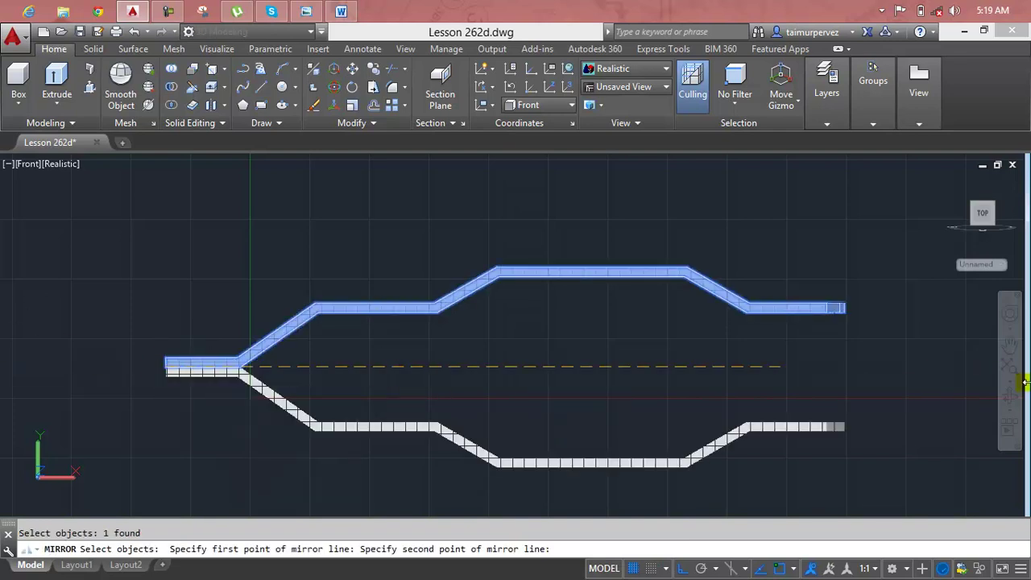
{"action": "left_click", "coordinate": [964, 358]}
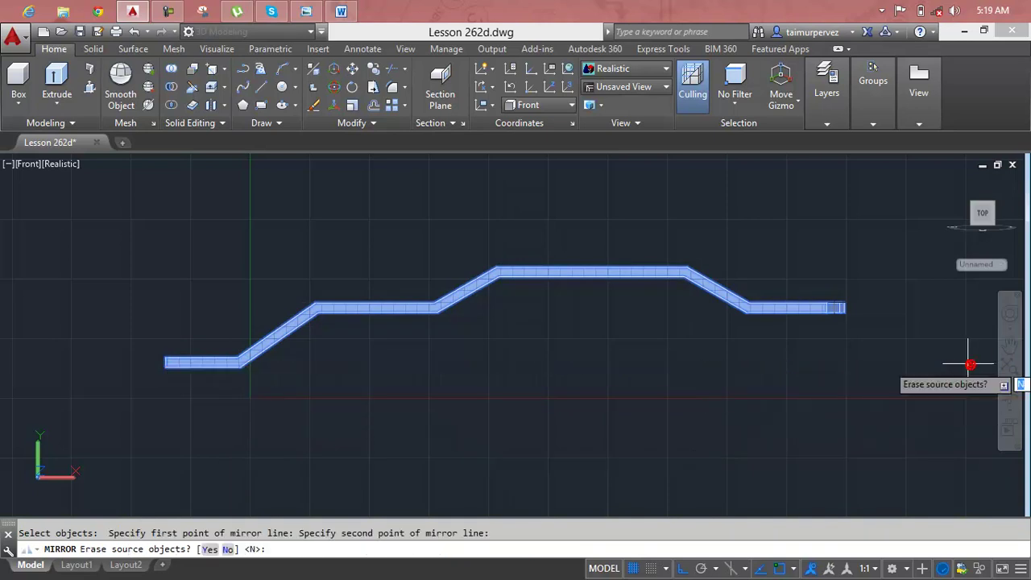
{"action": "key", "text": "Return"}
{"action": "key", "text": "Escape"}
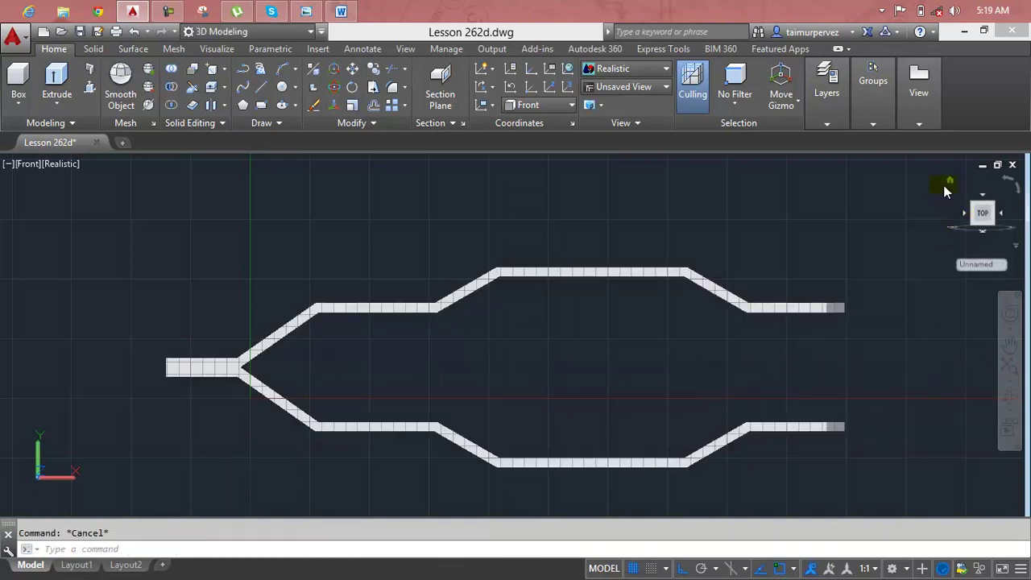
Return to an isometric view, turn off the grid with F7, and zoom to the strip's end corner
{"action": "left_click", "coordinate": [951, 185]}
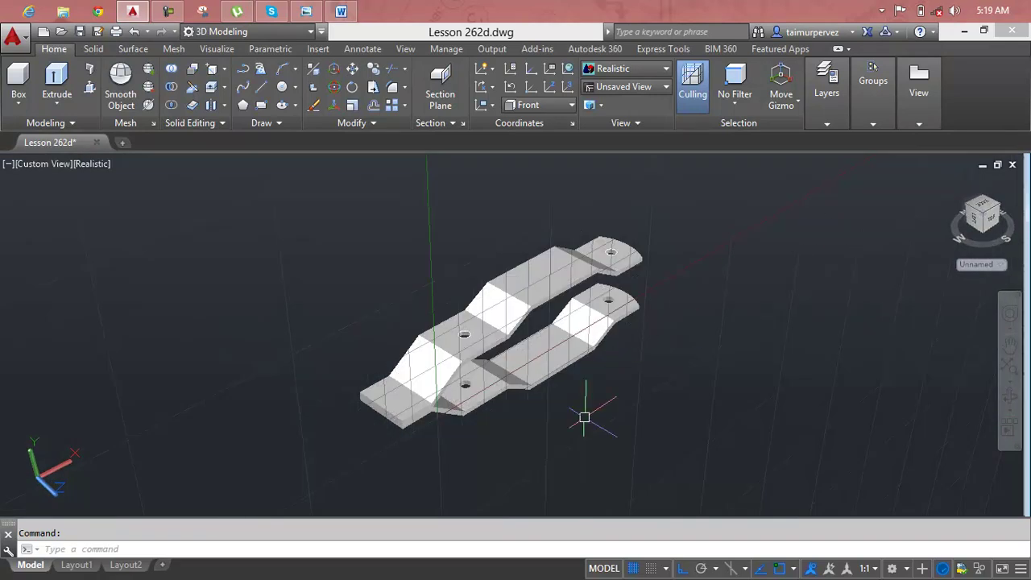
{"action": "left_click", "coordinate": [47, 165]}
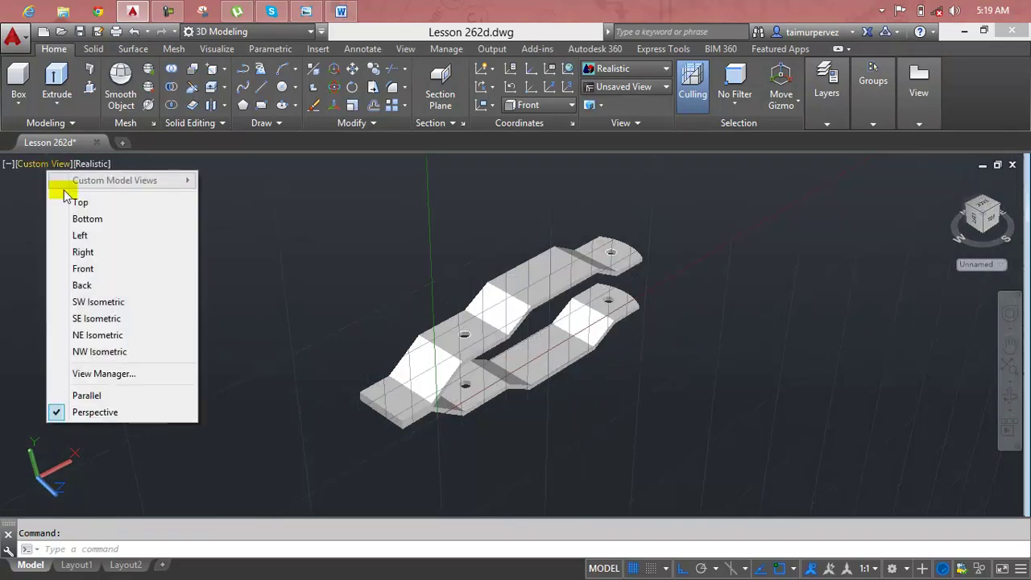
{"action": "left_click", "coordinate": [73, 202]}
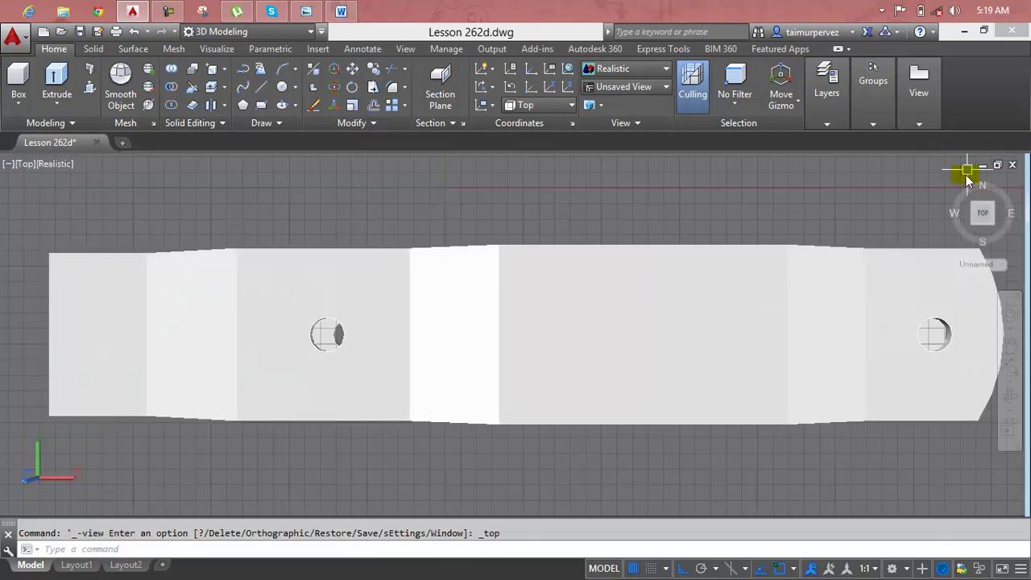
{"action": "left_click", "coordinate": [949, 185]}
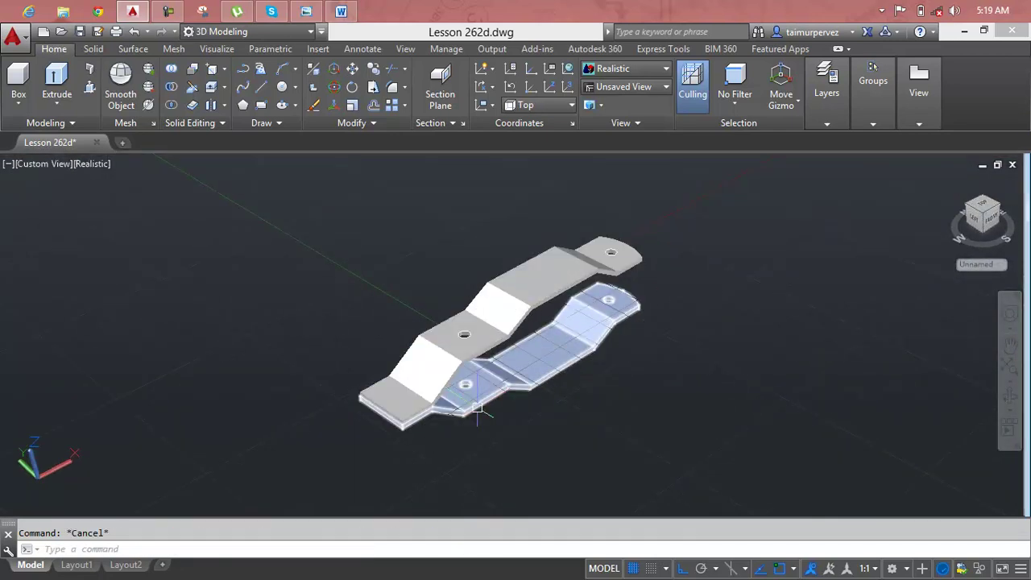
{"action": "key", "text": "F7"}
{"action": "scroll", "coordinate": [515, 334], "scroll_direction": "up", "scroll_amount": 3}
{"action": "scroll", "coordinate": [685, 248], "scroll_direction": "up", "scroll_amount": 5}
{"action": "scroll", "coordinate": [708, 323], "scroll_direction": "up", "scroll_amount": 1}
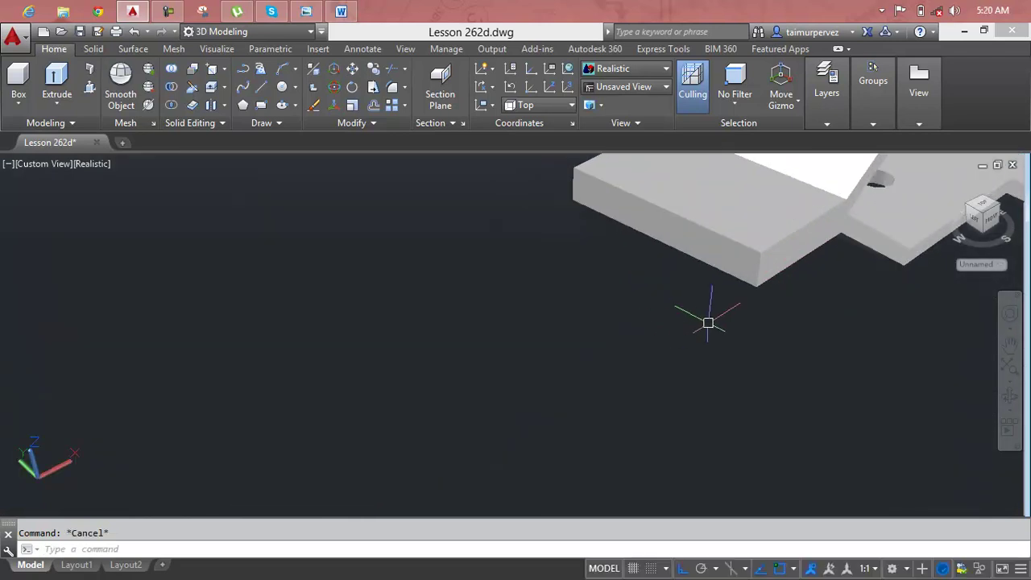
{"action": "type", "text": "L"}
Draw a 15-unit line from the strip's outer corner and offset it 5 units to the upper left
{"action": "key", "text": "Return"}
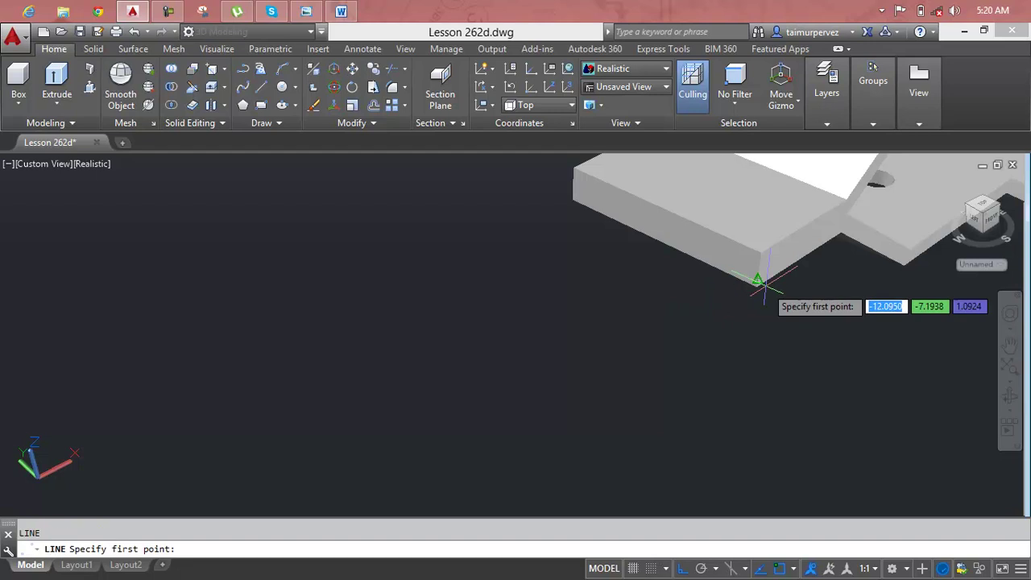
{"action": "left_click", "coordinate": [758, 285]}
{"action": "scroll", "coordinate": [589, 351], "scroll_direction": "down", "scroll_amount": 2}
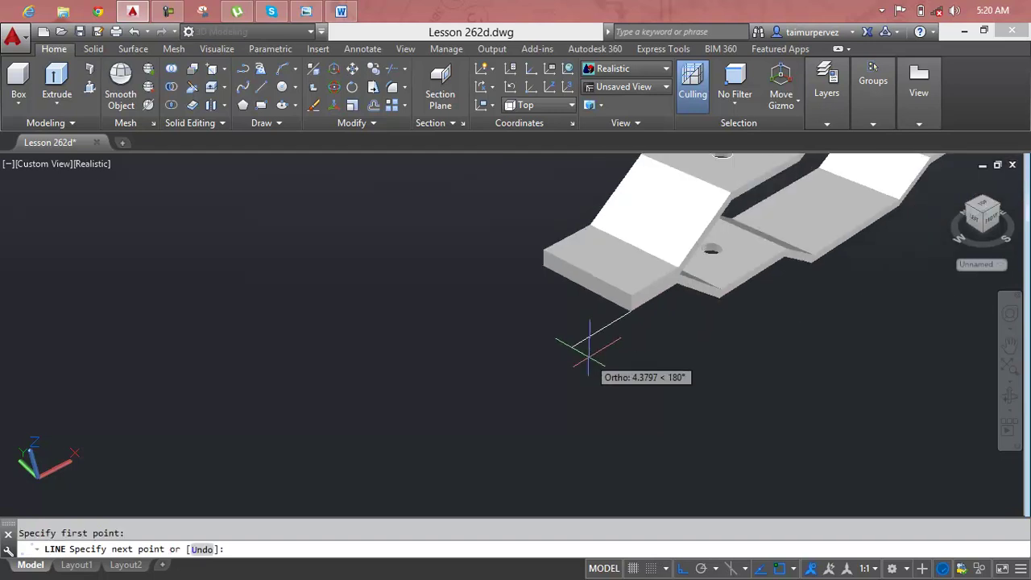
{"action": "type", "text": "15"}
{"action": "key", "text": "Return"}
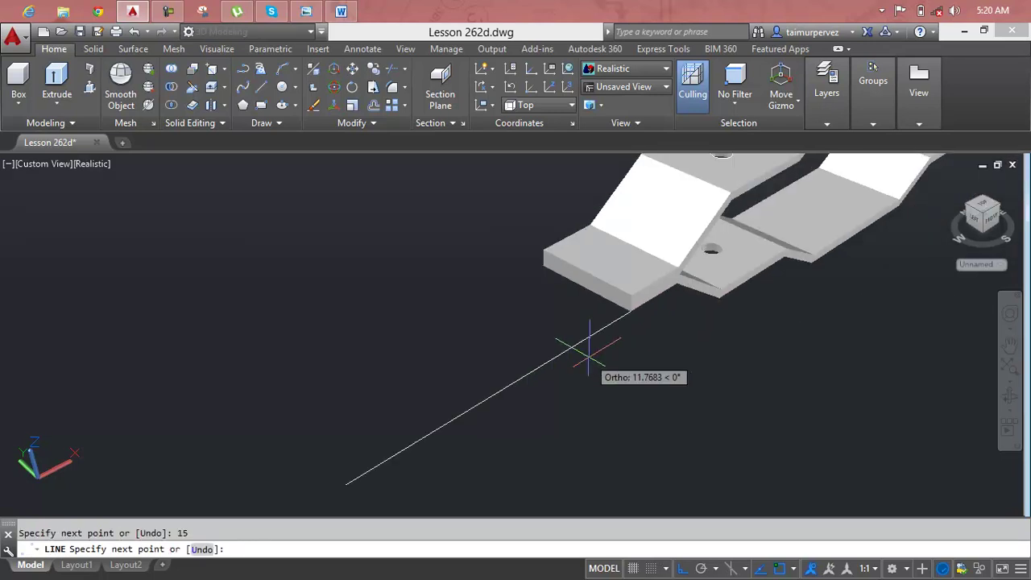
{"action": "key", "text": "Escape"}
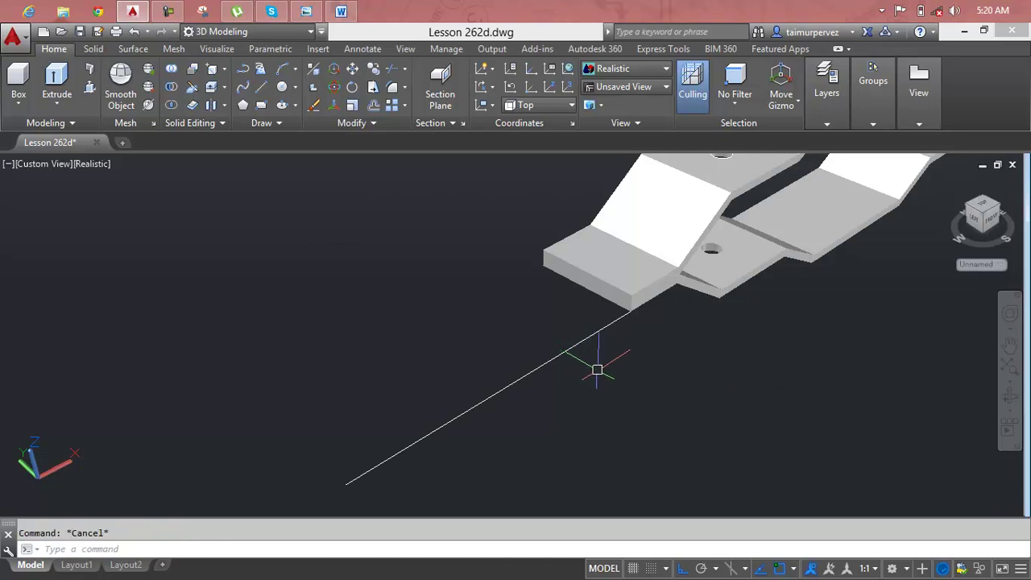
{"action": "type", "text": "c"}
{"action": "key", "text": "Return"}
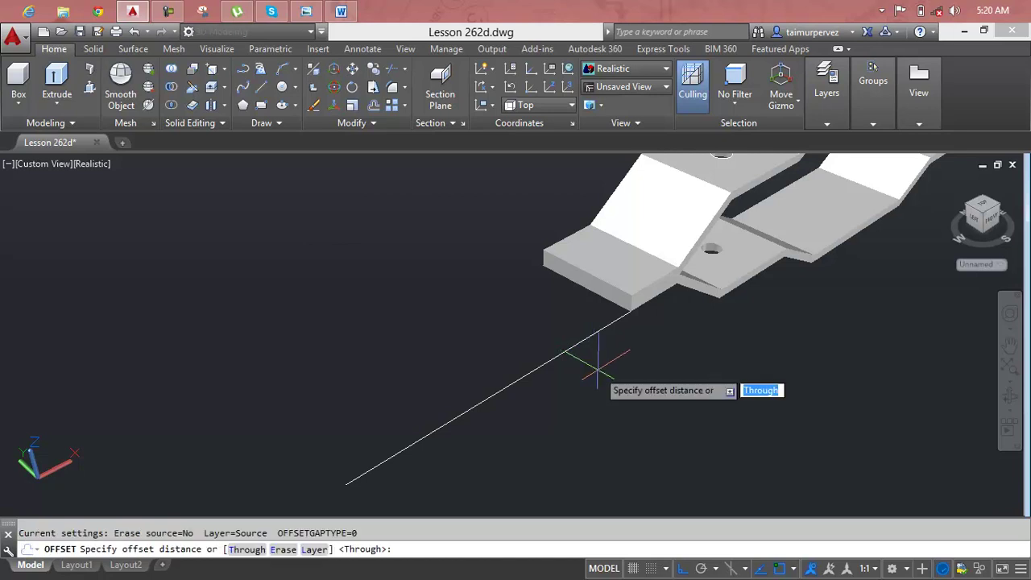
{"action": "type", "text": "5"}
{"action": "key", "text": "Return"}
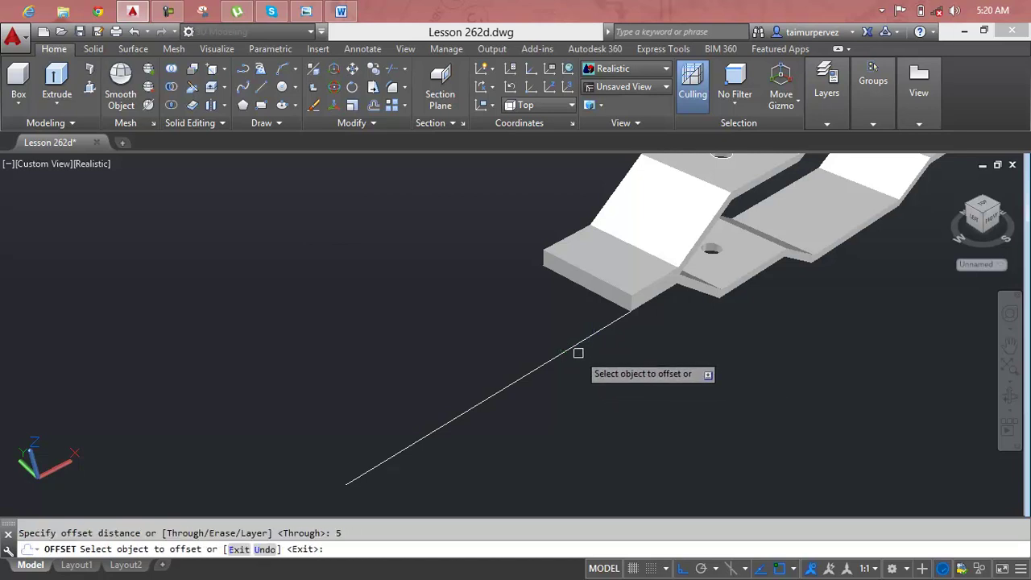
{"action": "left_click", "coordinate": [570, 343]}
{"action": "left_click", "coordinate": [554, 330]}
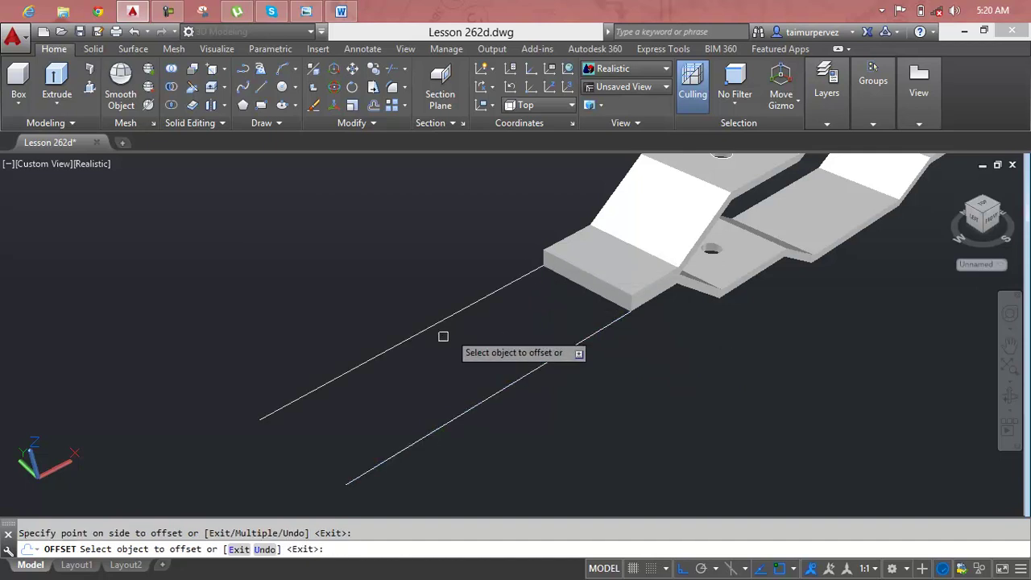
{"action": "key", "text": "Escape"}
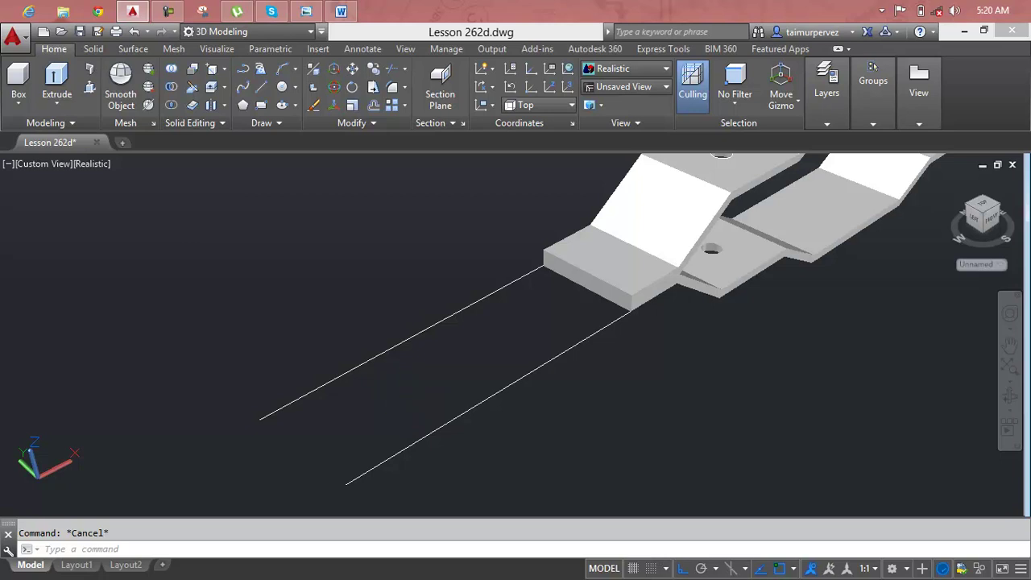
Close the outline with a line joining the two parallel lines' far ends
{"action": "type", "text": "l"}
{"action": "key", "text": "Return"}
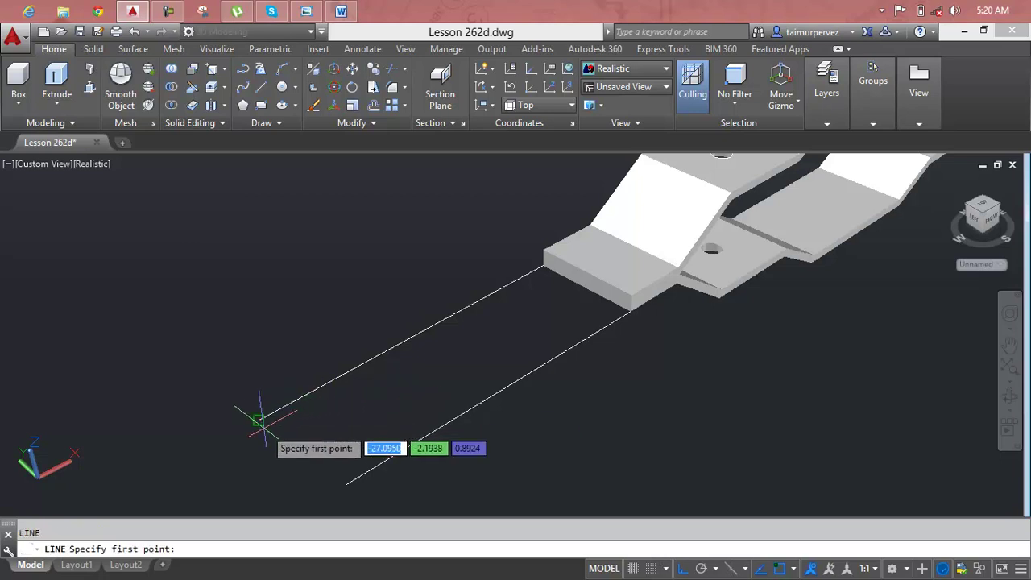
{"action": "left_click", "coordinate": [258, 420]}
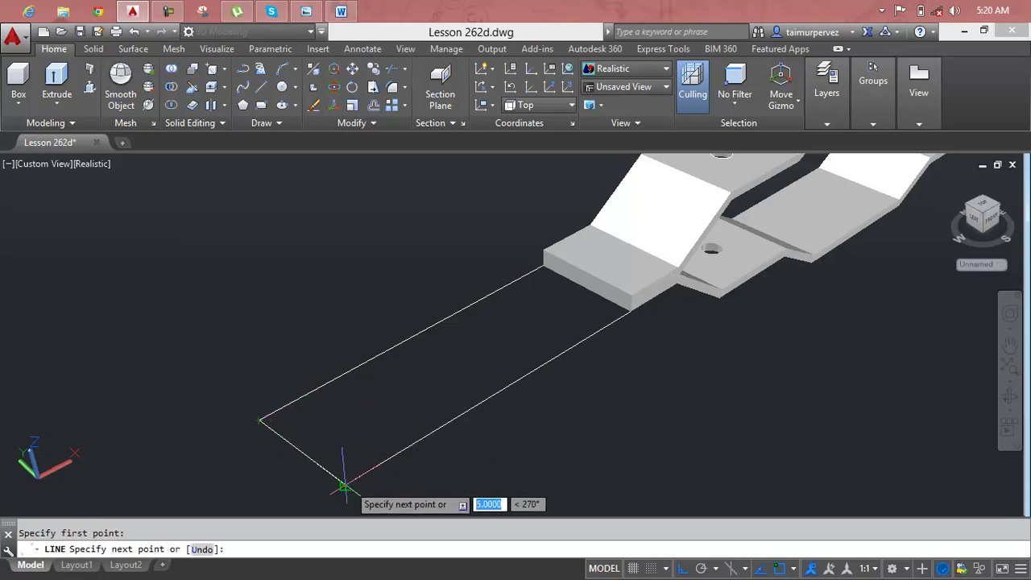
{"action": "left_click", "coordinate": [346, 484]}
{"action": "key", "text": "Return"}
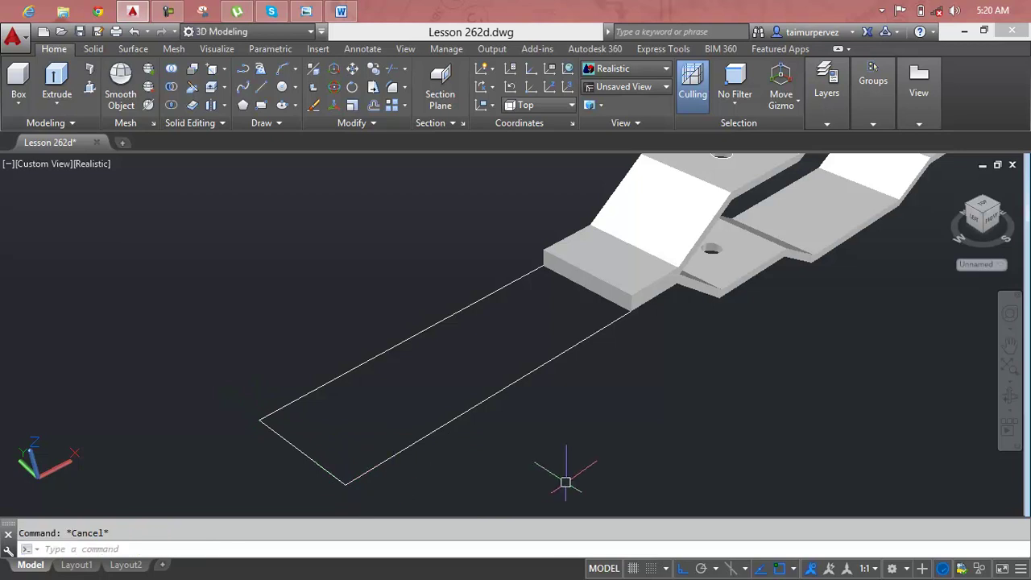
{"action": "type", "text": "o"}
{"action": "key", "text": "Return"}
{"action": "type", "text": "15"}
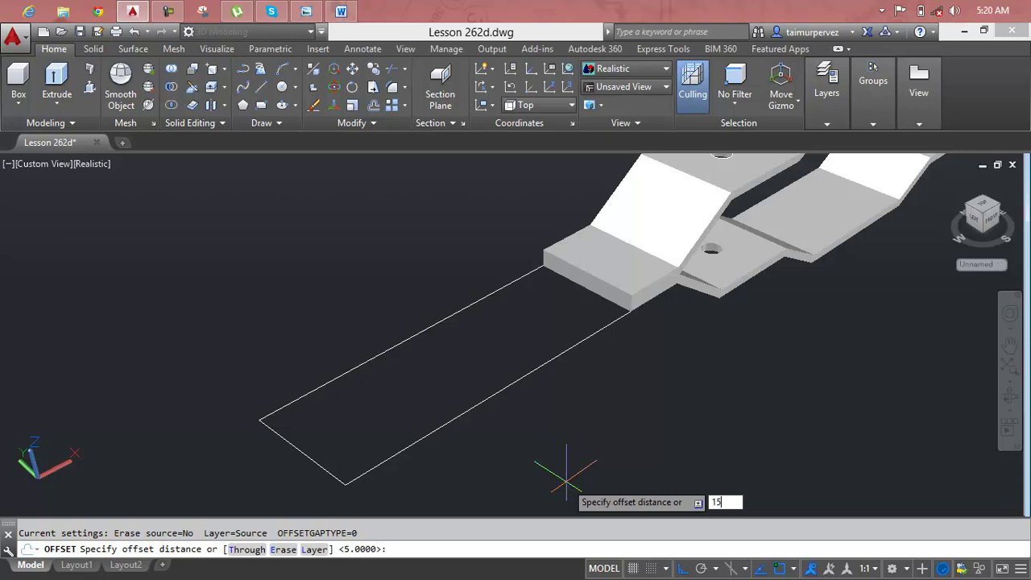
Offset the rectangle's short end edge 15 units toward the strip
{"action": "key", "text": "Return"}
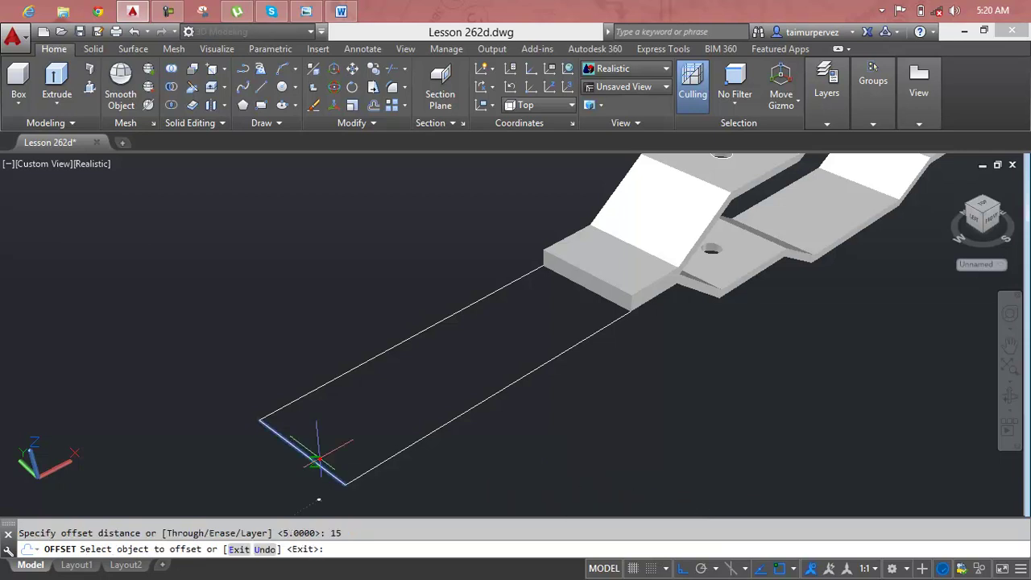
{"action": "left_click", "coordinate": [319, 461]}
{"action": "left_click", "coordinate": [463, 380]}
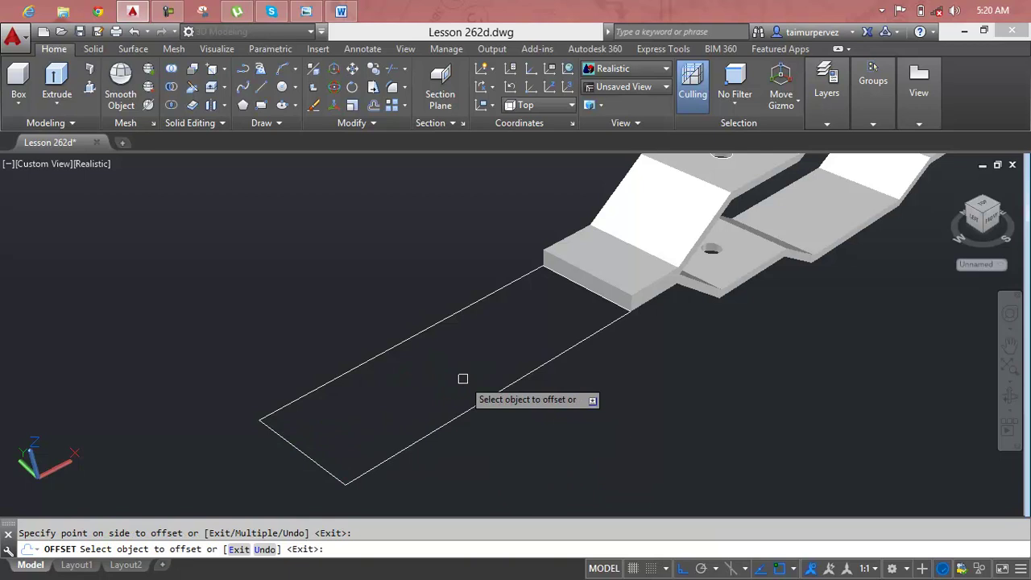
{"action": "key", "text": "Escape"}
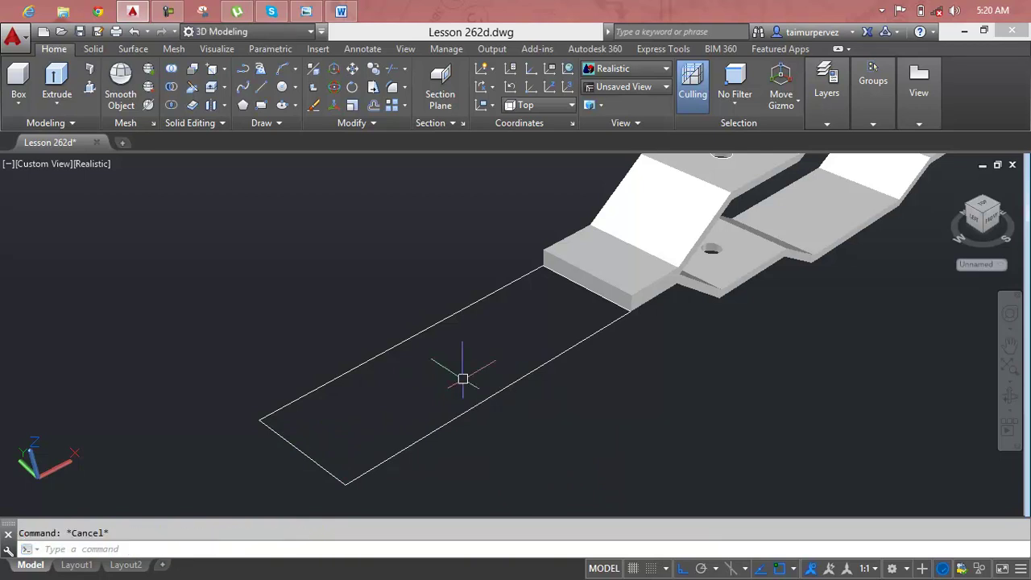
Create a closed boundary polyline inside the rectangle and delete the leftover upper edge line
{"action": "type", "text": "bo"}
{"action": "key", "text": "Return"}
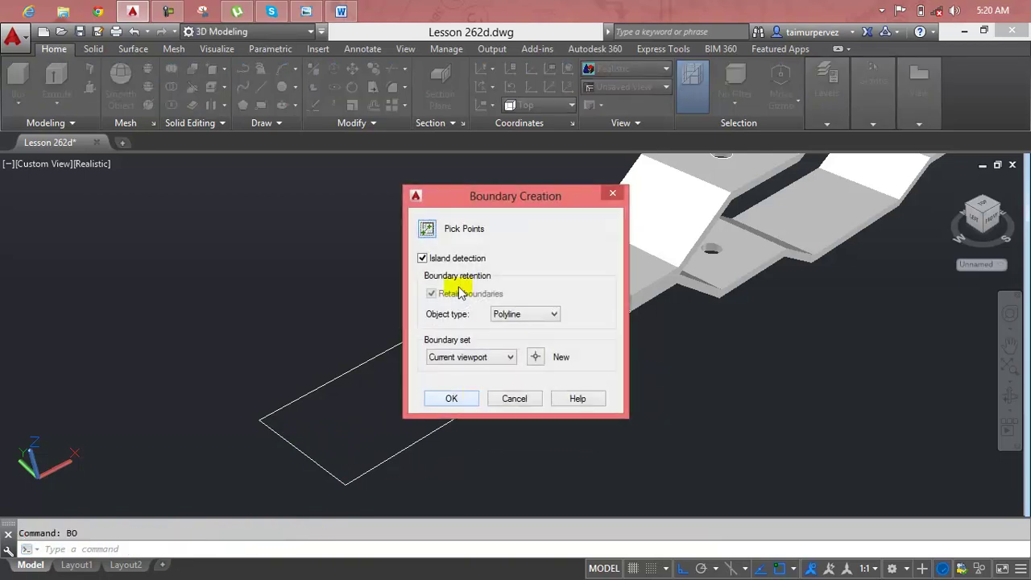
{"action": "left_click", "coordinate": [427, 229]}
{"action": "left_click", "coordinate": [424, 355]}
{"action": "key", "text": "Return"}
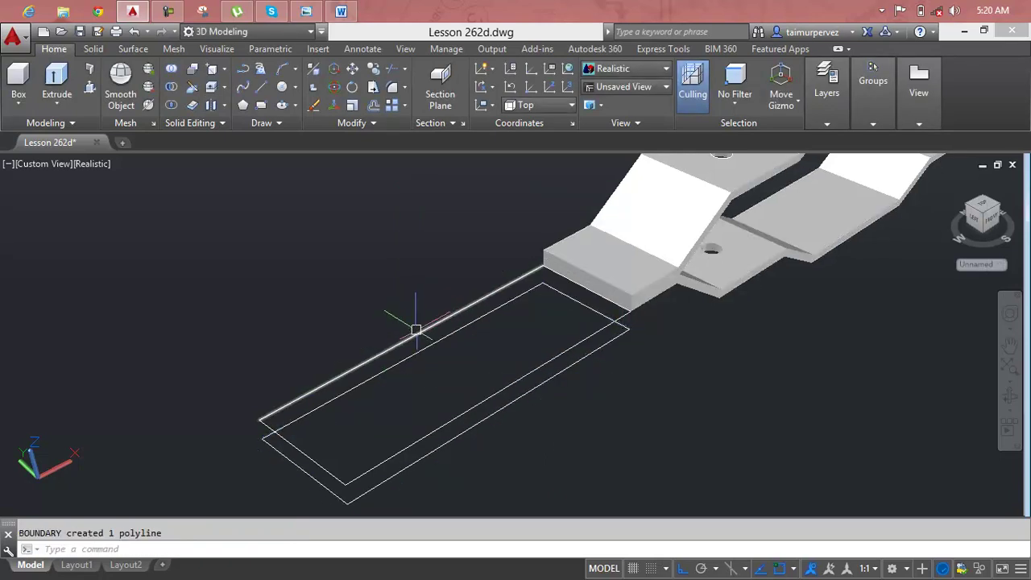
{"action": "left_click", "coordinate": [416, 333]}
{"action": "key", "text": "Delete"}
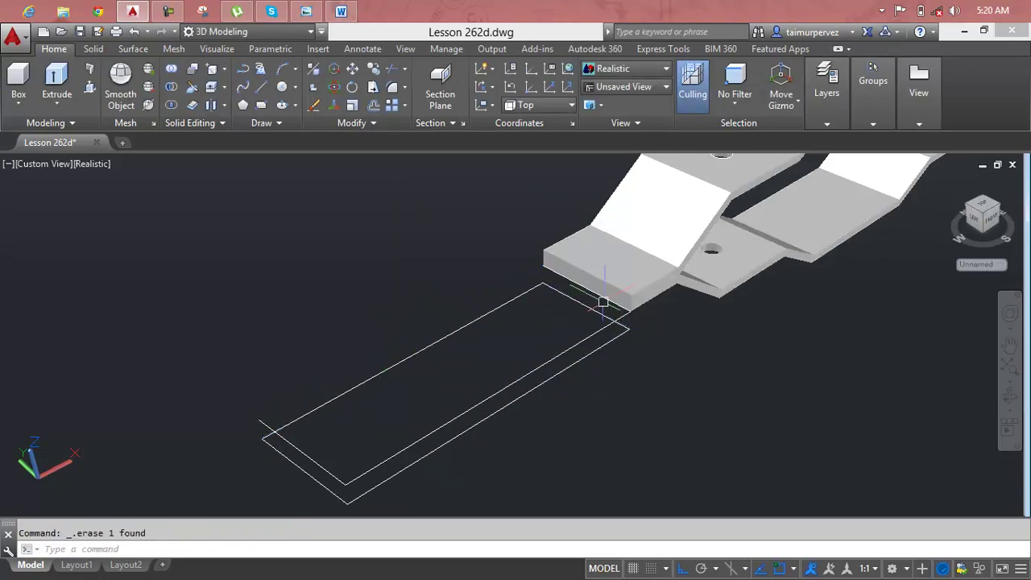
Delete the inner parallel line and a leftover edge line of the rectangle
{"action": "scroll", "coordinate": [622, 305], "scroll_direction": "up", "scroll_amount": 3}
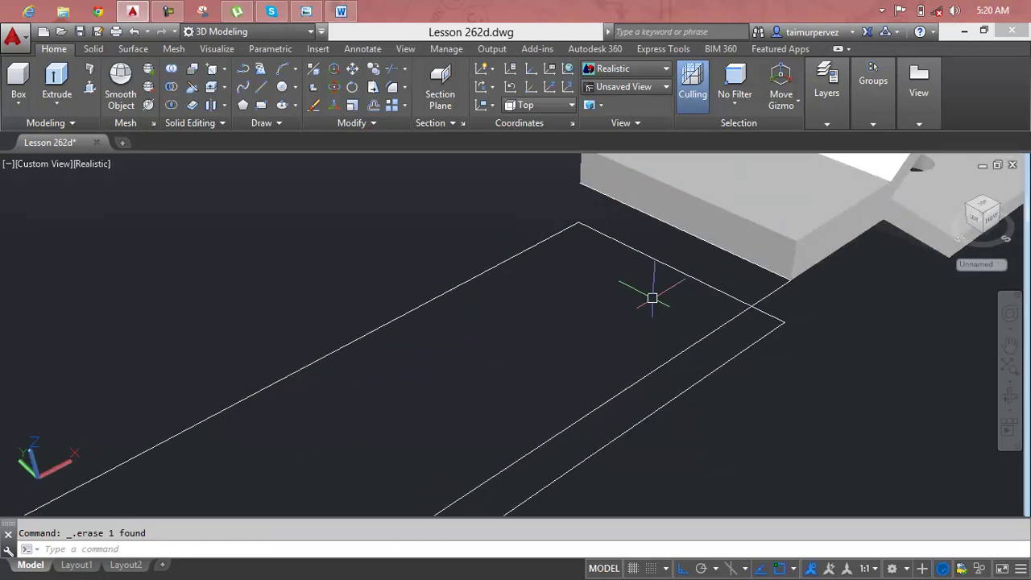
{"action": "left_click", "coordinate": [794, 287]}
{"action": "left_click", "coordinate": [766, 292]}
{"action": "key", "text": "Delete"}
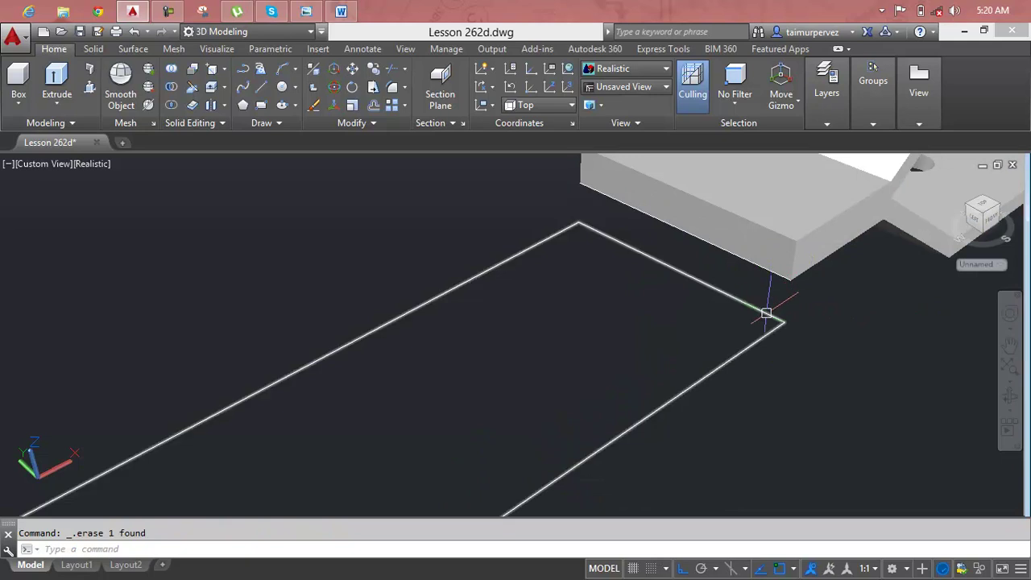
{"action": "scroll", "coordinate": [766, 311], "scroll_direction": "down", "scroll_amount": 3}
{"action": "middle_click_drag", "start_coordinate": [628, 422], "coordinate": [502, 337], "text": "shift"}
{"action": "left_click", "coordinate": [520, 320]}
{"action": "key", "text": "Delete"}
Delete the small leftover piece at the strip end, orbiting to reach it
{"action": "scroll", "coordinate": [571, 309], "scroll_direction": "down", "scroll_amount": 4}
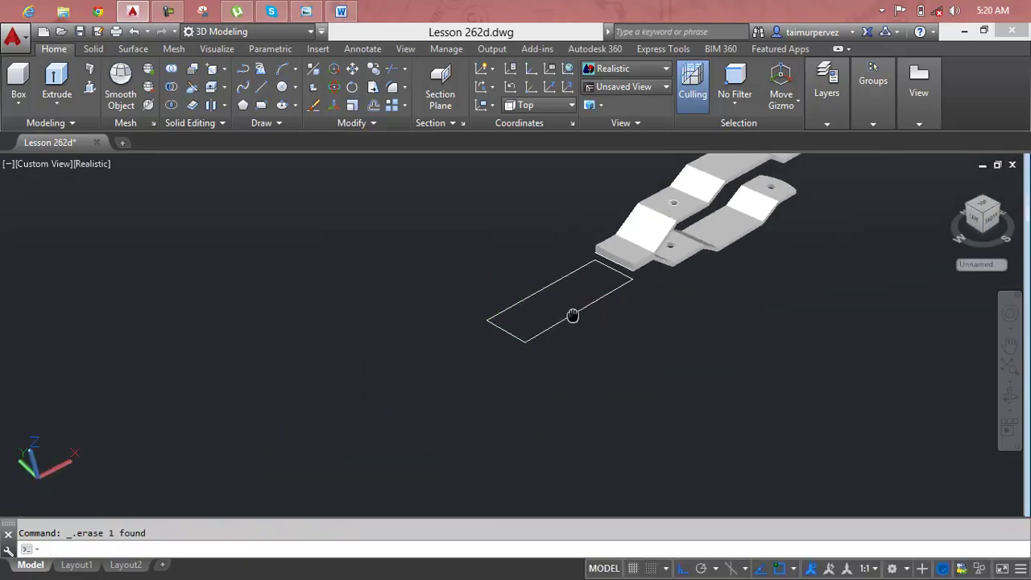
{"action": "middle_click_drag", "start_coordinate": [605, 313], "coordinate": [444, 345]}
{"action": "scroll", "coordinate": [456, 324], "scroll_direction": "up", "scroll_amount": 2}
{"action": "scroll", "coordinate": [465, 310], "scroll_direction": "up", "scroll_amount": 3}
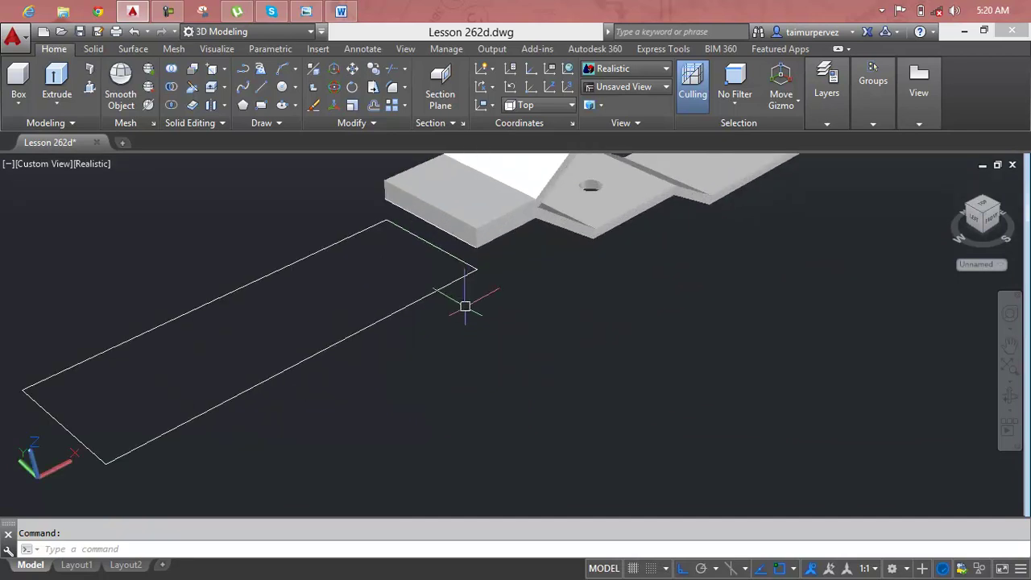
{"action": "mouse_move", "coordinate": [475, 288]}
{"action": "middle_mouse_down", "text": "shift"}
{"action": "mouse_move", "coordinate": [485, 260]}
{"action": "mouse_move", "coordinate": [474, 260]}
{"action": "middle_mouse_up", "text": "shift"}
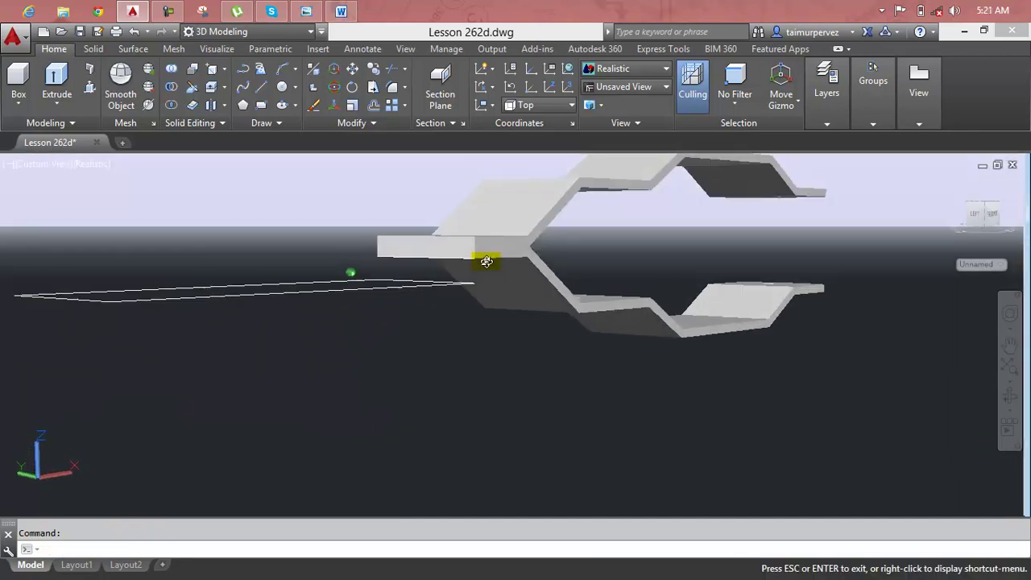
{"action": "left_click", "coordinate": [469, 260]}
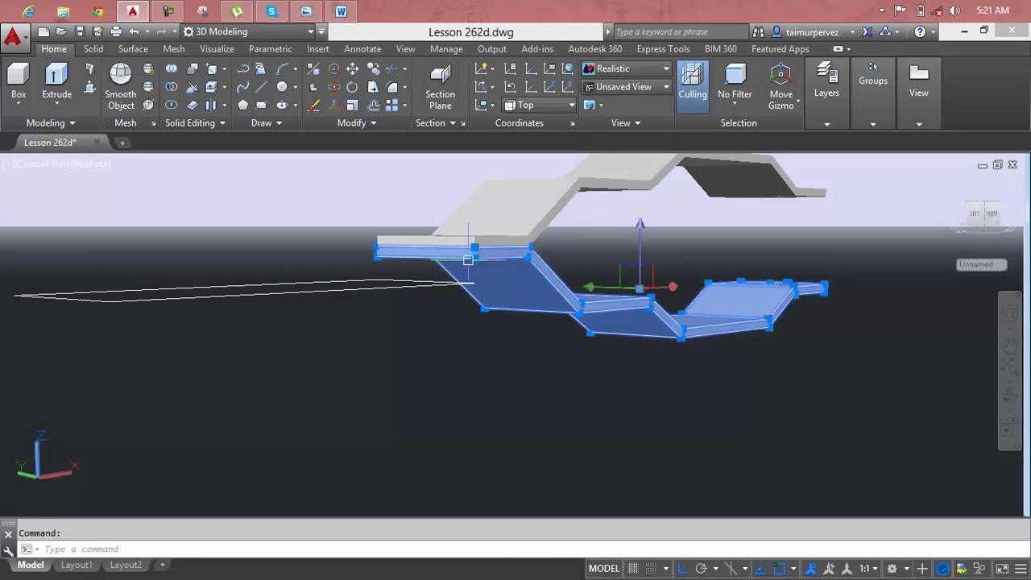
{"action": "key", "text": "Escape"}
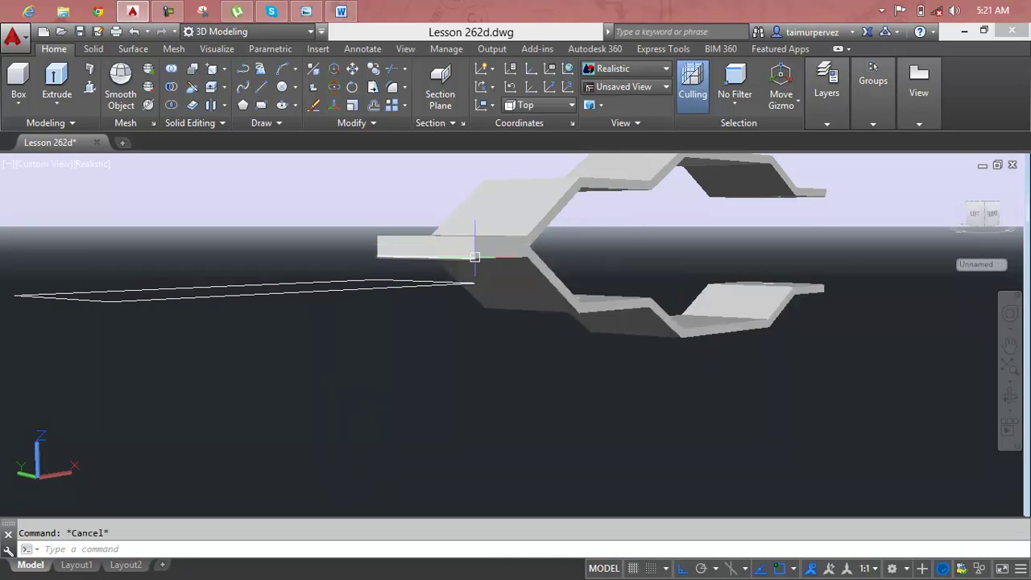
{"action": "left_click", "coordinate": [431, 258]}
{"action": "key", "text": "Delete"}
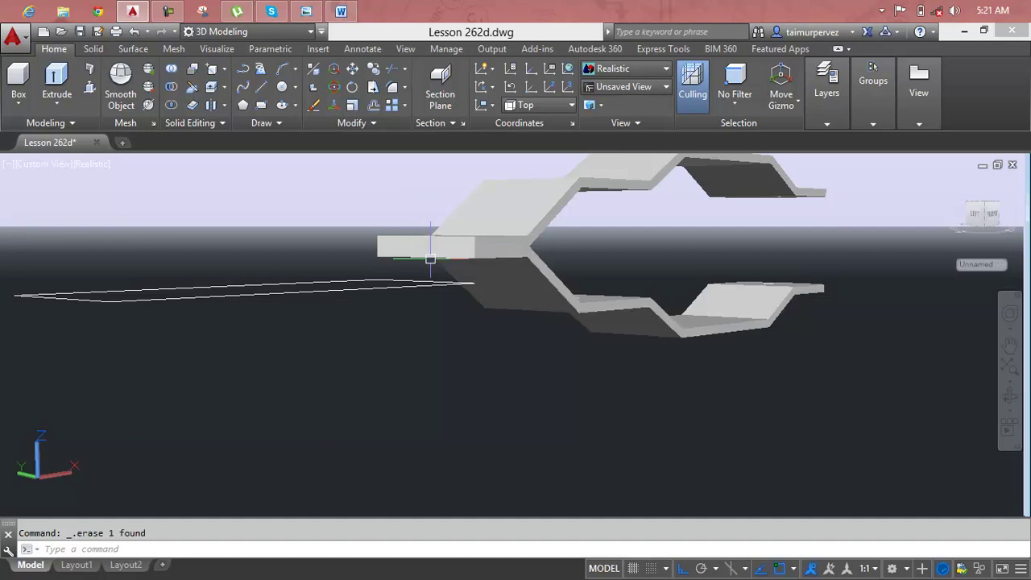
{"action": "mouse_move", "coordinate": [540, 389]}
{"action": "middle_mouse_down", "text": "shift"}
{"action": "mouse_move", "coordinate": [540, 412]}
{"action": "mouse_move", "coordinate": [516, 441]}
{"action": "middle_mouse_up", "text": "shift"}
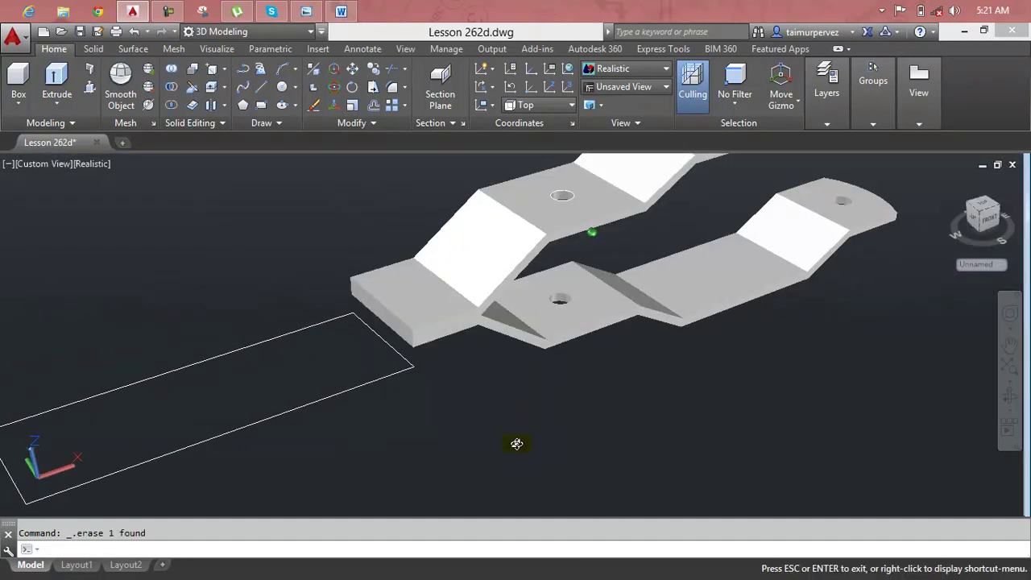
{"action": "scroll", "coordinate": [388, 380], "scroll_direction": "up", "scroll_amount": 3}
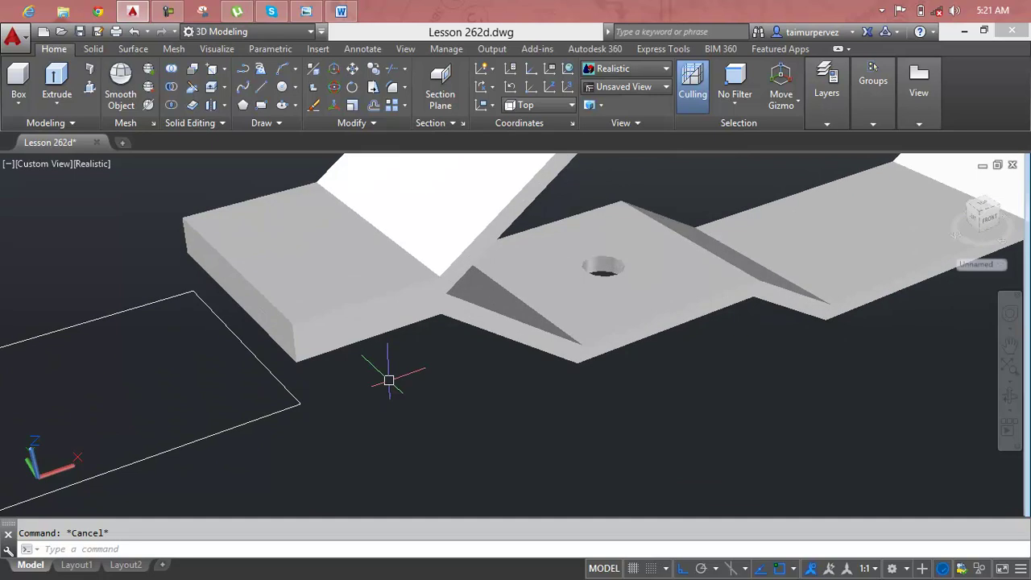
Move the rectangle outline by its corner onto the corner of the strips' flat end slab
{"action": "type", "text": "m"}
{"action": "key", "text": "Return"}
{"action": "left_click", "coordinate": [290, 411]}
{"action": "key", "text": "Return"}
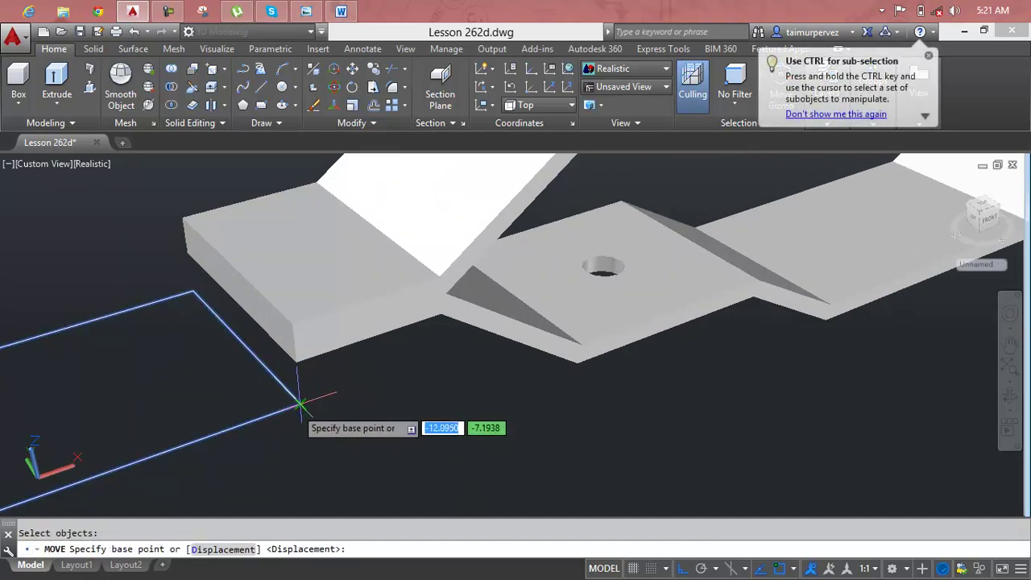
{"action": "left_click", "coordinate": [297, 407]}
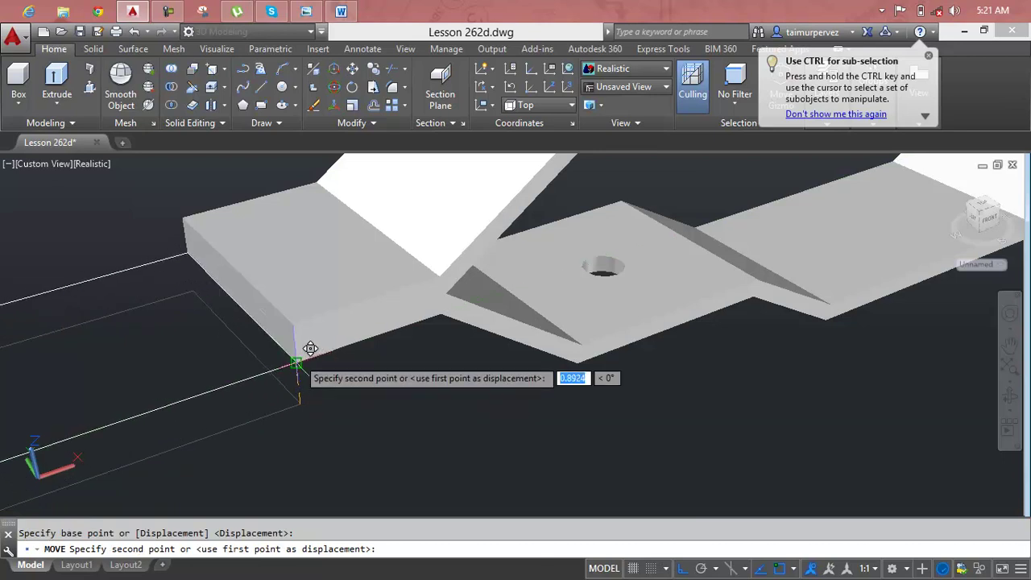
{"action": "scroll", "coordinate": [307, 367], "scroll_direction": "up", "scroll_amount": 1}
{"action": "scroll", "coordinate": [237, 341], "scroll_direction": "up", "scroll_amount": 1}
{"action": "scroll", "coordinate": [237, 341], "scroll_direction": "down", "scroll_amount": 1}
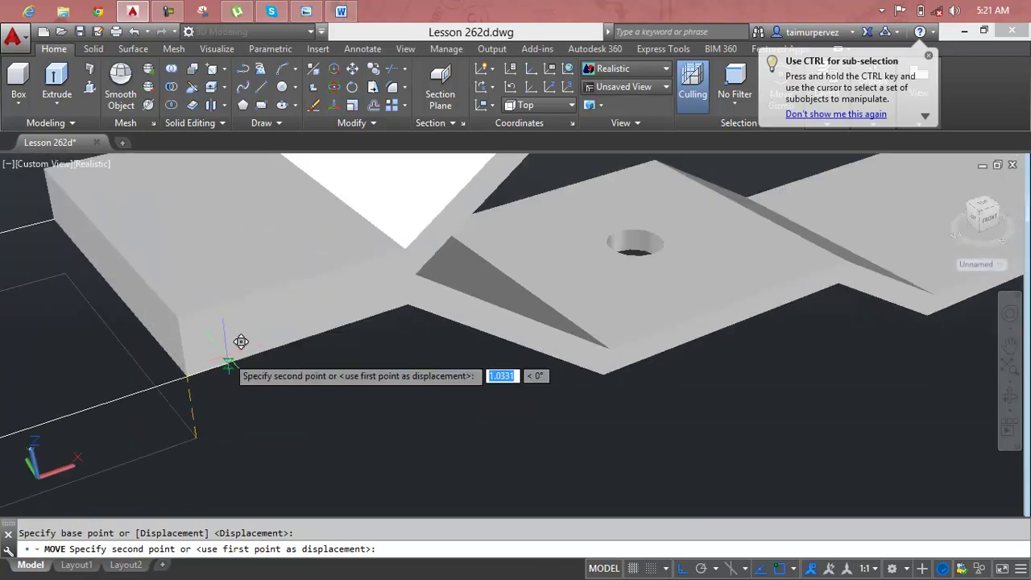
{"action": "scroll", "coordinate": [237, 341], "scroll_direction": "down", "scroll_amount": 1}
{"action": "middle_click_drag", "start_coordinate": [237, 341], "coordinate": [341, 357]}
{"action": "scroll", "coordinate": [451, 348], "scroll_direction": "up", "scroll_amount": 2}
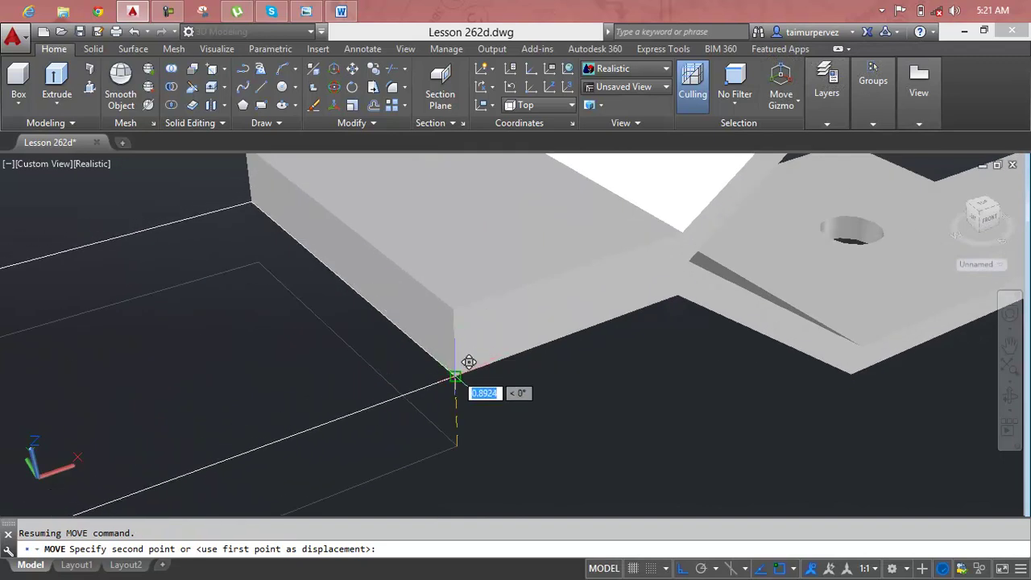
{"action": "left_click", "coordinate": [469, 362]}
{"action": "scroll", "coordinate": [451, 371], "scroll_direction": "down", "scroll_amount": 2}
{"action": "scroll", "coordinate": [403, 378], "scroll_direction": "down", "scroll_amount": 2}
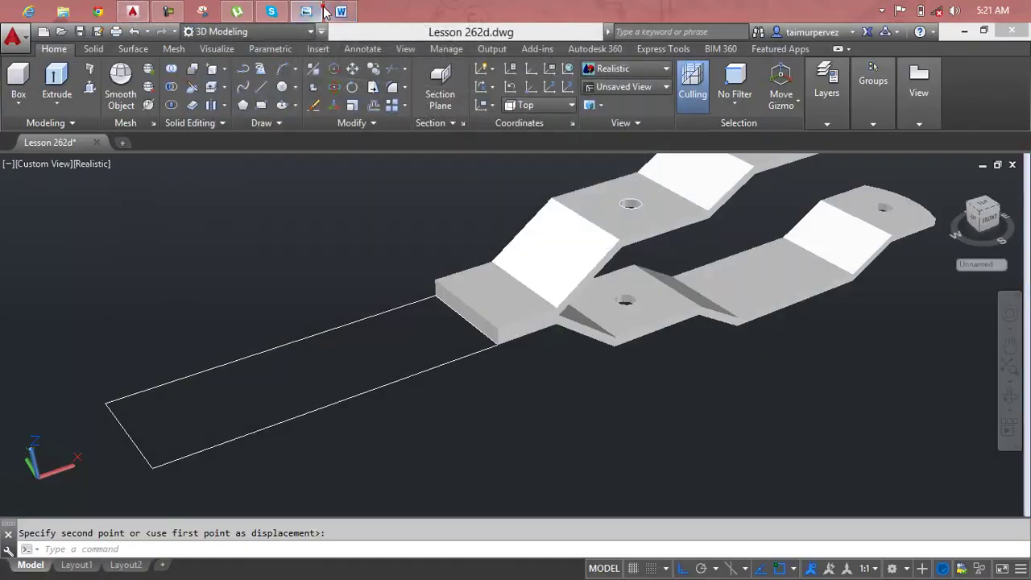
{"action": "left_click", "coordinate": [325, 9]}
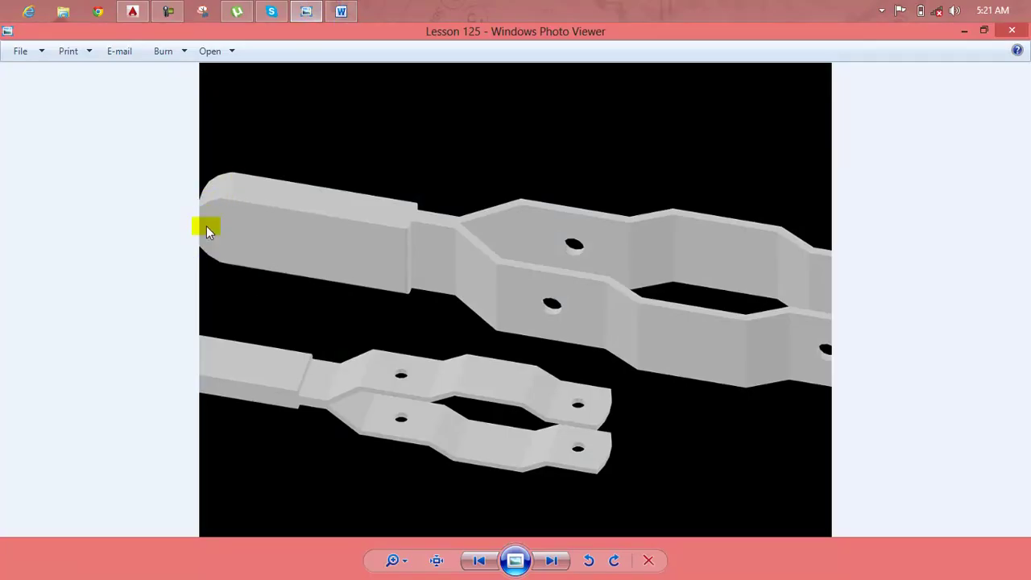
{"action": "left_click", "coordinate": [342, 11]}
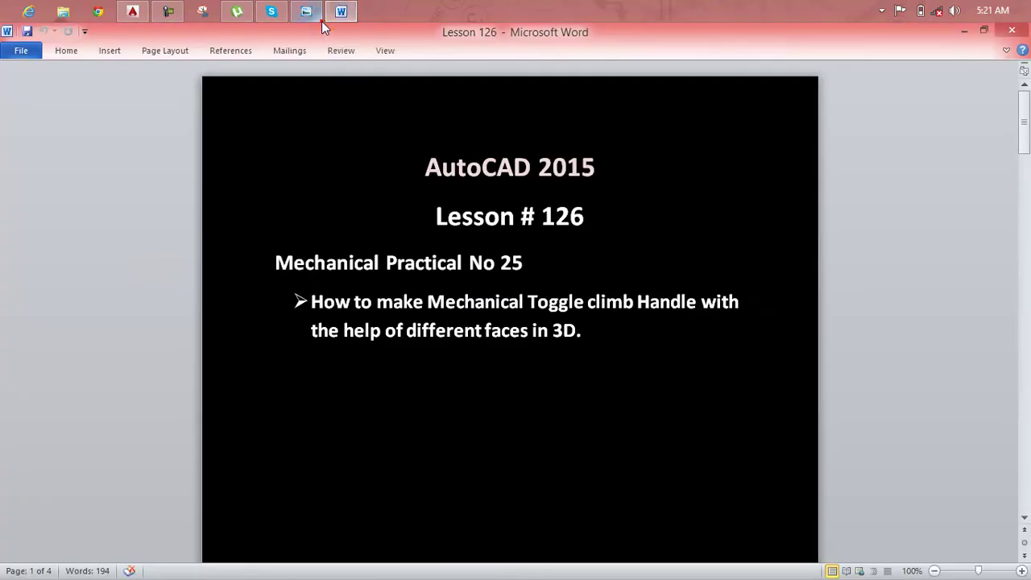
{"action": "left_click", "coordinate": [315, 16]}
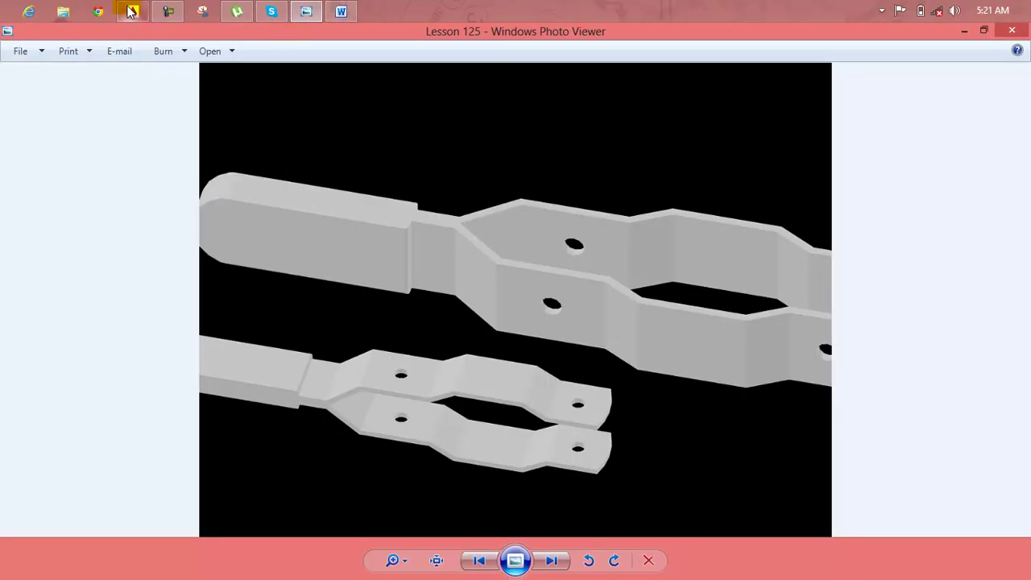
{"action": "left_click", "coordinate": [131, 10]}
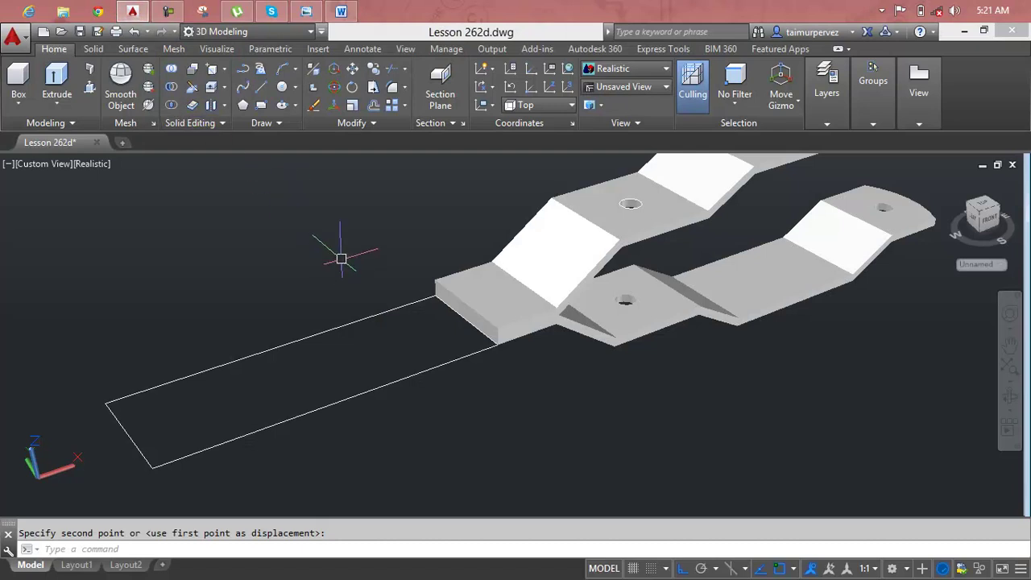
{"action": "key", "text": "Escape"}
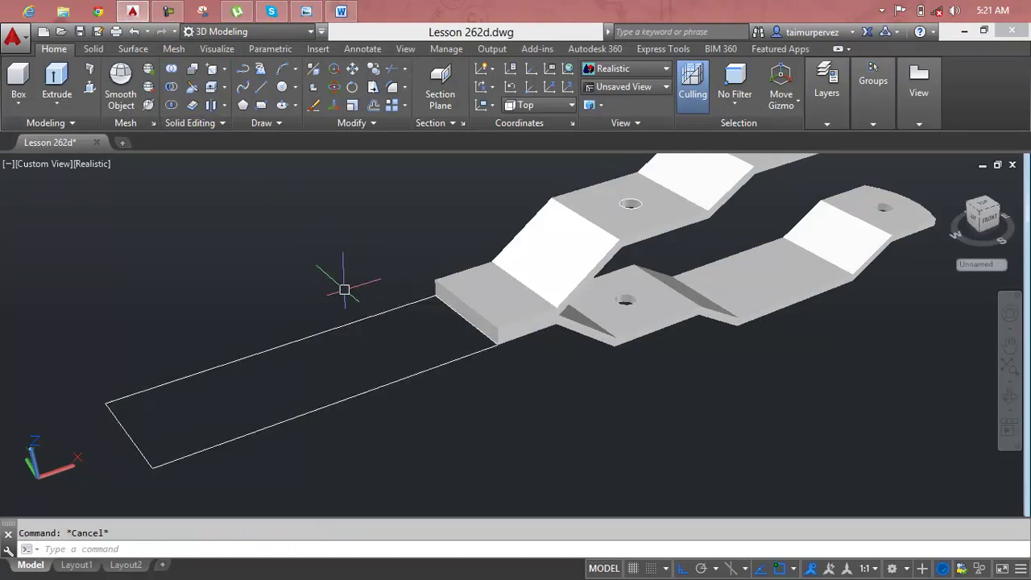
{"action": "scroll", "coordinate": [357, 319], "scroll_direction": "up", "scroll_amount": 1}
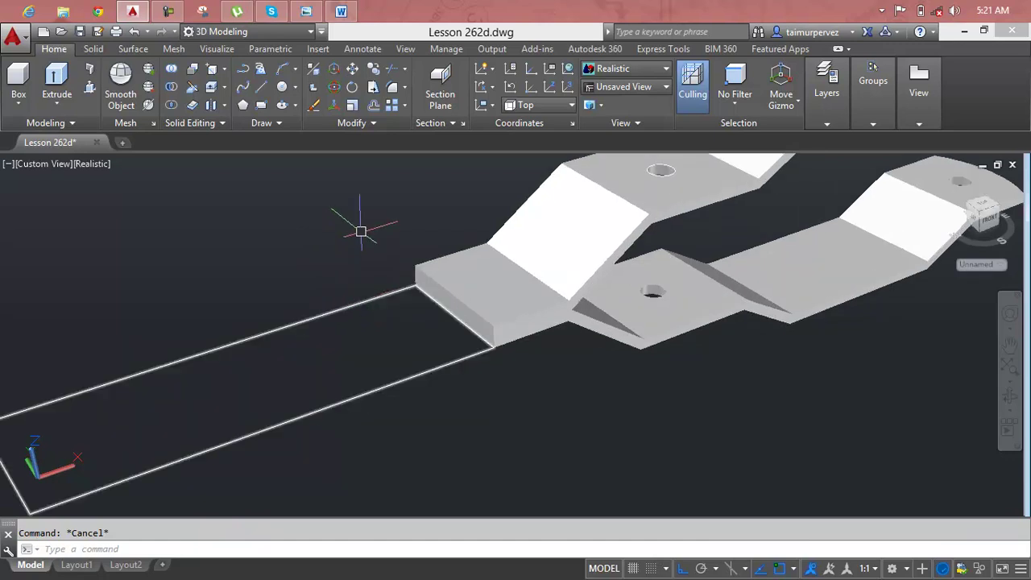
{"action": "left_click", "coordinate": [89, 89]}
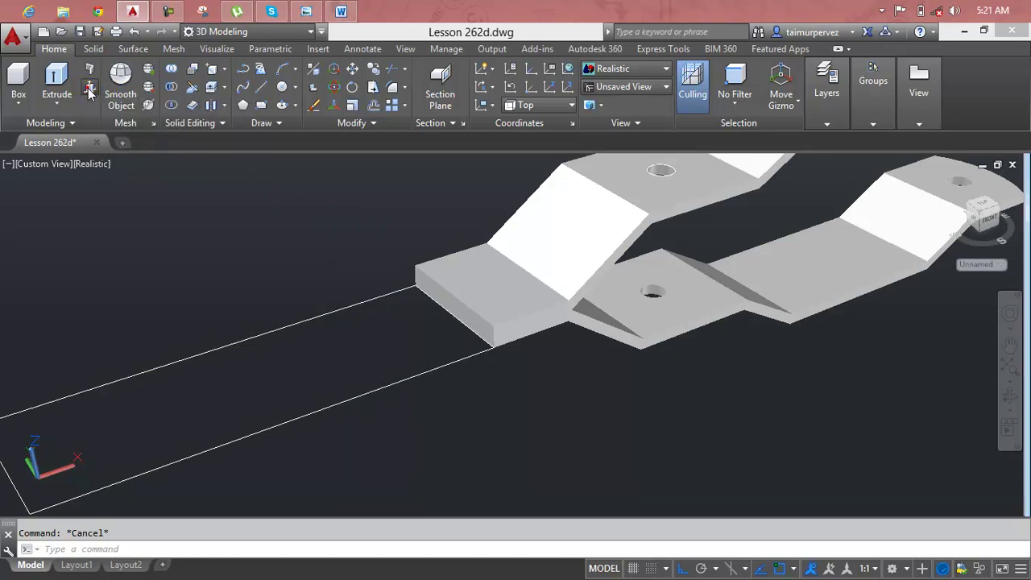
{"action": "left_click", "coordinate": [303, 323]}
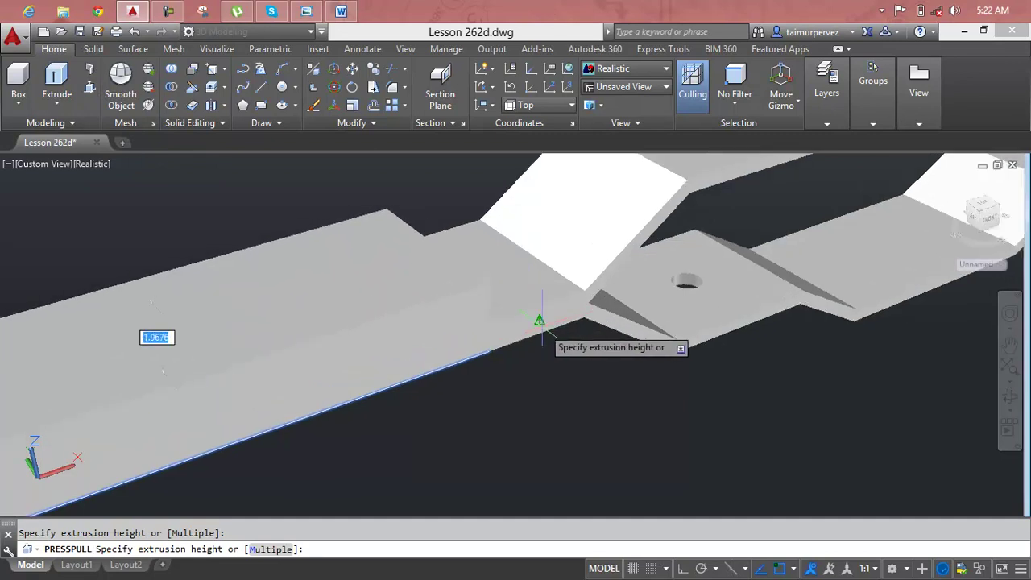
{"action": "middle_click_drag", "start_coordinate": [543, 327], "coordinate": [539, 326], "text": "shift"}
{"action": "middle_click_drag", "start_coordinate": [483, 288], "coordinate": [488, 288], "text": "shift"}
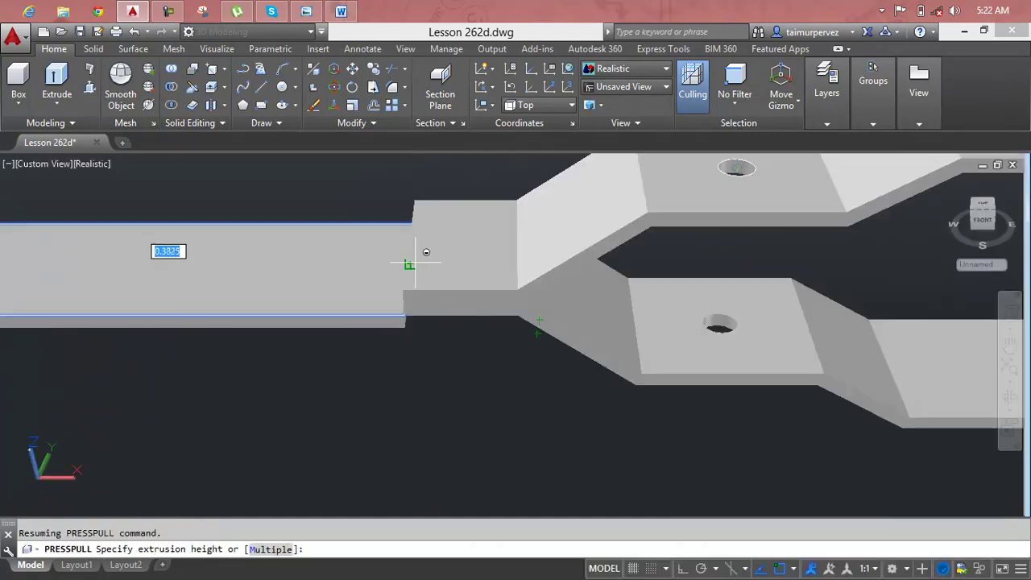
{"action": "key", "text": "Escape"}
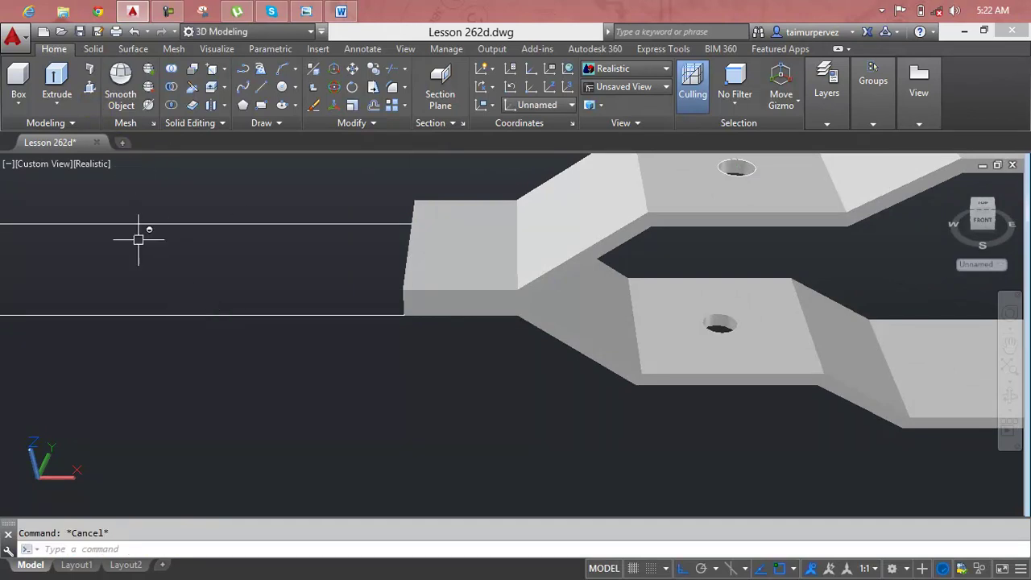
{"action": "left_click", "coordinate": [13, 35]}
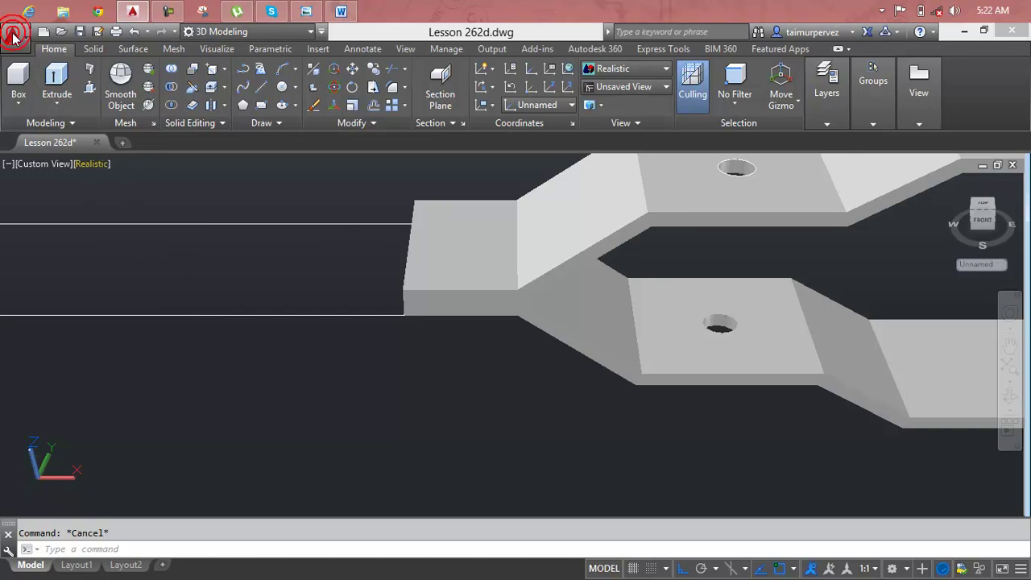
{"action": "left_click", "coordinate": [56, 221]}
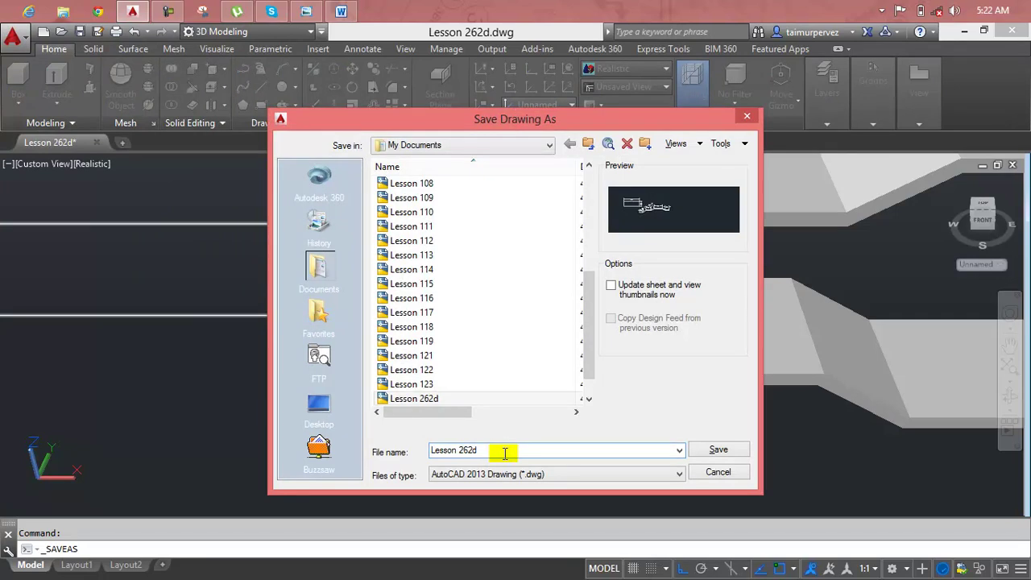
Save the drawing as Lesson 263d.dwg in Documents
{"action": "left_click", "coordinate": [504, 453]}
{"action": "key", "text": "BackSpace"}
{"action": "key", "text": "BackSpace"}
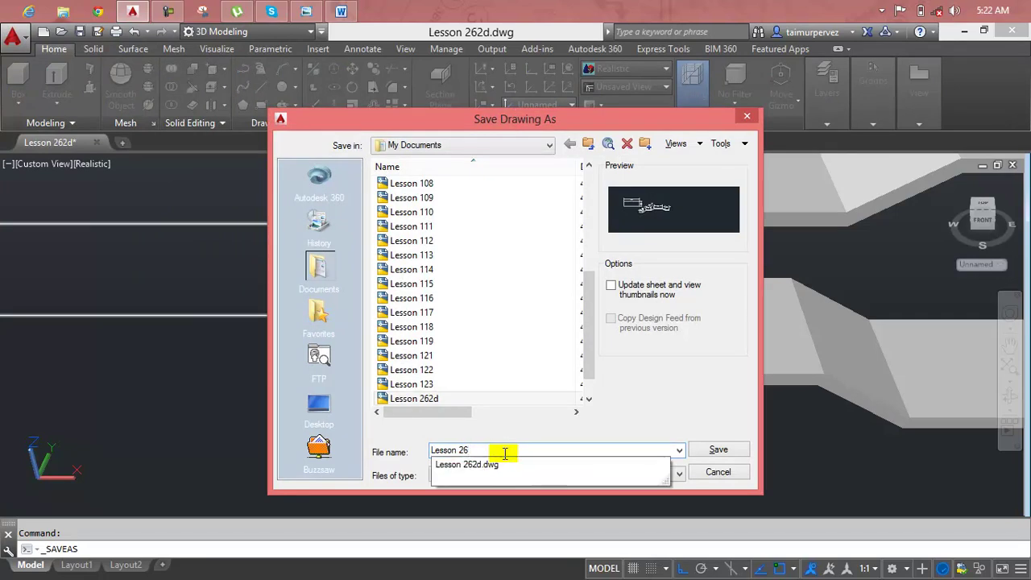
{"action": "type", "text": "3d"}
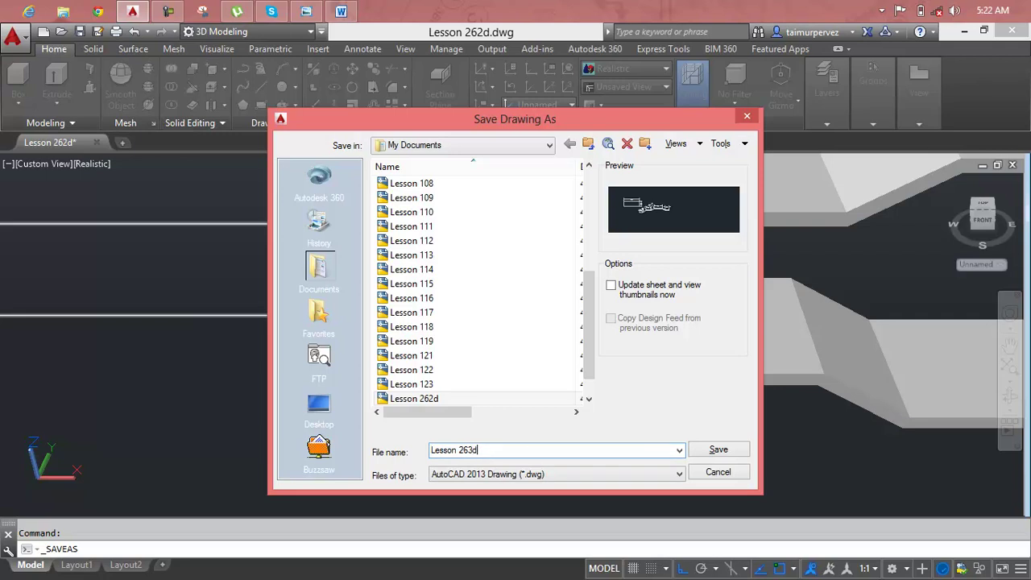
{"action": "key", "text": "Return"}
Press-pull the rectangle outline upward into a solid grip-bar block, then reframe the view
{"action": "key", "text": "Escape"}
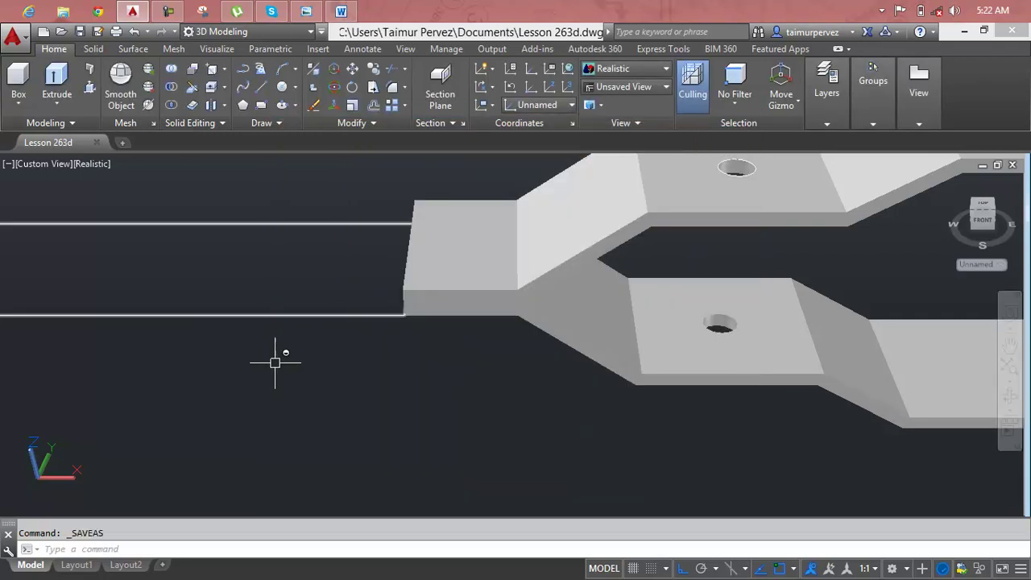
{"action": "left_click", "coordinate": [89, 90]}
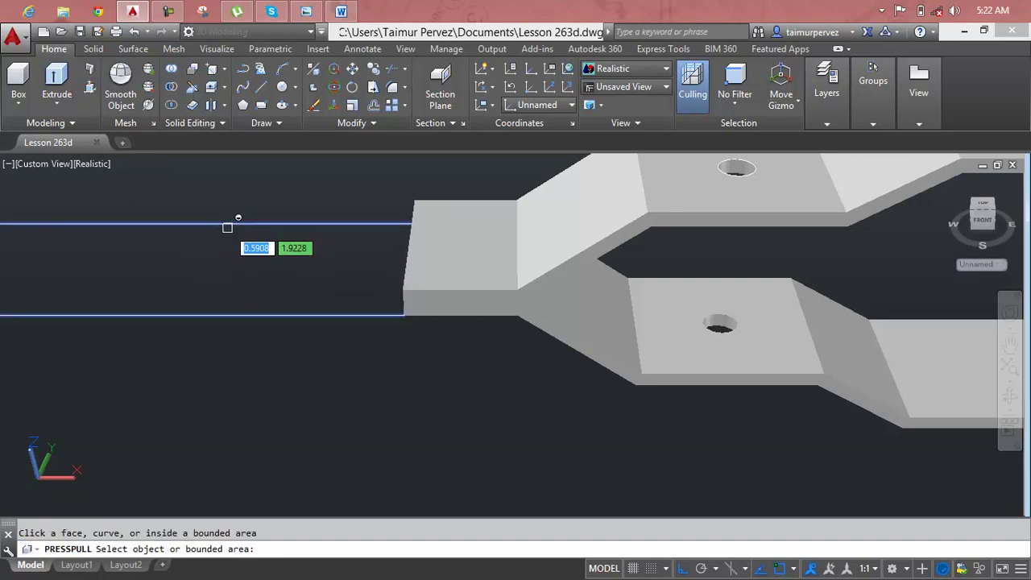
{"action": "left_click", "coordinate": [229, 230]}
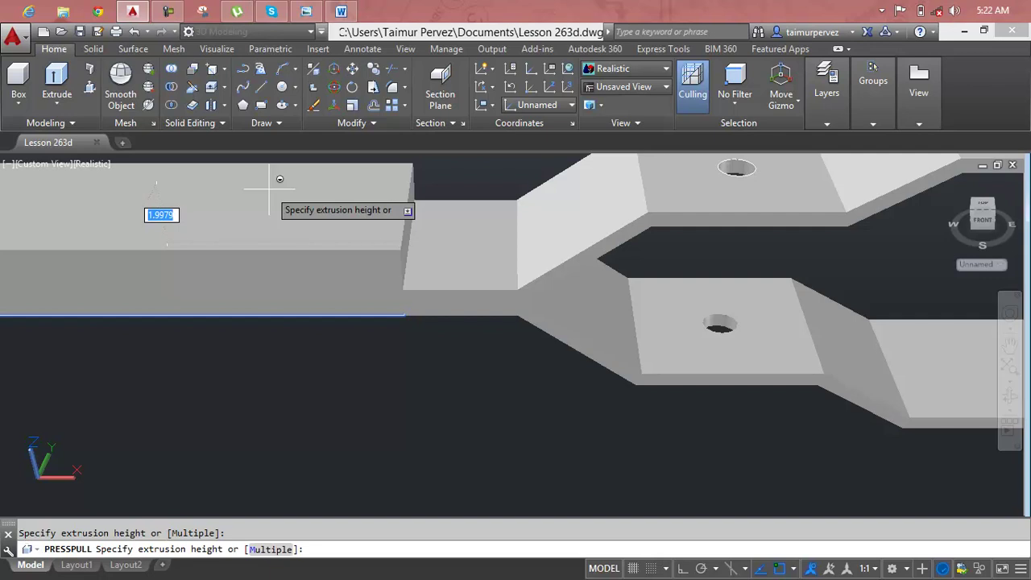
{"action": "key", "text": "Return"}
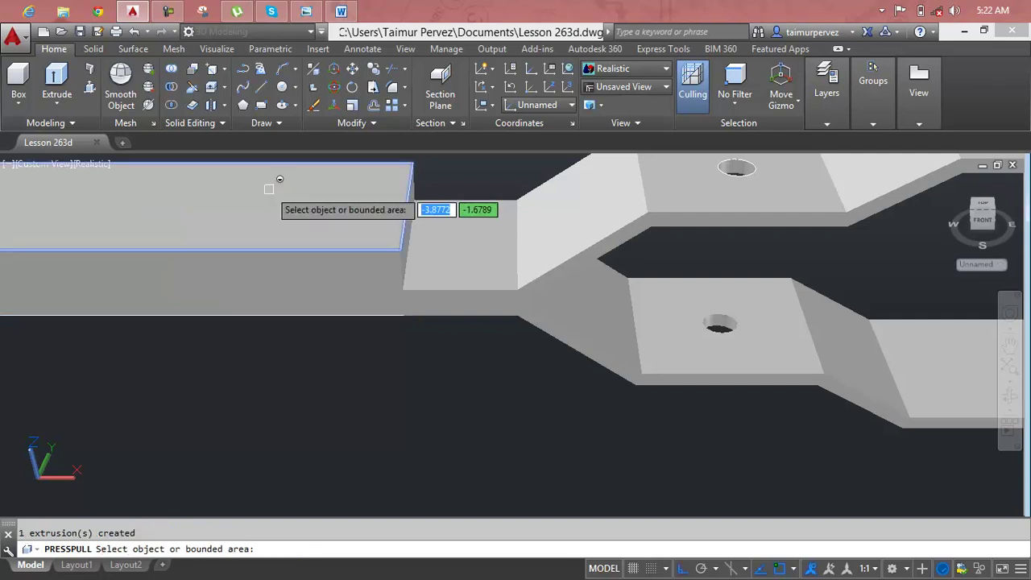
{"action": "key", "text": "Return"}
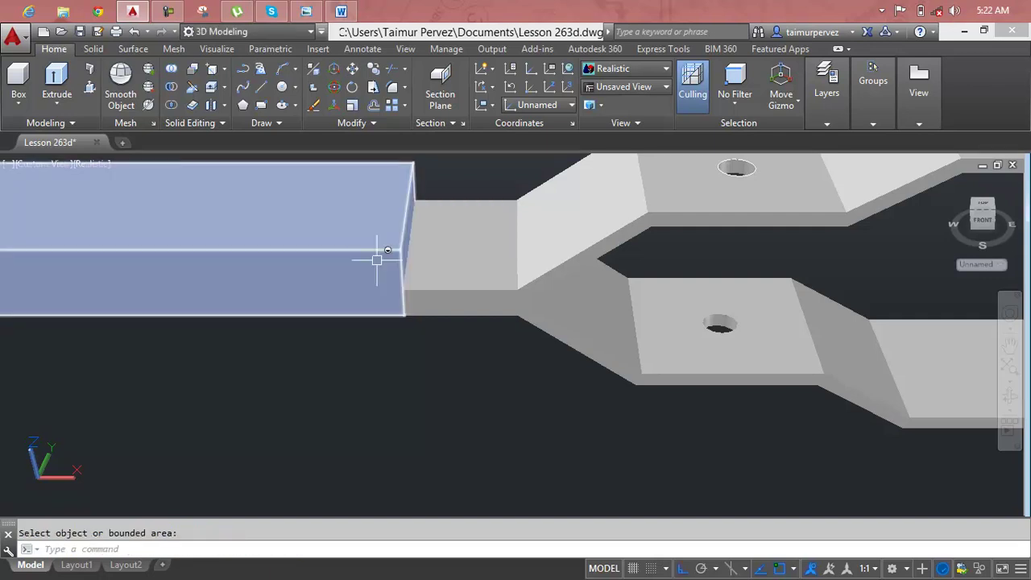
{"action": "scroll", "coordinate": [376, 259], "scroll_direction": "down", "scroll_amount": 3}
{"action": "middle_click_drag", "start_coordinate": [376, 258], "coordinate": [378, 165], "text": "shift"}
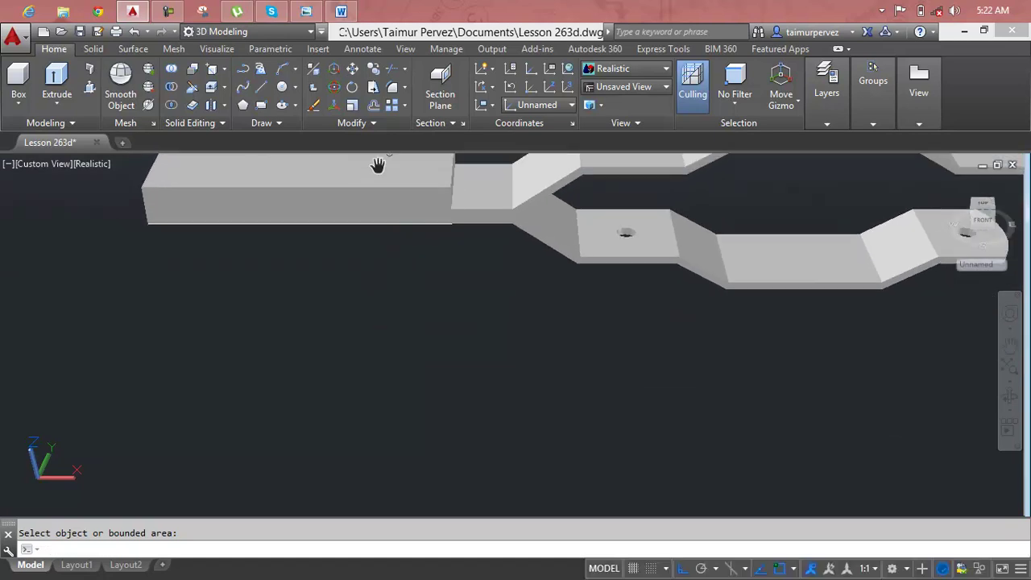
{"action": "middle_click_drag", "start_coordinate": [460, 176], "coordinate": [456, 317]}
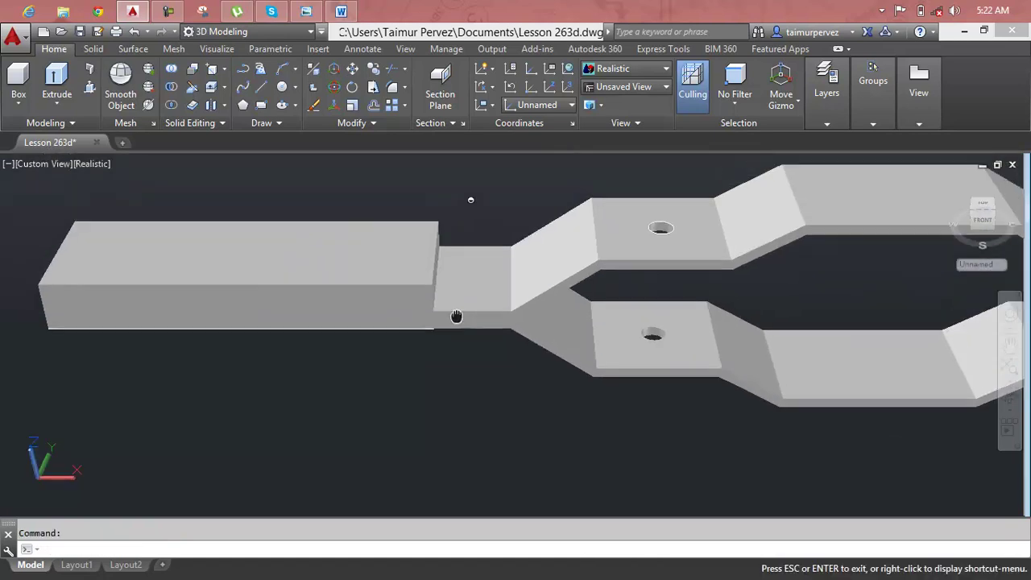
{"action": "scroll", "coordinate": [406, 289], "scroll_direction": "up", "scroll_amount": 3}
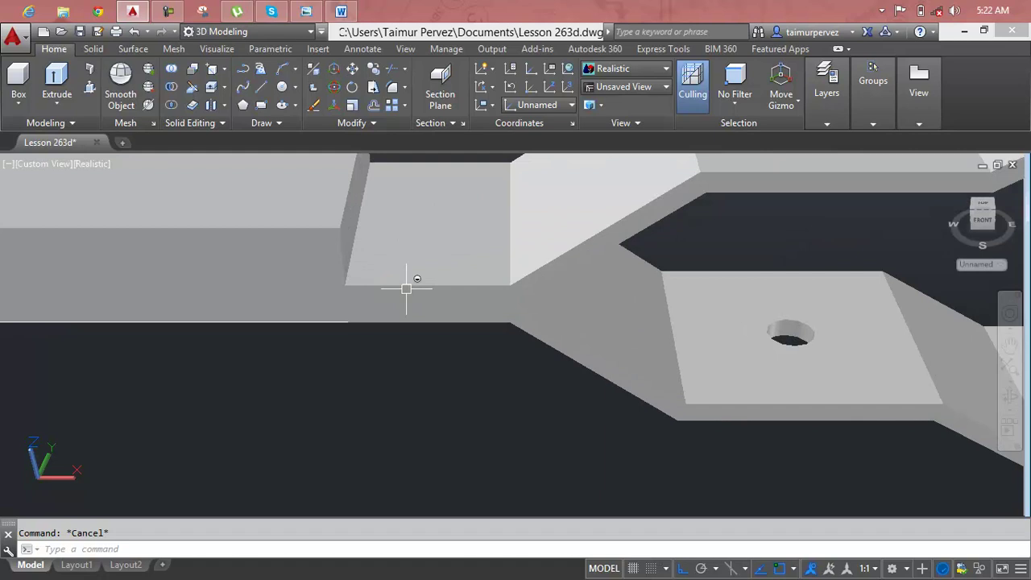
Move the grip bar from its bottom corner down against the connector
{"action": "type", "text": "m"}
{"action": "key", "text": "Return"}
{"action": "left_click", "coordinate": [318, 236]}
{"action": "key", "text": "Return"}
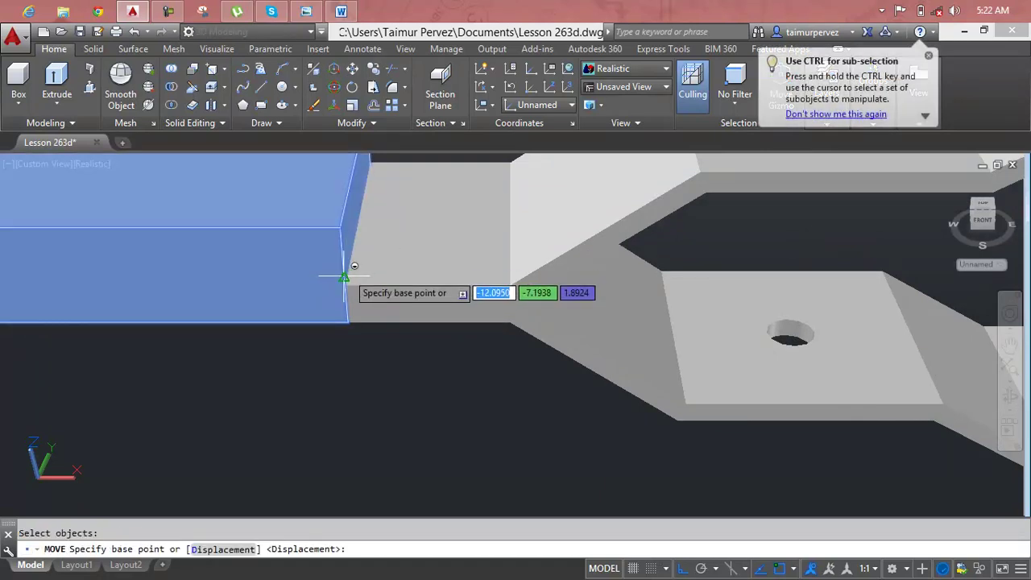
{"action": "left_click", "coordinate": [344, 277]}
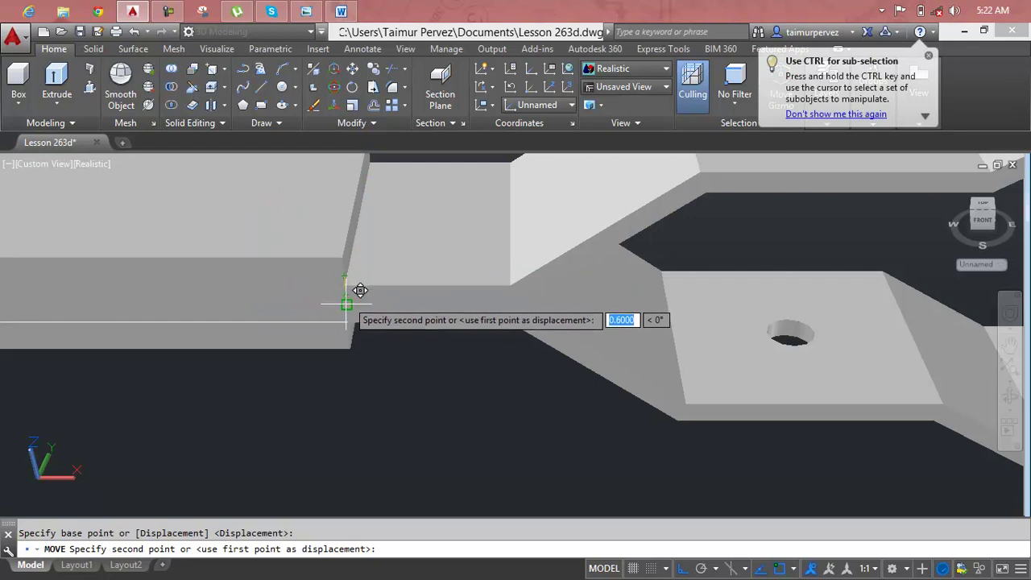
{"action": "left_click", "coordinate": [347, 297]}
{"action": "key", "text": "Return"}
{"action": "key", "text": "Escape"}
Erase the leftover outline line beneath the bar and view the model from a lower angle
{"action": "left_click", "coordinate": [318, 317]}
{"action": "left_click", "coordinate": [319, 324], "text": "ctrl"}
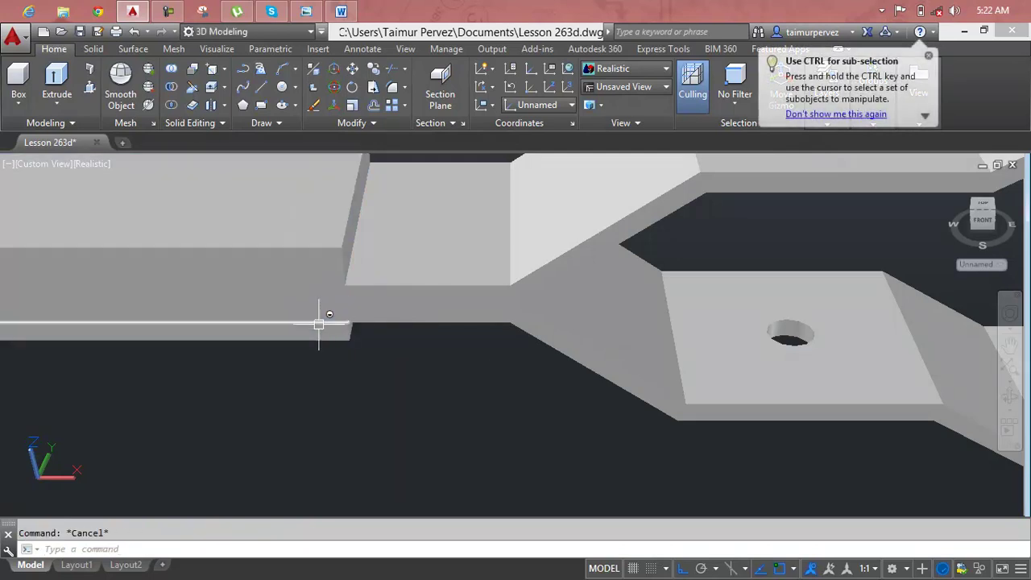
{"action": "key", "text": "Delete"}
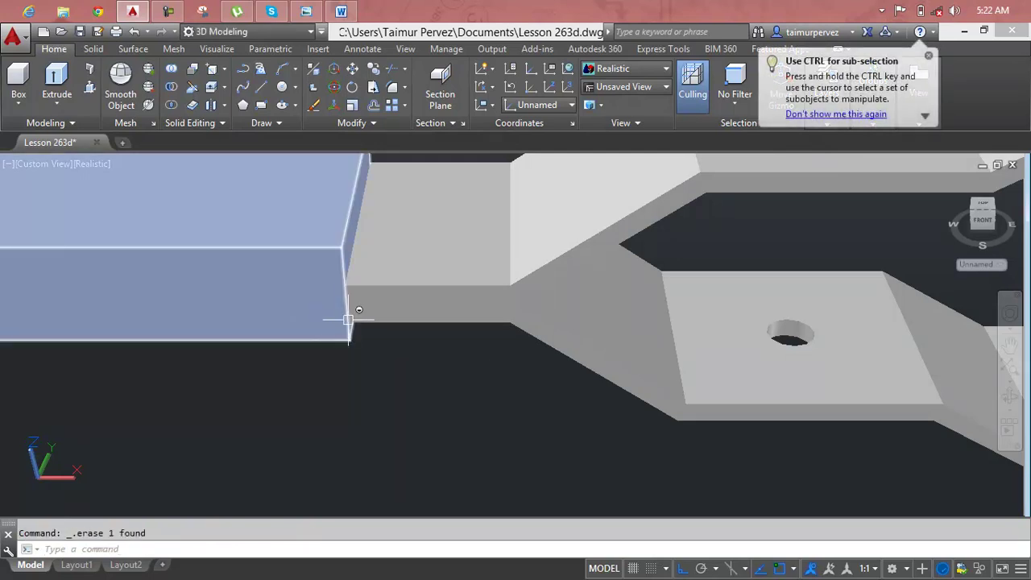
{"action": "scroll", "coordinate": [479, 419], "scroll_direction": "down", "scroll_amount": 3}
{"action": "scroll", "coordinate": [532, 443], "scroll_direction": "down", "scroll_amount": 3}
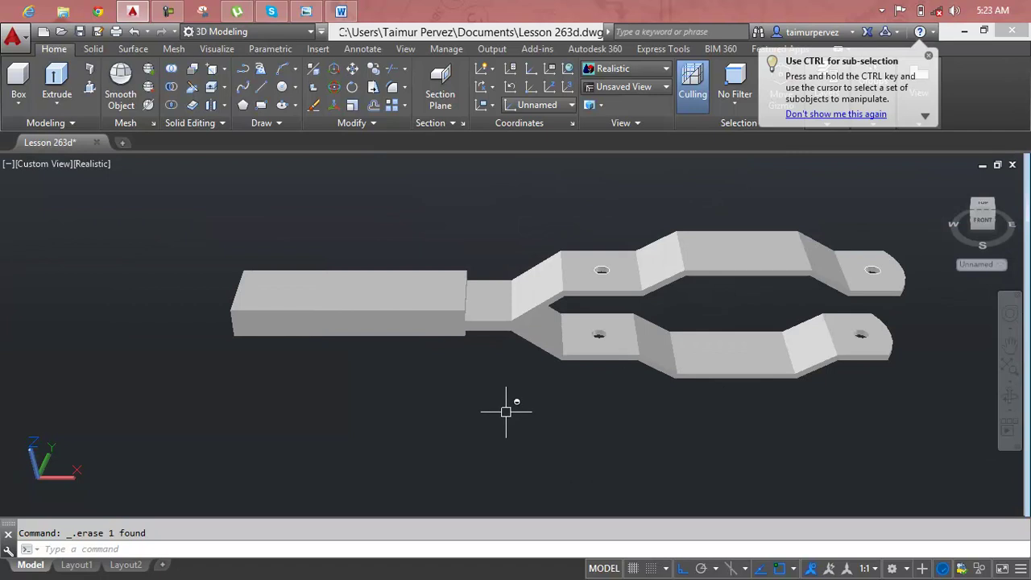
{"action": "middle_click_drag", "start_coordinate": [481, 397], "coordinate": [490, 324], "text": "shift"}
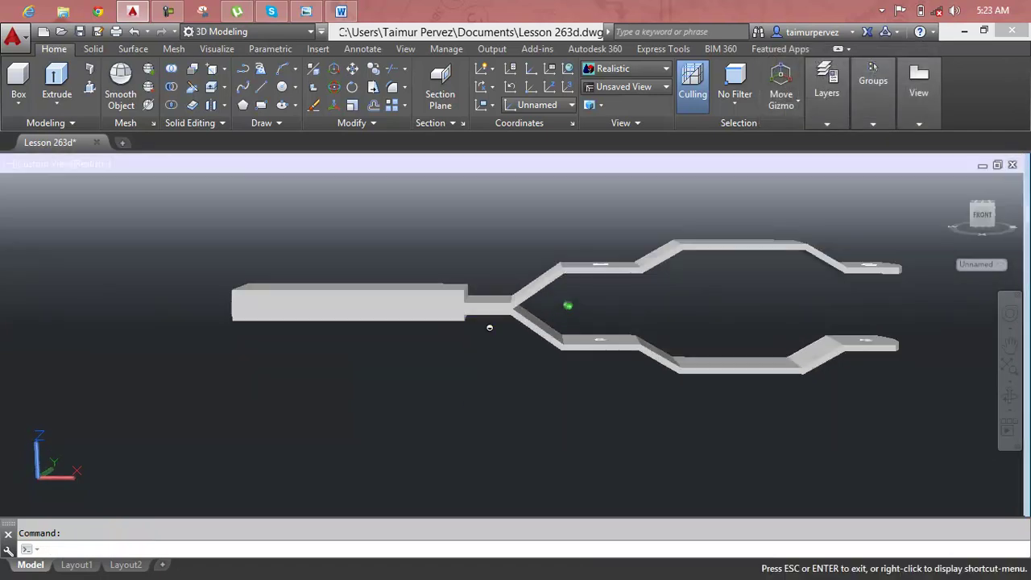
Switch the viewport to the Front view
{"action": "left_click", "coordinate": [484, 295]}
{"action": "key", "text": "Escape"}
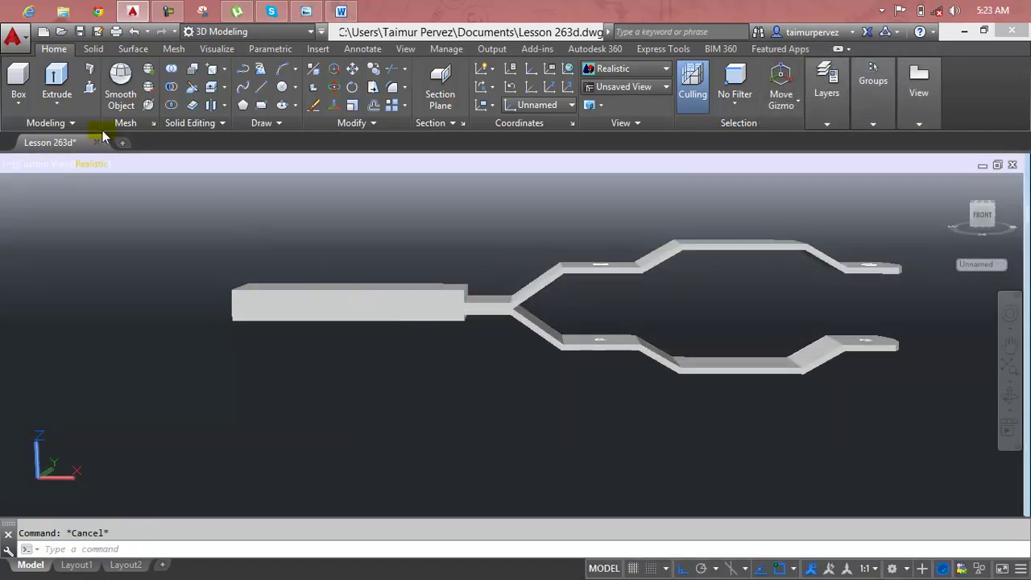
{"action": "left_click", "coordinate": [10, 171]}
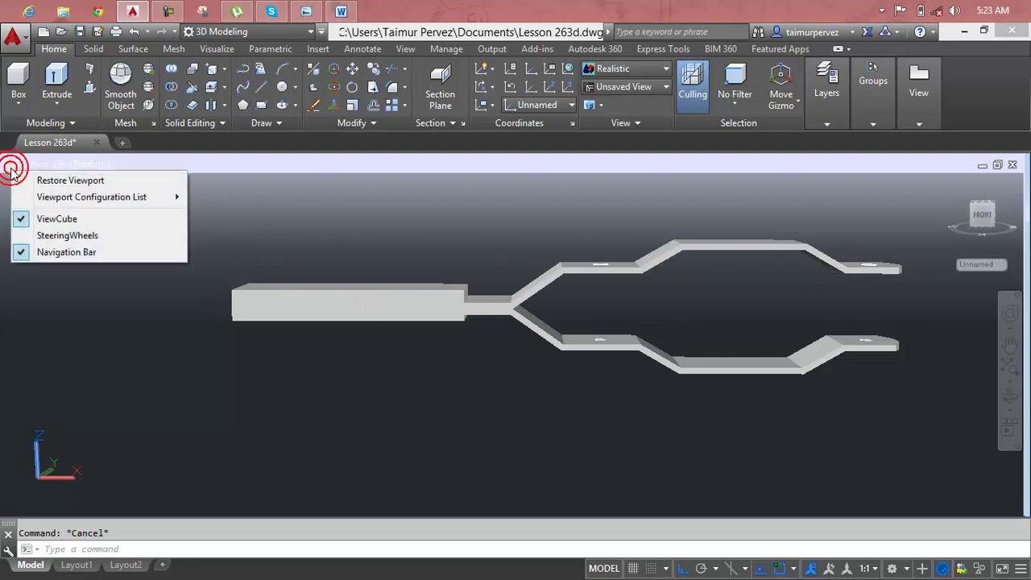
{"action": "left_click", "coordinate": [42, 165]}
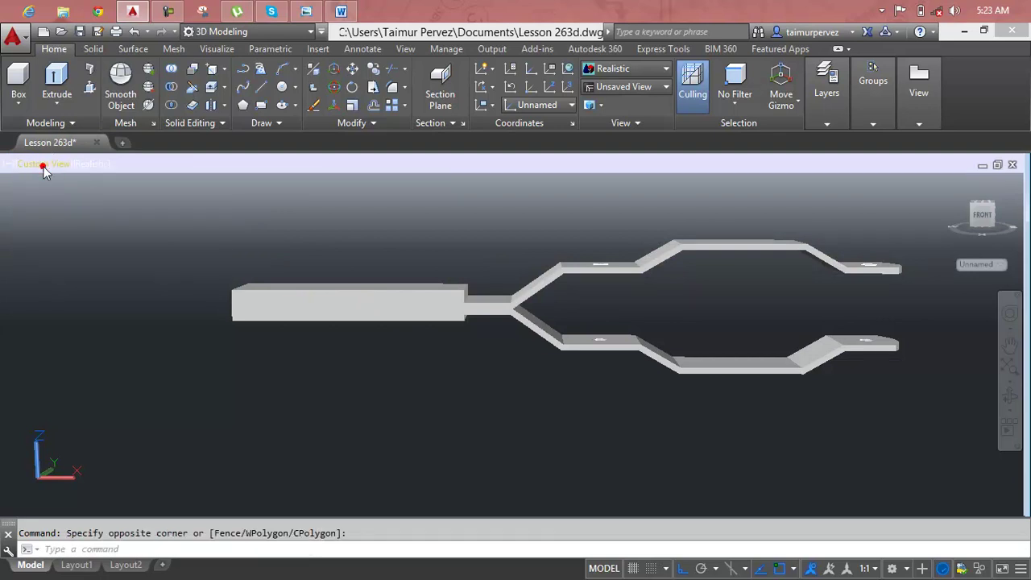
{"action": "left_click", "coordinate": [44, 166]}
{"action": "left_click", "coordinate": [80, 269]}
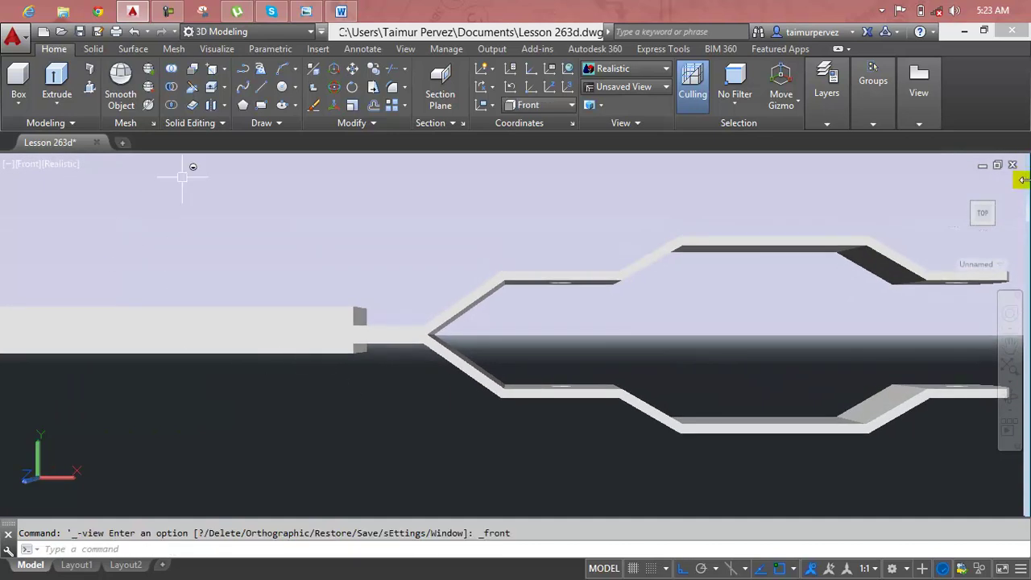
Change the visual style to 2D Wireframe and zoom in on the bar
{"action": "left_click", "coordinate": [48, 166]}
{"action": "left_click", "coordinate": [77, 197]}
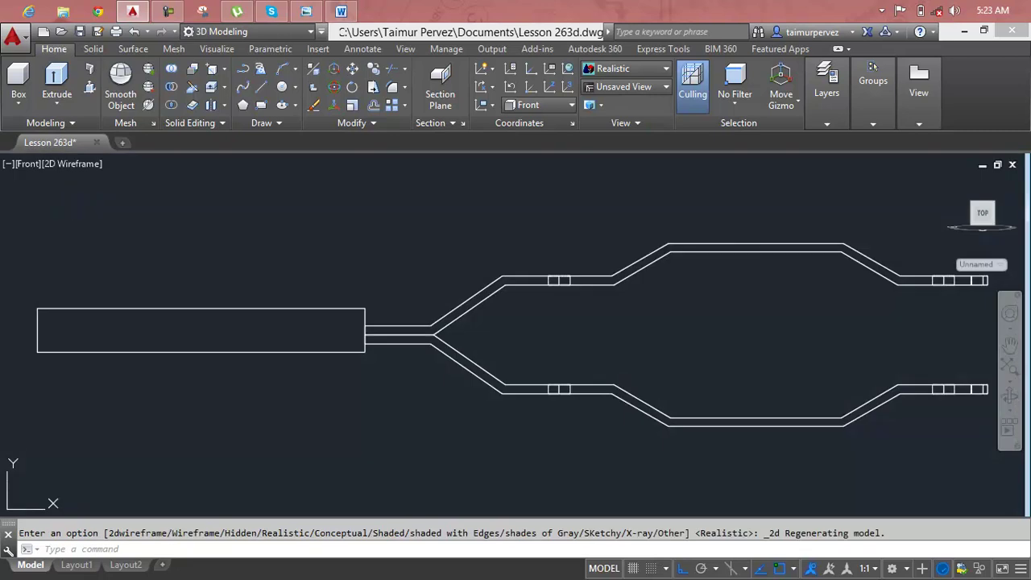
{"action": "scroll", "coordinate": [374, 354], "scroll_direction": "up", "scroll_amount": 2}
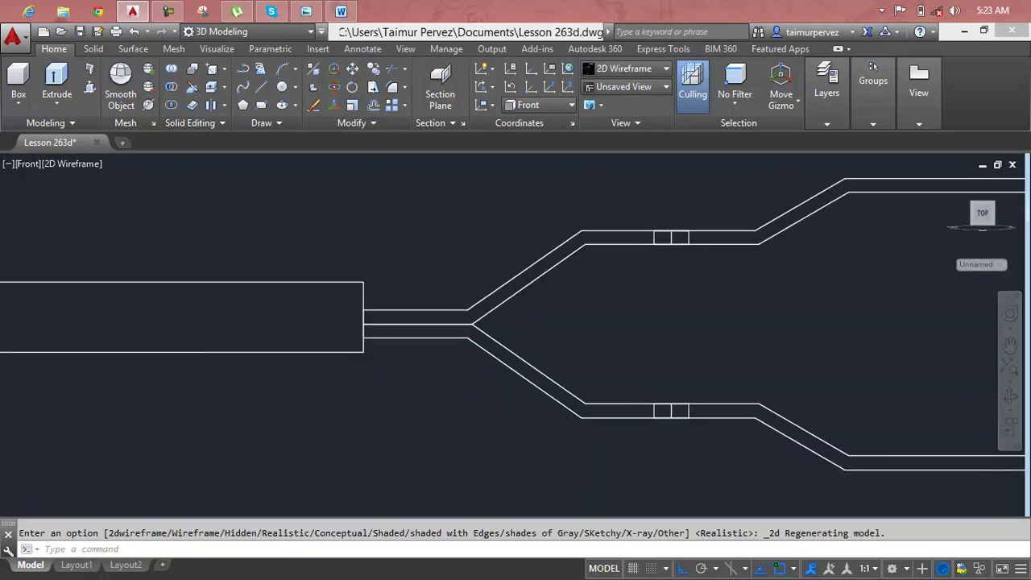
{"action": "scroll", "coordinate": [547, 384], "scroll_direction": "up", "scroll_amount": 2}
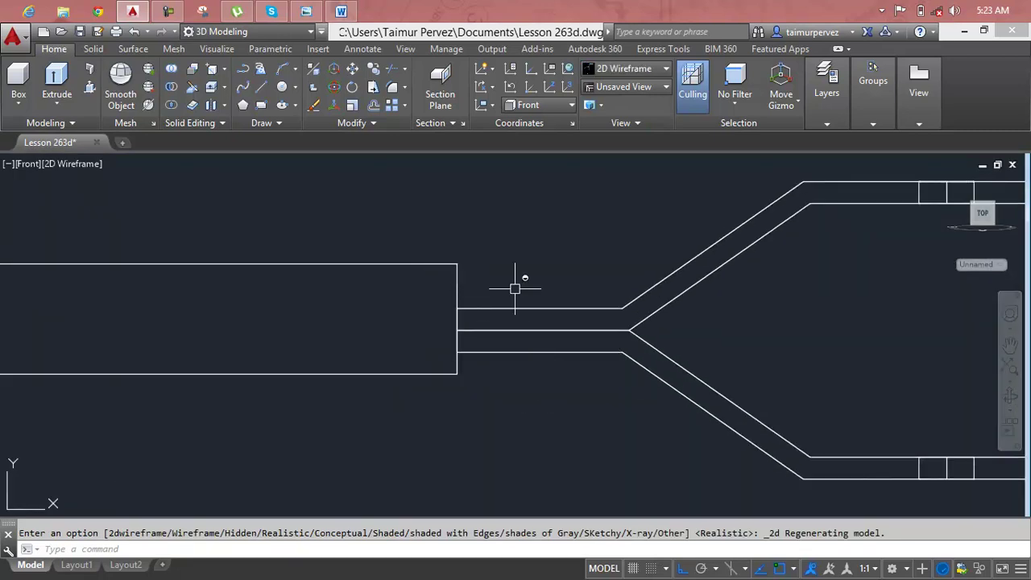
{"action": "key", "text": "Escape"}
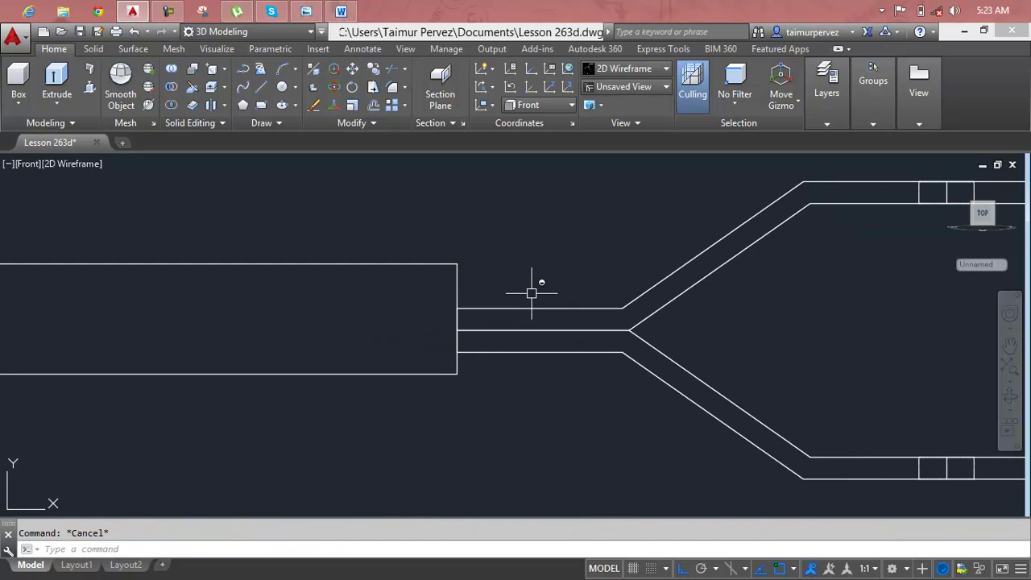
{"action": "type", "text": "m"}
Begin moving the grip bar from its right-edge midpoint, then cancel the move
{"action": "key", "text": "Return"}
{"action": "left_click", "coordinate": [456, 266]}
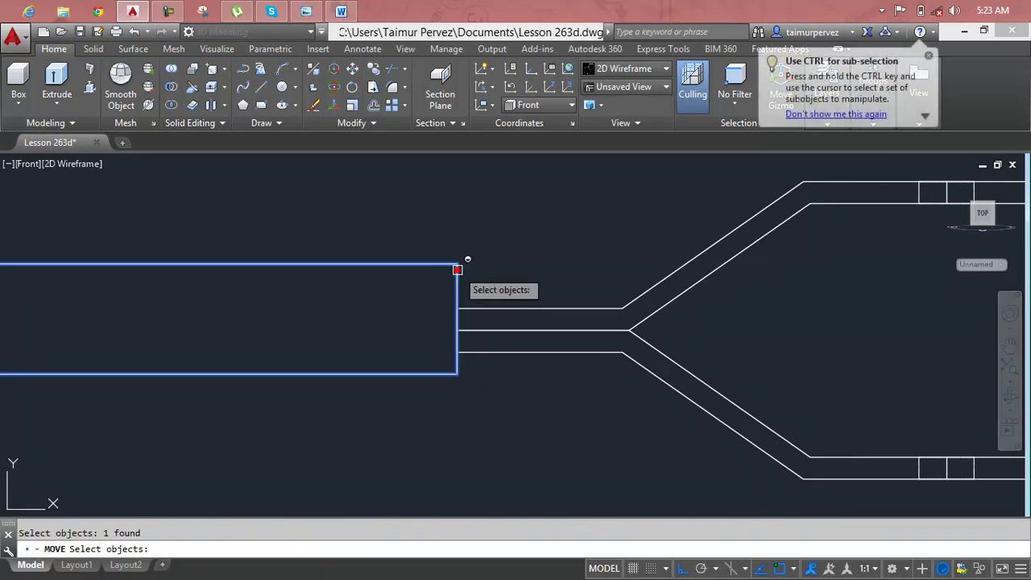
{"action": "key", "text": "Return"}
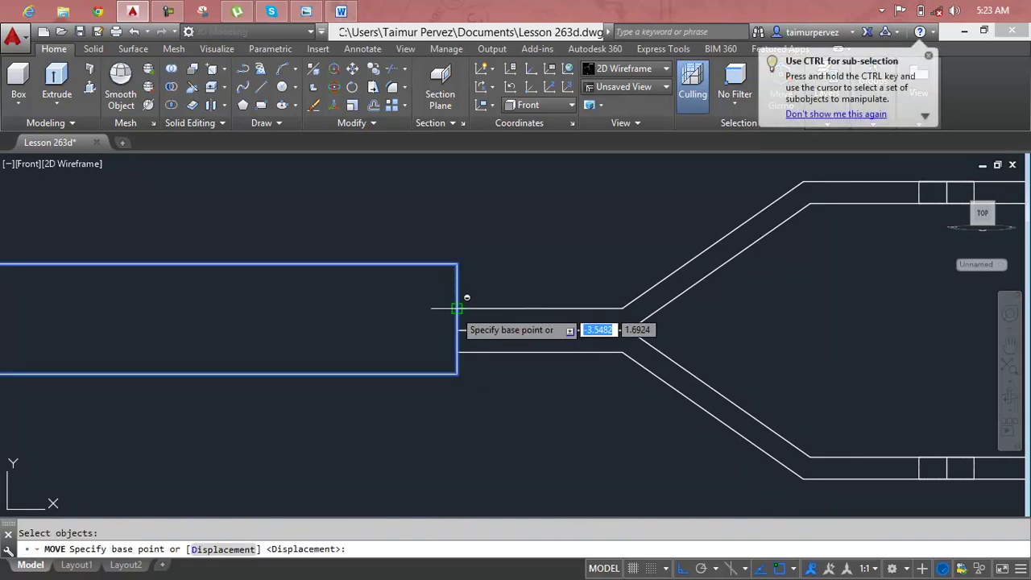
{"action": "left_click", "coordinate": [456, 319]}
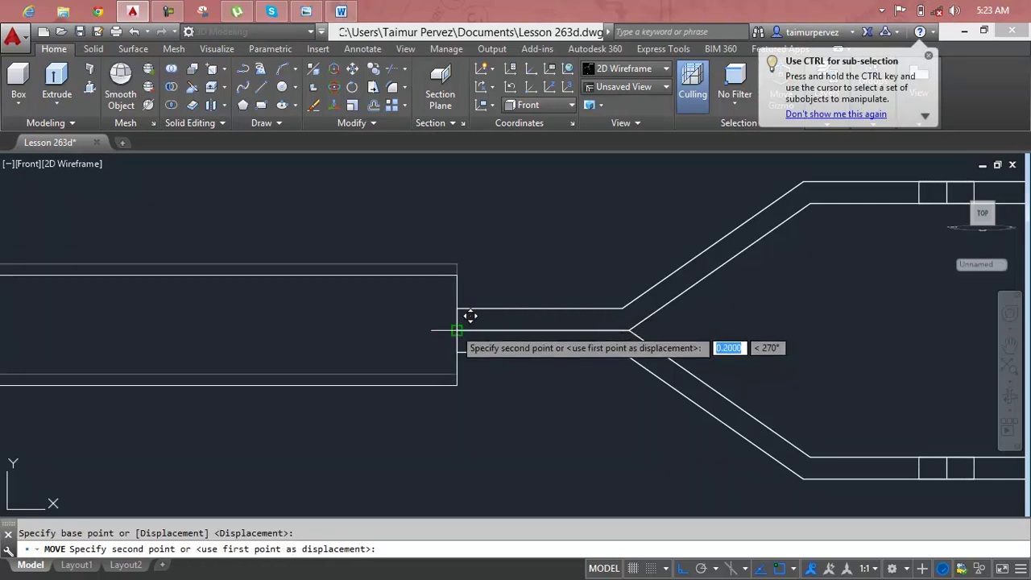
{"action": "key", "text": "Escape"}
{"action": "scroll", "coordinate": [552, 385], "scroll_direction": "down", "scroll_amount": 2}
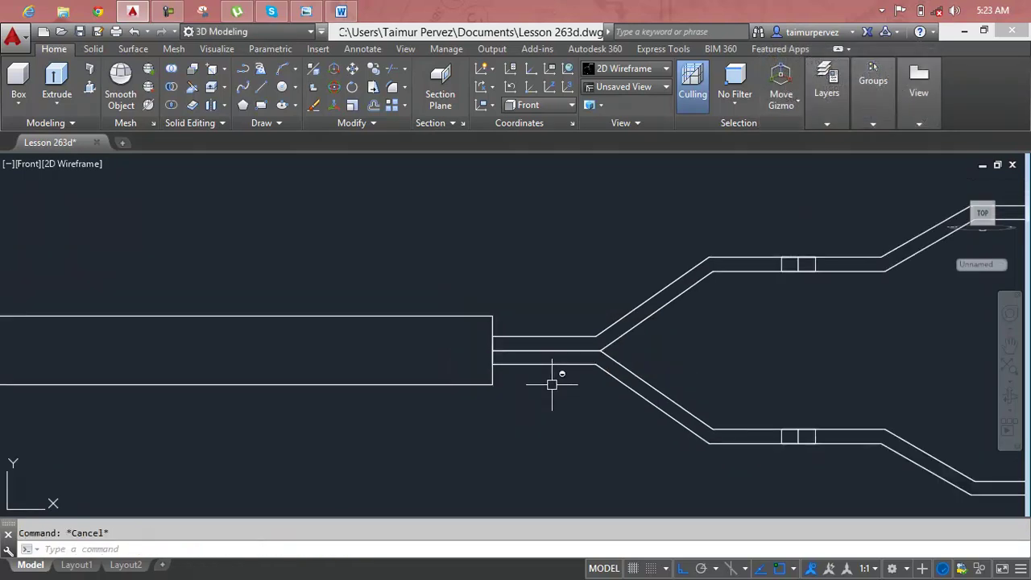
{"action": "scroll", "coordinate": [968, 164], "scroll_direction": "down", "scroll_amount": 2}
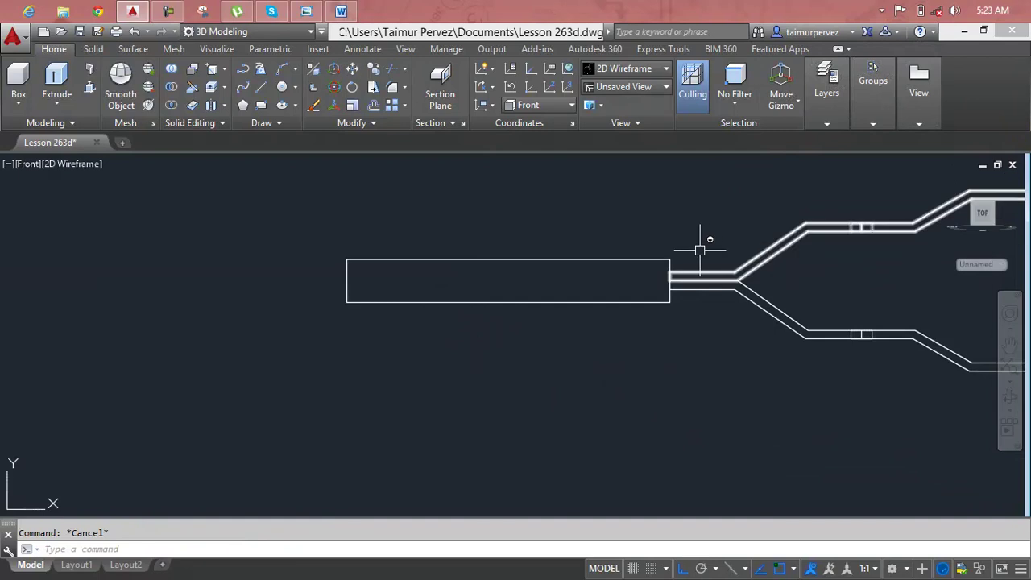
{"action": "scroll", "coordinate": [676, 257], "scroll_direction": "up", "scroll_amount": 4}
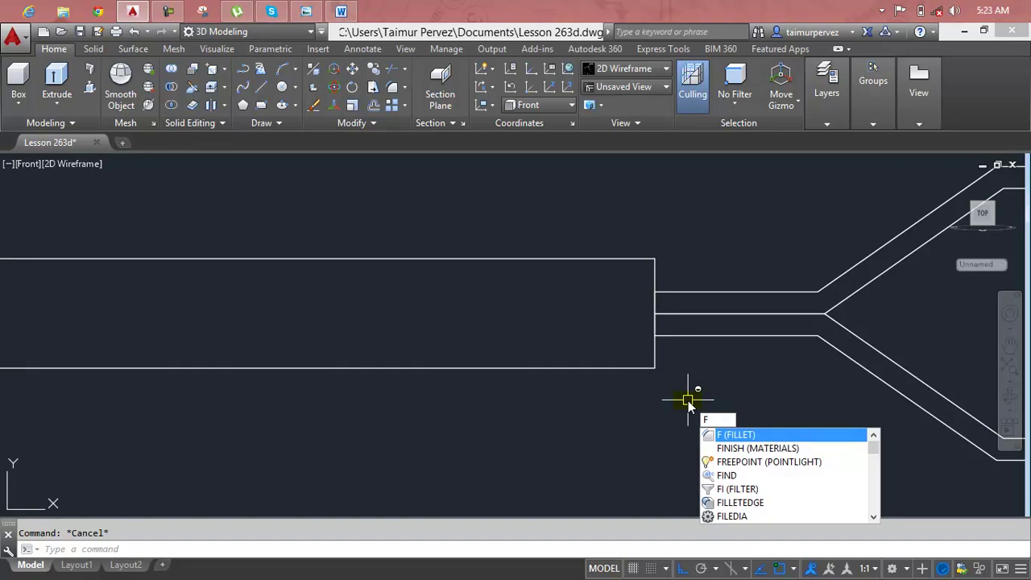
Set the fillet radius to 0.8 and leave the fillet command
{"action": "key", "text": "Return"}
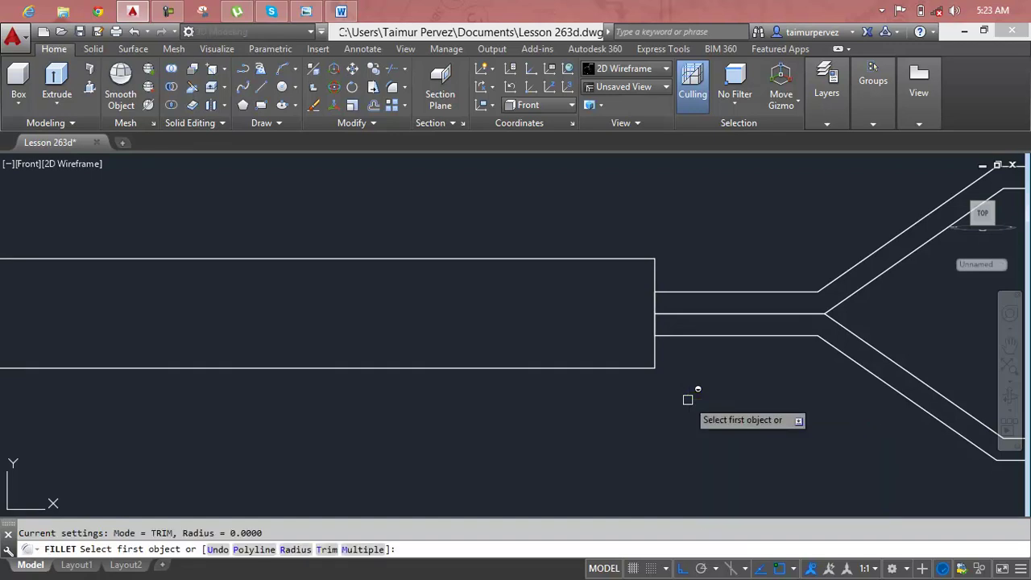
{"action": "type", "text": "r"}
{"action": "key", "text": "Return"}
{"action": "type", "text": "0.8"}
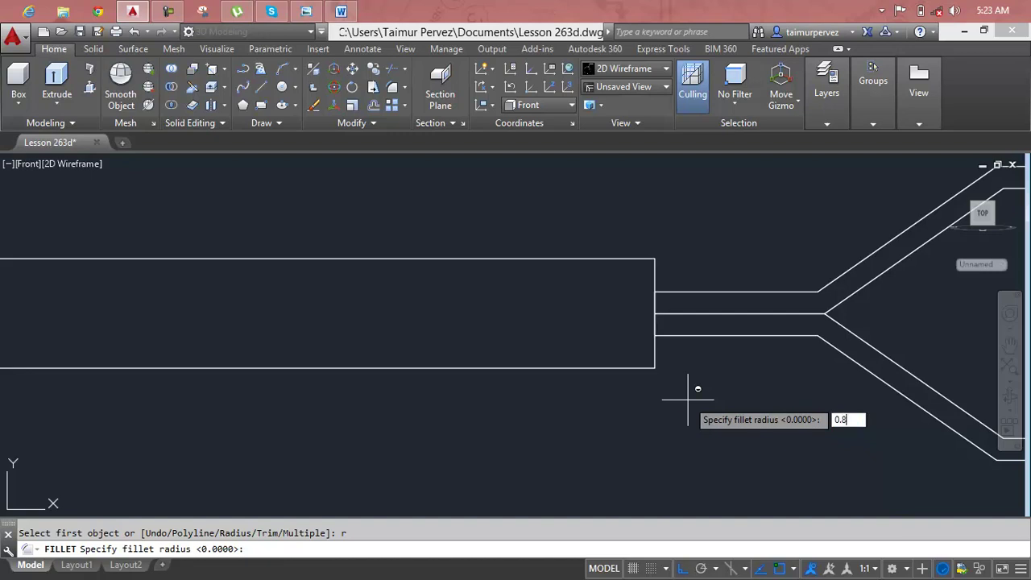
{"action": "key", "text": "Return"}
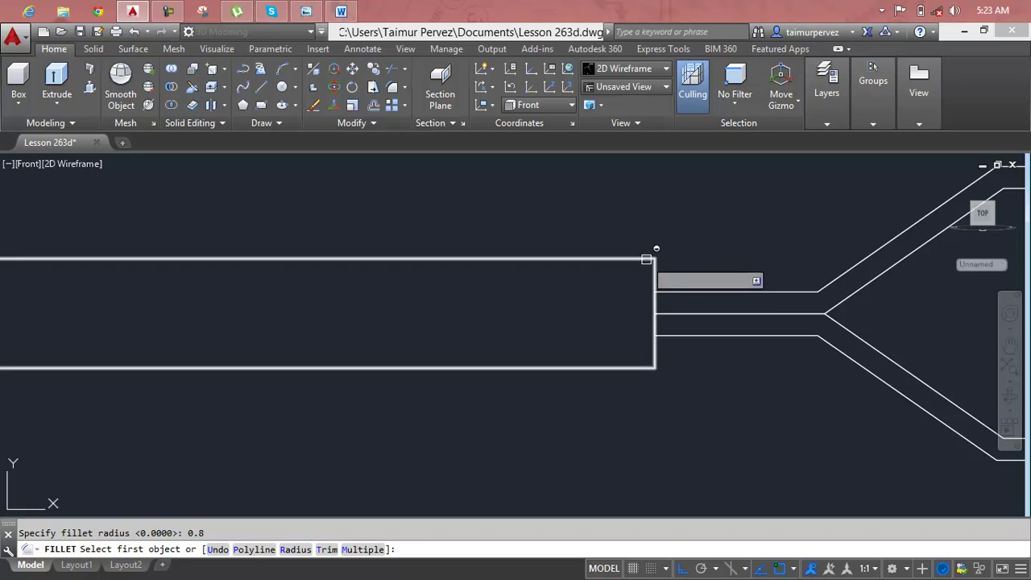
{"action": "key", "text": "Escape"}
{"action": "left_click", "coordinate": [31, 165]}
Go from the Top view to the isometric home view and orbit to a new angle
{"action": "left_click", "coordinate": [50, 201]}
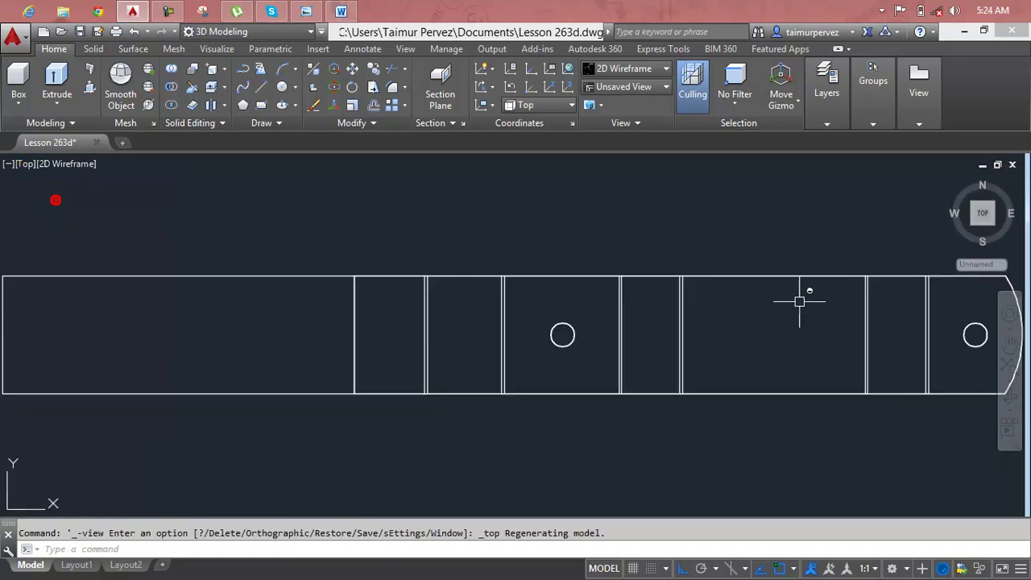
{"action": "left_click", "coordinate": [951, 184]}
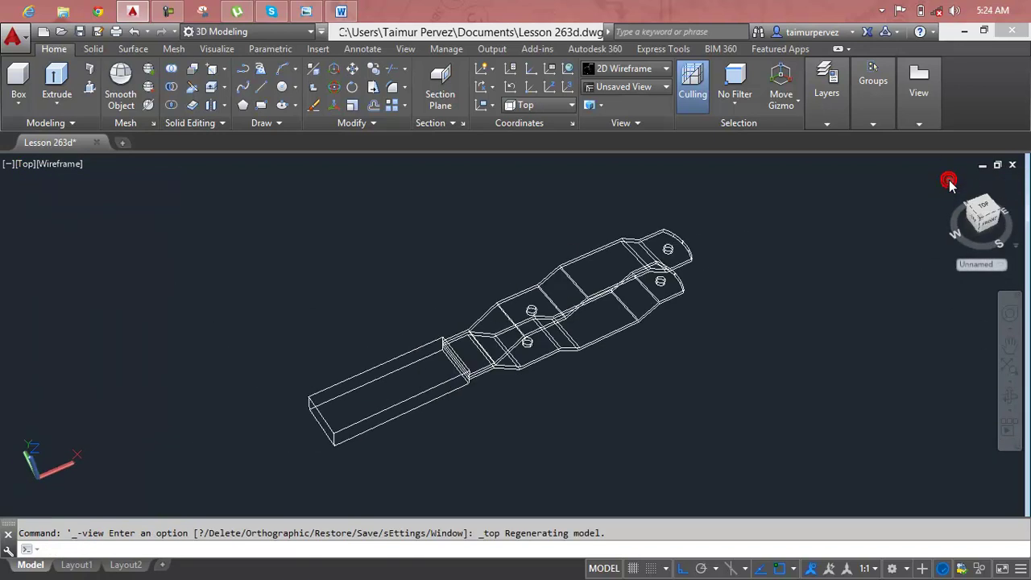
{"action": "scroll", "coordinate": [463, 359], "scroll_direction": "up", "scroll_amount": 5}
{"action": "scroll", "coordinate": [558, 384], "scroll_direction": "up", "scroll_amount": 3}
{"action": "key", "text": "Escape"}
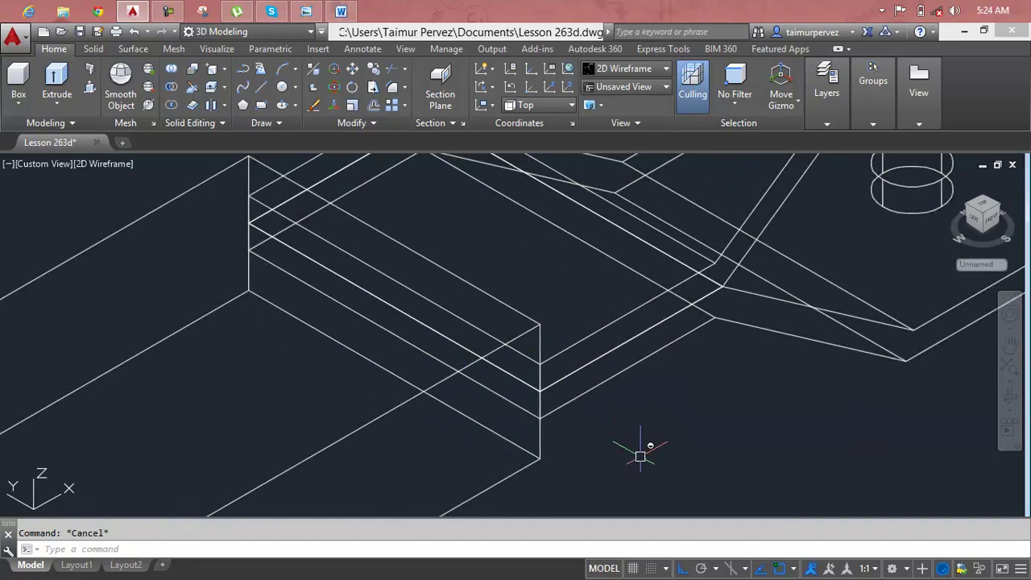
{"action": "mouse_move", "coordinate": [630, 428]}
{"action": "middle_mouse_down", "text": "shift"}
{"action": "mouse_move", "coordinate": [546, 425]}
{"action": "mouse_move", "coordinate": [570, 418]}
{"action": "middle_mouse_up", "text": "shift"}
{"action": "scroll", "coordinate": [569, 419], "scroll_direction": "down", "scroll_amount": 4}
{"action": "scroll", "coordinate": [429, 394], "scroll_direction": "down", "scroll_amount": 2}
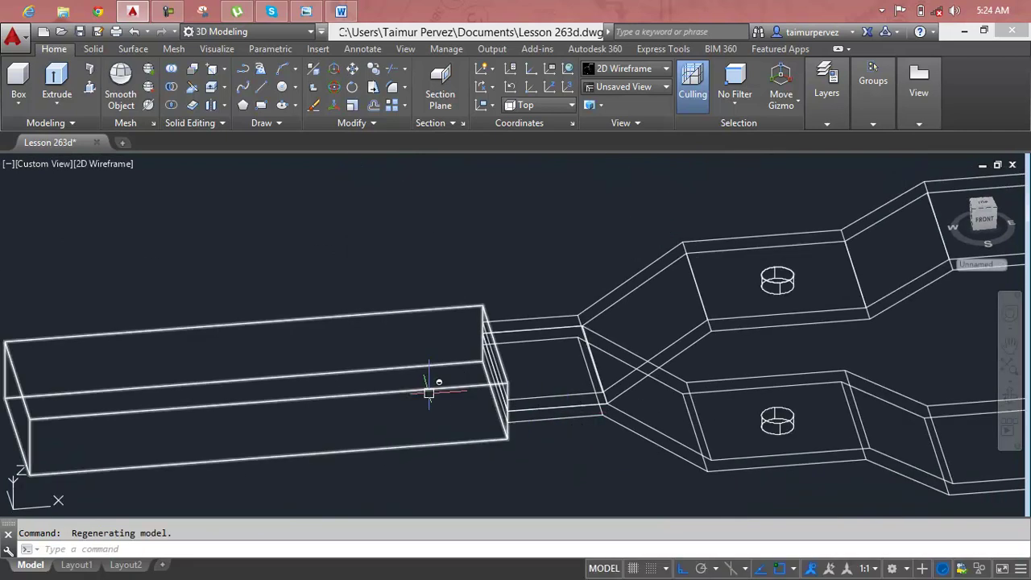
Zoom in close on the grip bar's end where it meets the strips
{"action": "left_click", "coordinate": [430, 394]}
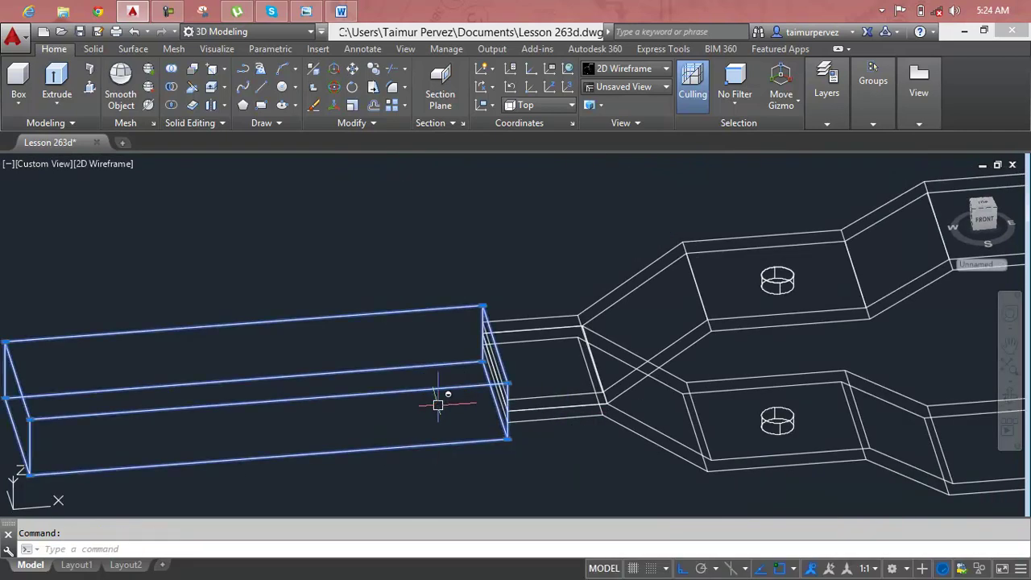
{"action": "scroll", "coordinate": [438, 405], "scroll_direction": "down", "scroll_amount": 2}
{"action": "scroll", "coordinate": [437, 404], "scroll_direction": "up", "scroll_amount": 2}
{"action": "key", "text": "Escape"}
{"action": "scroll", "coordinate": [528, 423], "scroll_direction": "up", "scroll_amount": 1}
{"action": "scroll", "coordinate": [531, 431], "scroll_direction": "down", "scroll_amount": 1}
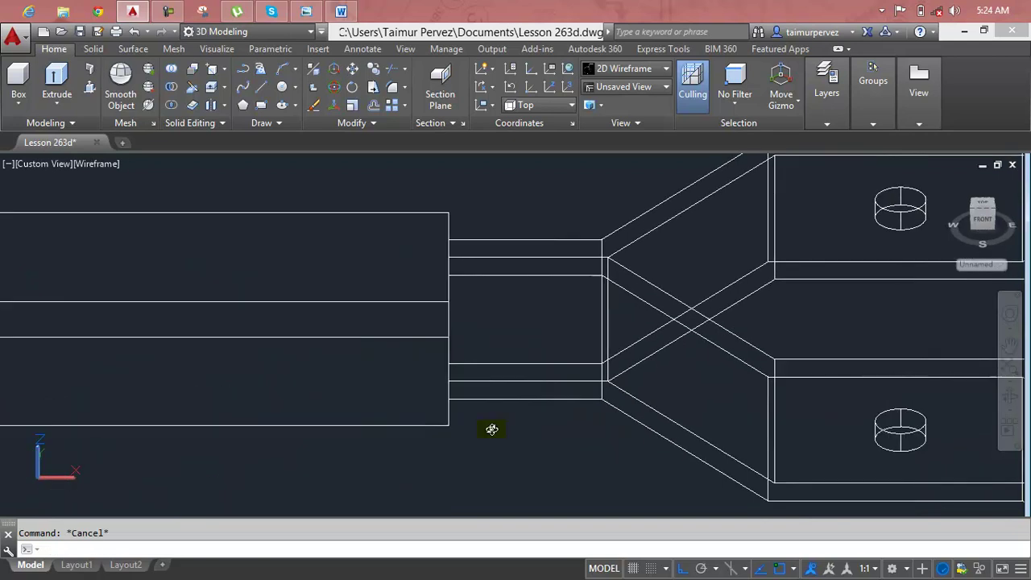
{"action": "right_click", "coordinate": [459, 431], "text": "shift"}
{"action": "key", "text": "Escape"}
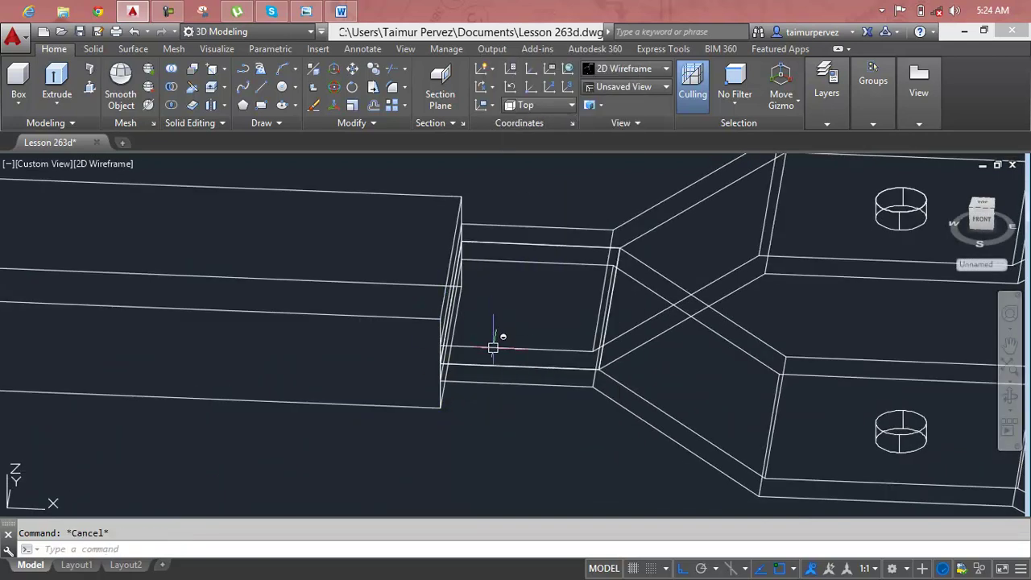
{"action": "scroll", "coordinate": [444, 317], "scroll_direction": "down", "scroll_amount": 4}
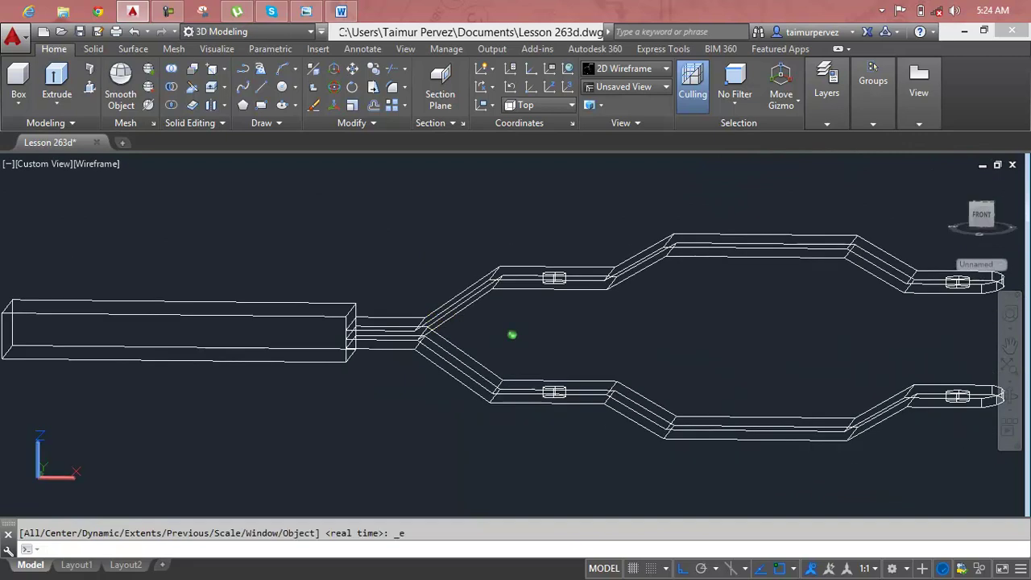
{"action": "scroll", "coordinate": [351, 326], "scroll_direction": "up", "scroll_amount": 5}
{"action": "key", "text": "Escape"}
{"action": "type", "text": "f"}
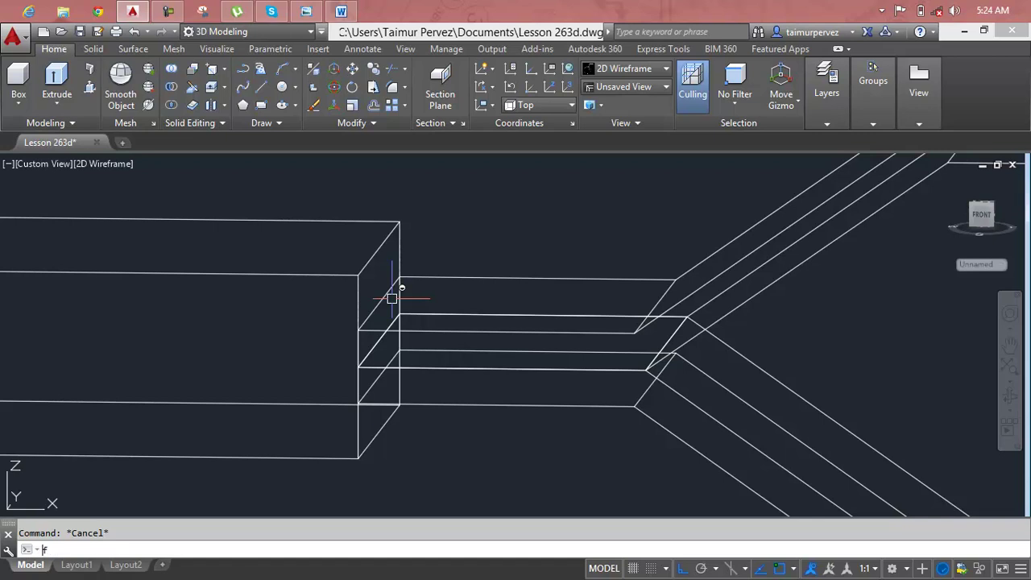
{"action": "key", "text": "Return"}
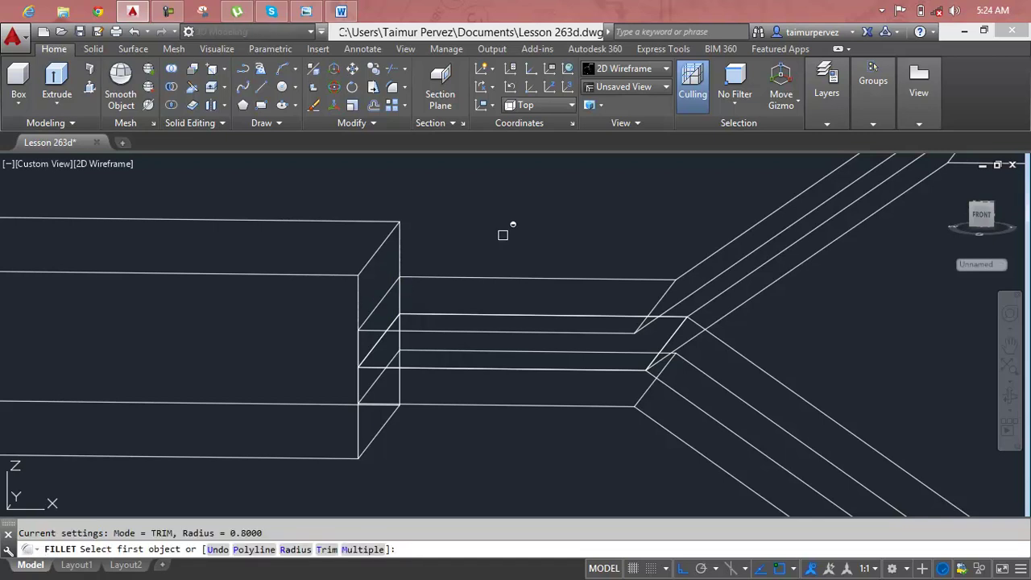
{"action": "type", "text": "r"}
Set the fillet radius to 0.4
{"action": "key", "text": "Return"}
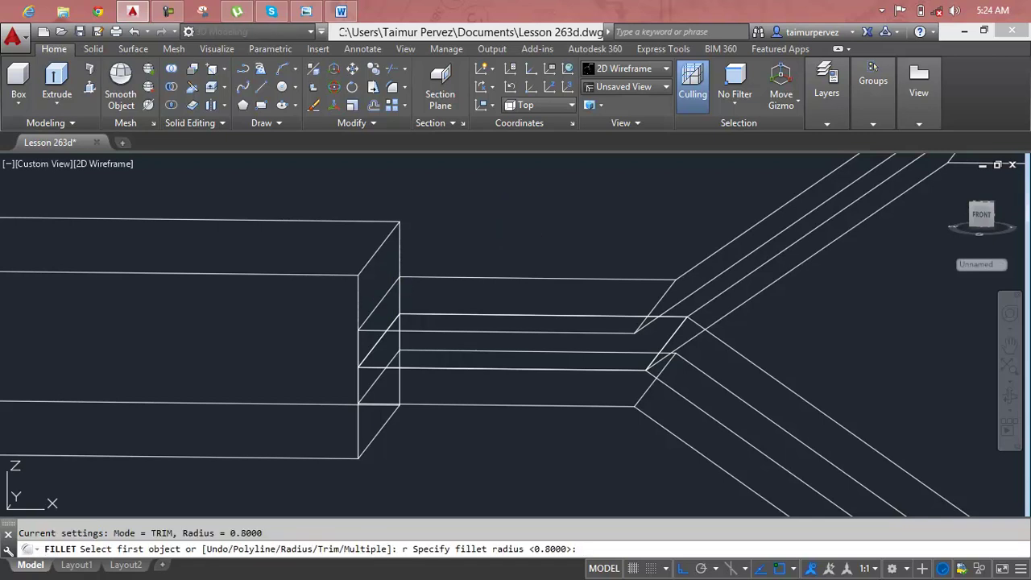
{"action": "key", "text": "Escape"}
{"action": "key", "text": "Return"}
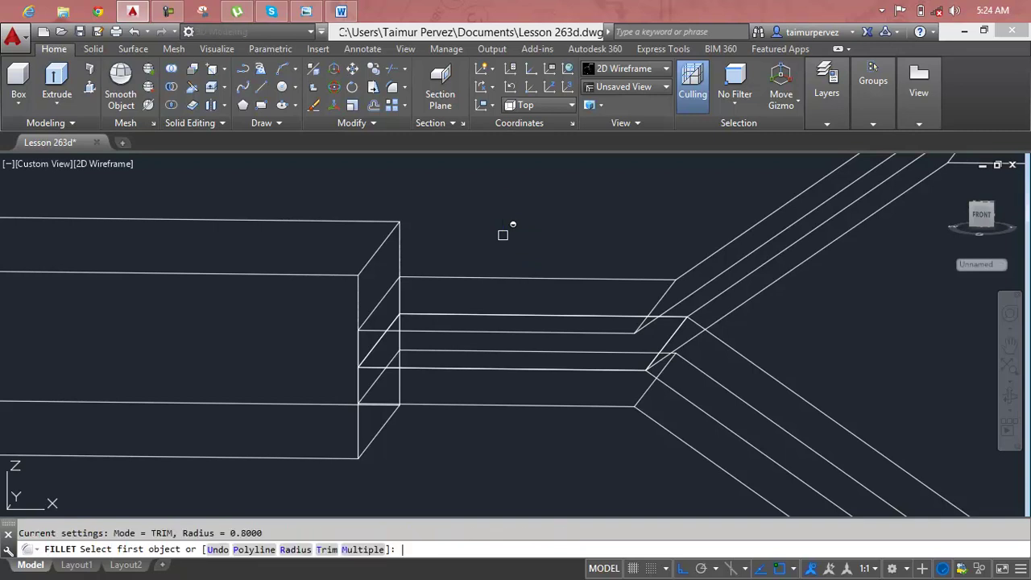
{"action": "type", "text": "r"}
{"action": "key", "text": "Return"}
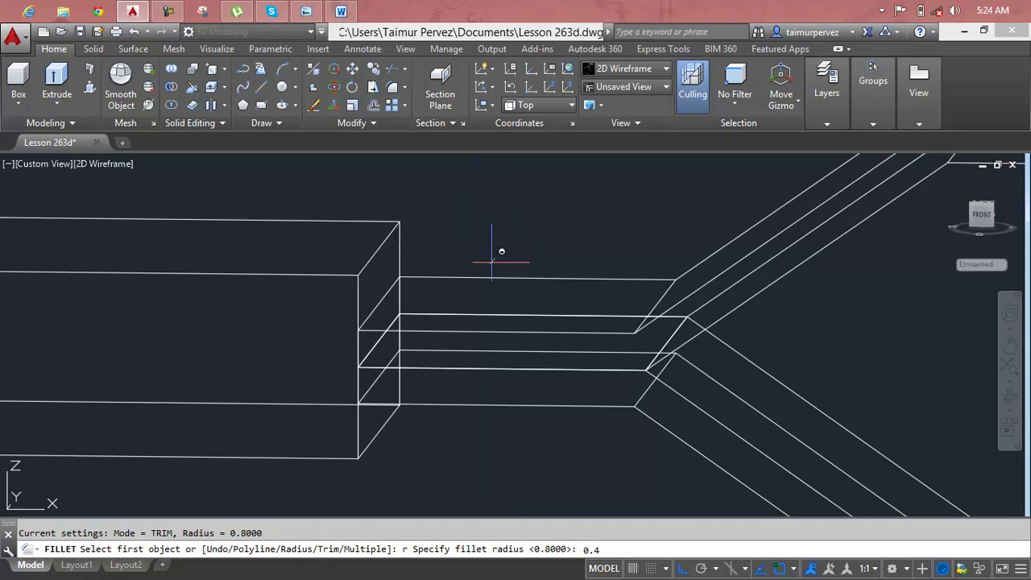
{"action": "key", "text": "Return"}
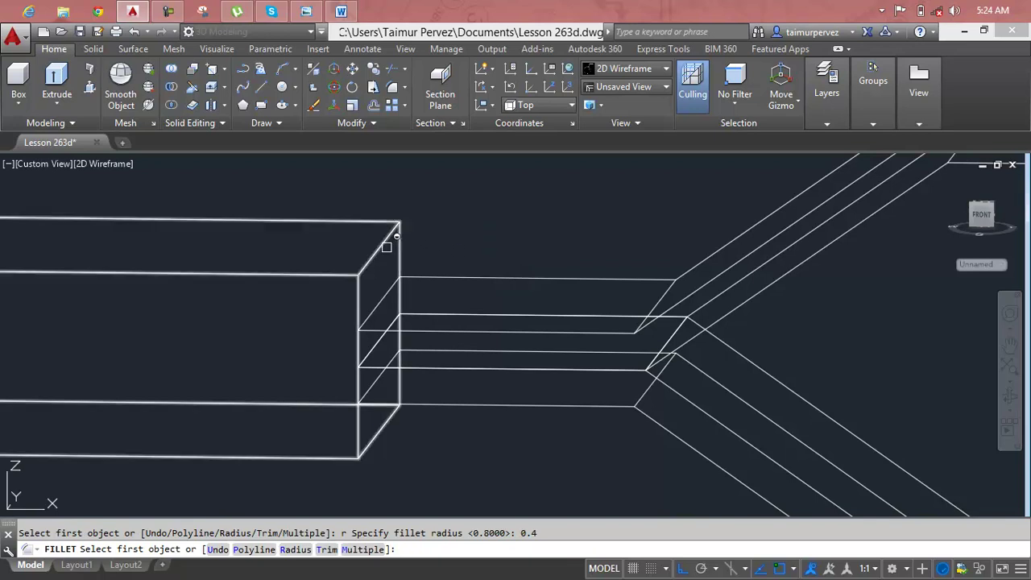
Fillet the bar end's upper and lower edges, then view the whole handle
{"action": "left_click", "coordinate": [379, 249]}
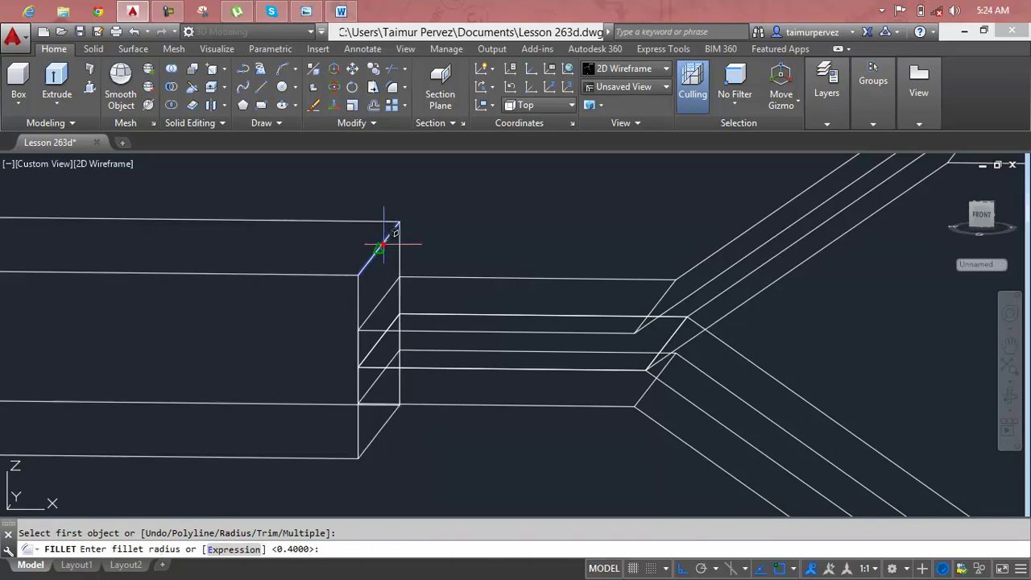
{"action": "key", "text": "Return"}
{"action": "left_click", "coordinate": [383, 431]}
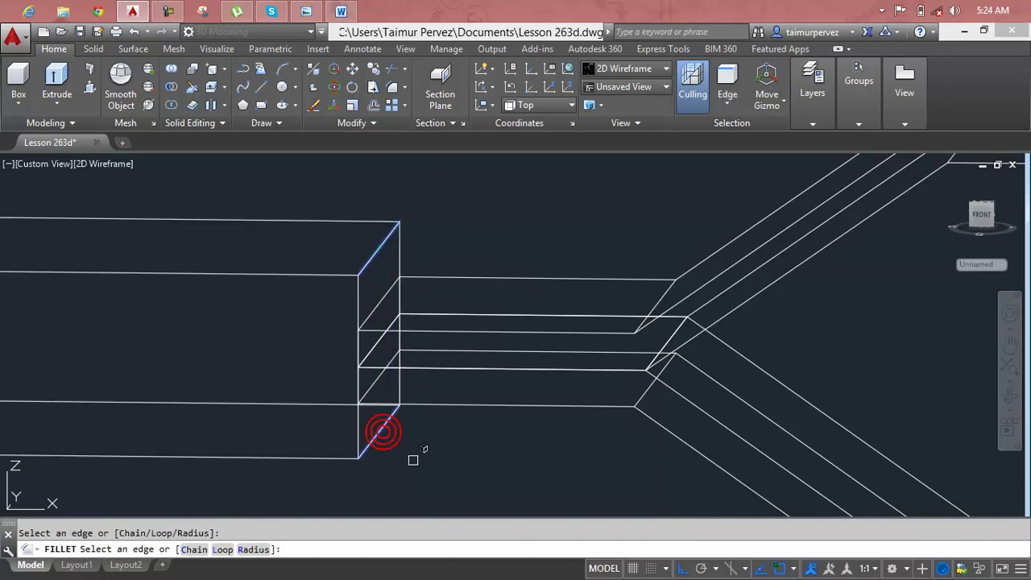
{"action": "key", "text": "Return"}
{"action": "scroll", "coordinate": [327, 369], "scroll_direction": "down", "scroll_amount": 2}
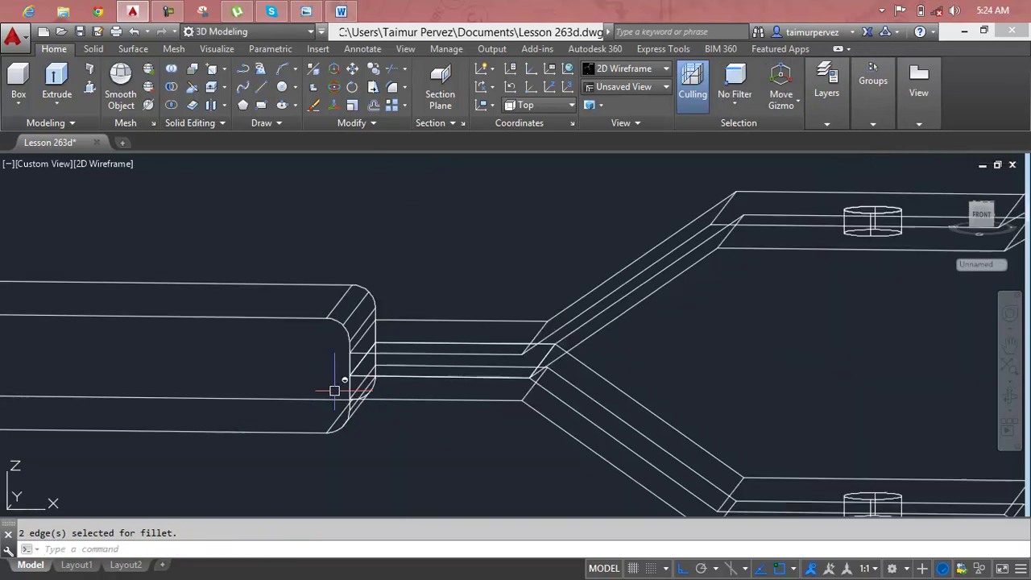
{"action": "scroll", "coordinate": [336, 387], "scroll_direction": "down", "scroll_amount": 2}
{"action": "scroll", "coordinate": [212, 394], "scroll_direction": "down", "scroll_amount": 5}
{"action": "mouse_move", "coordinate": [223, 379]}
{"action": "middle_mouse_down"}
{"action": "mouse_move", "coordinate": [626, 428]}
{"action": "mouse_move", "coordinate": [575, 375]}
{"action": "middle_mouse_up"}
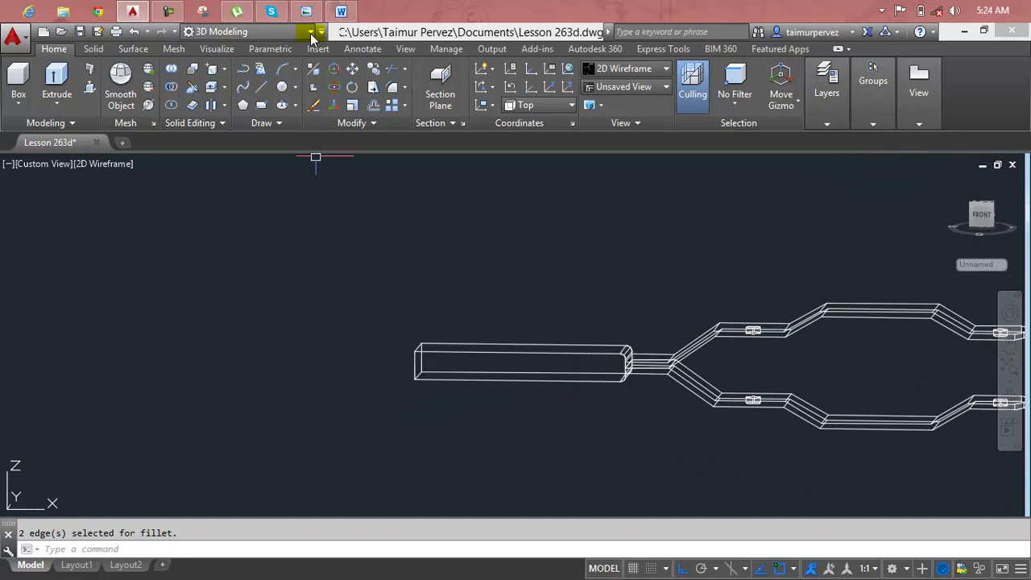
Check the Lesson 125 reference render, then return to the AutoCAD drawing
{"action": "left_click", "coordinate": [309, 12]}
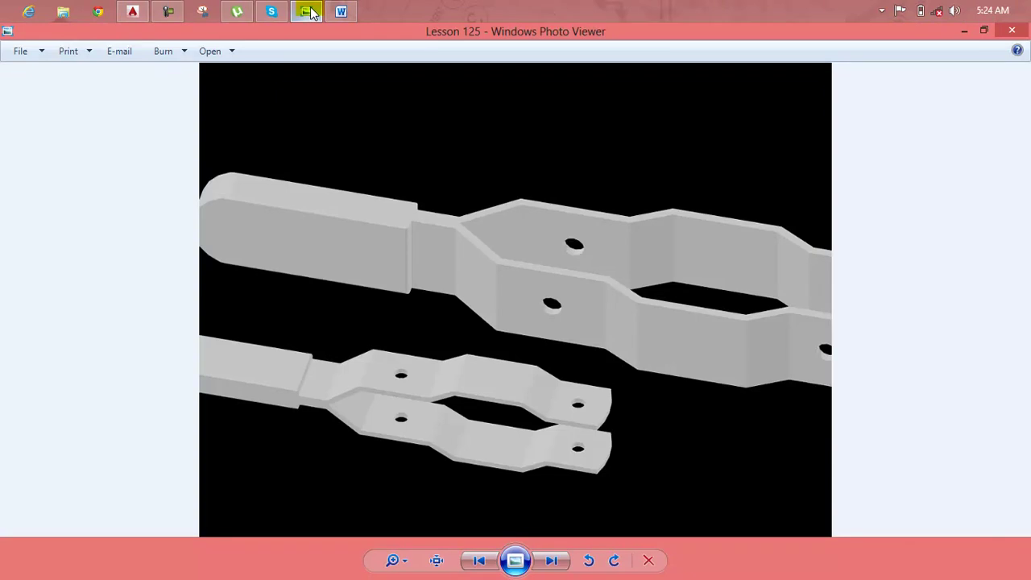
{"action": "left_click", "coordinate": [311, 14]}
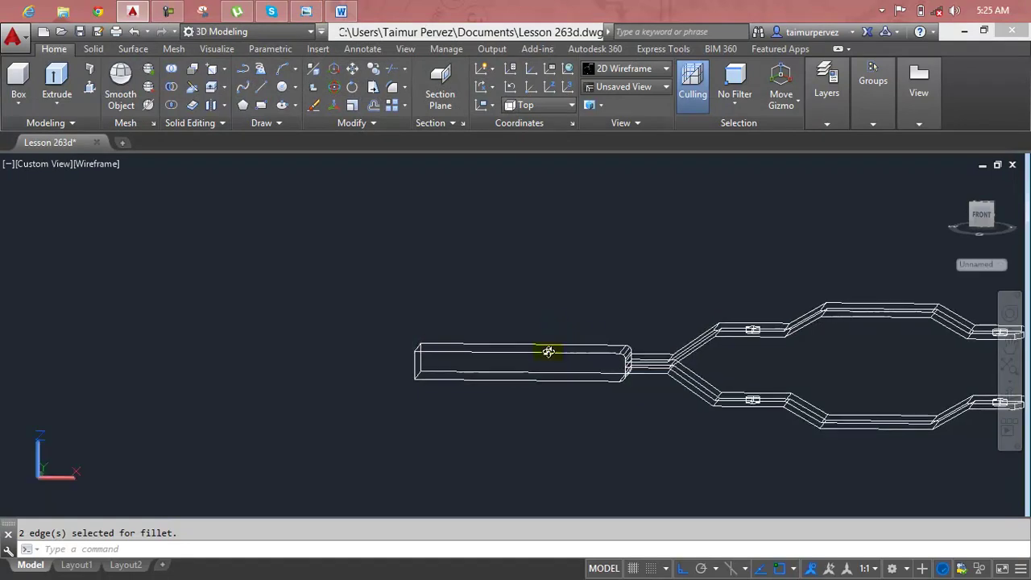
From a top-down view, copy the grip bar's end edge slightly inward along the bar
{"action": "middle_click_drag", "start_coordinate": [548, 352], "coordinate": [534, 444], "text": "shift"}
{"action": "scroll", "coordinate": [442, 264], "scroll_direction": "up", "scroll_amount": 3}
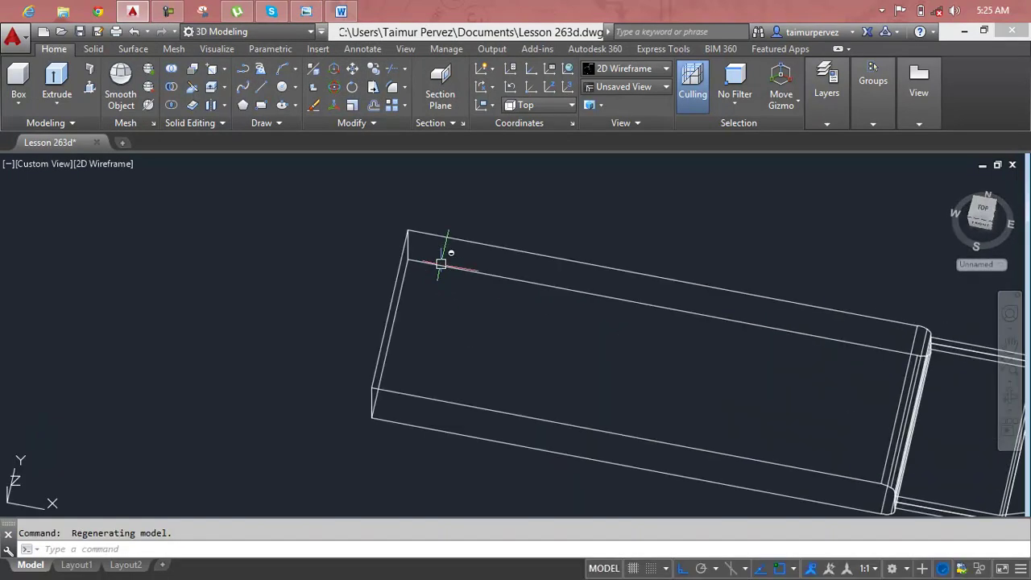
{"action": "scroll", "coordinate": [441, 263], "scroll_direction": "up", "scroll_amount": 2}
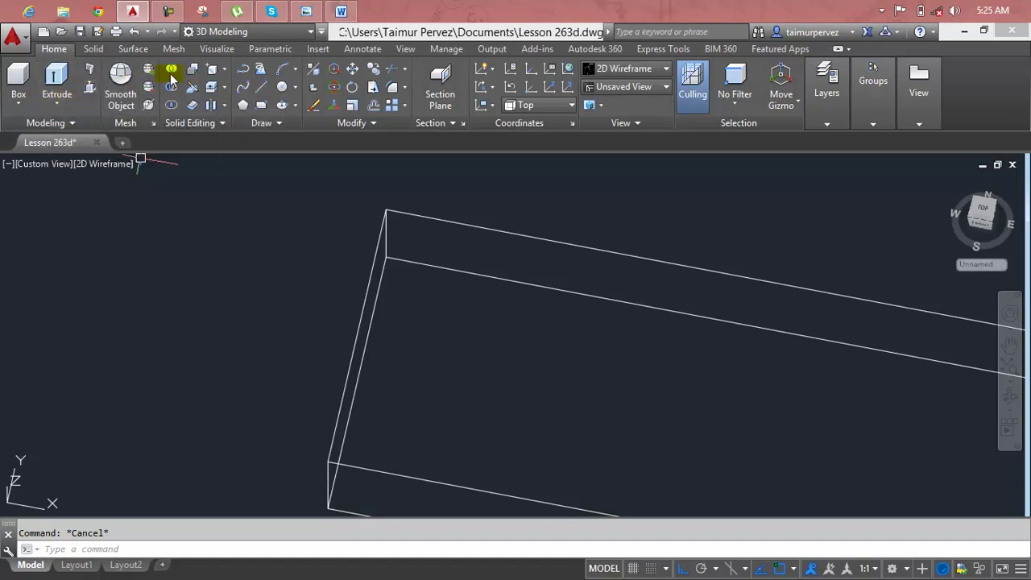
{"action": "left_click", "coordinate": [224, 69]}
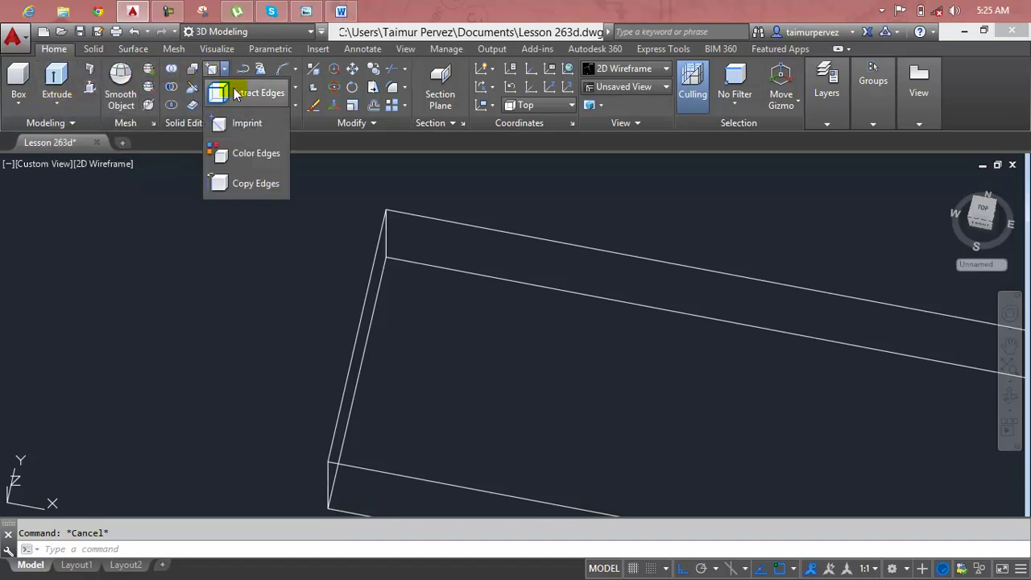
{"action": "left_click", "coordinate": [246, 184]}
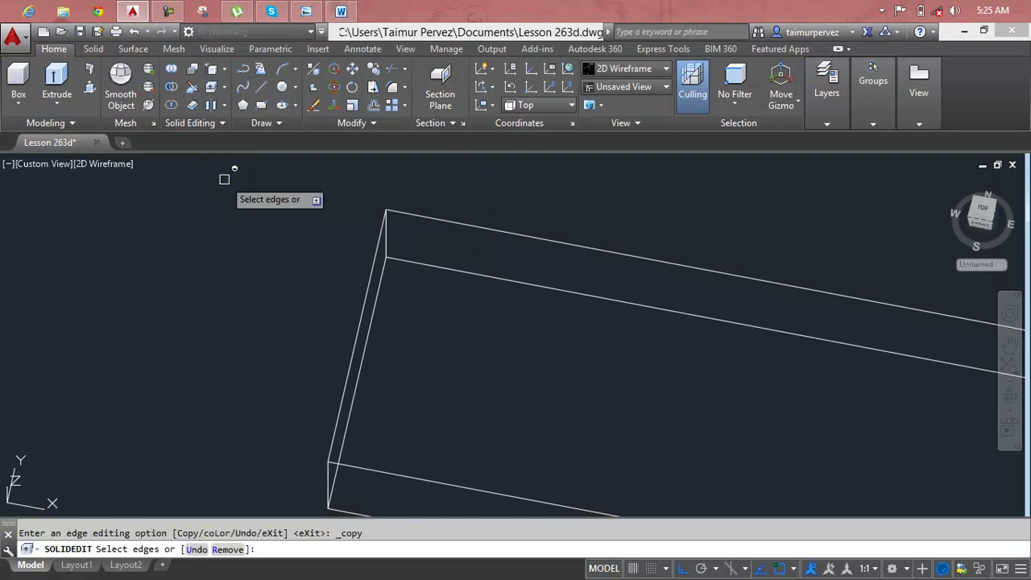
{"action": "left_click", "coordinate": [363, 311]}
{"action": "key", "text": "Return"}
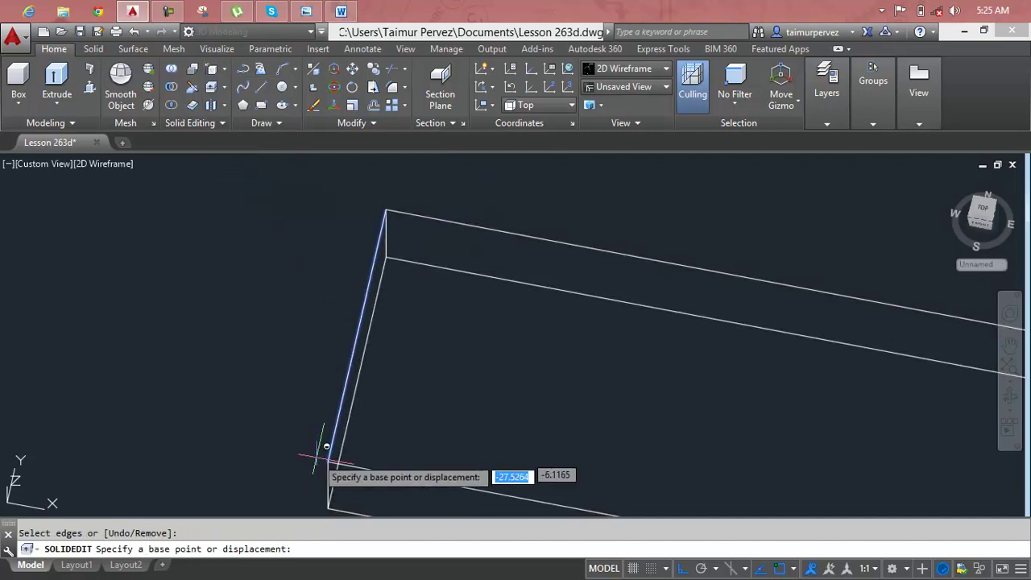
{"action": "left_click", "coordinate": [331, 461]}
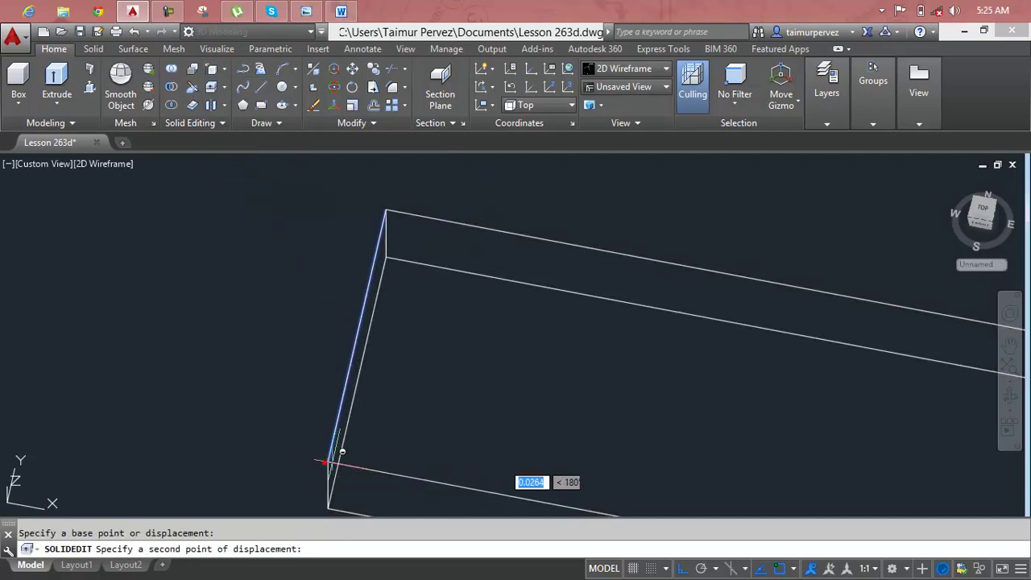
{"action": "left_click", "coordinate": [392, 470]}
{"action": "key", "text": "Return"}
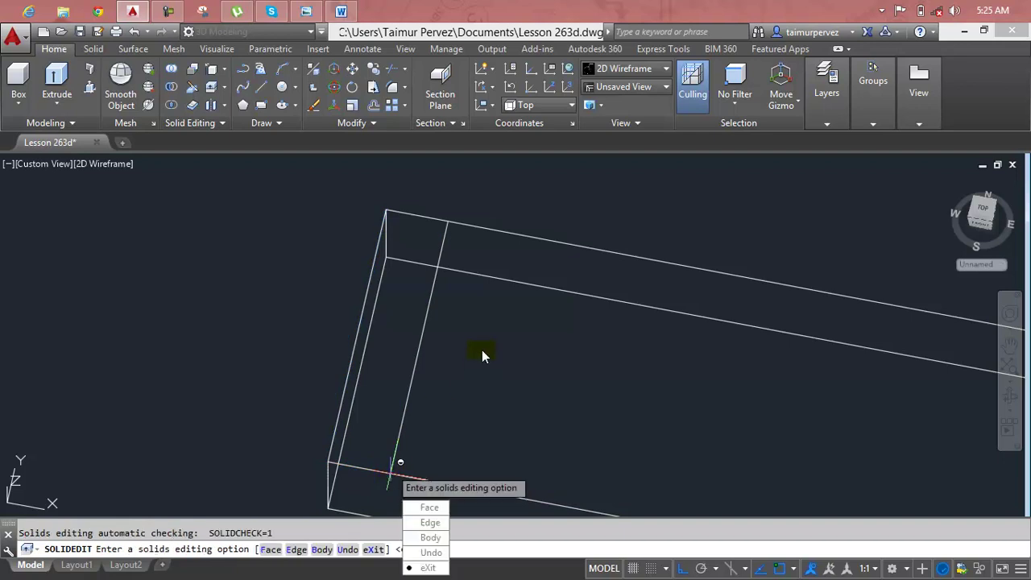
{"action": "key", "text": "Return"}
{"action": "key", "text": "Escape"}
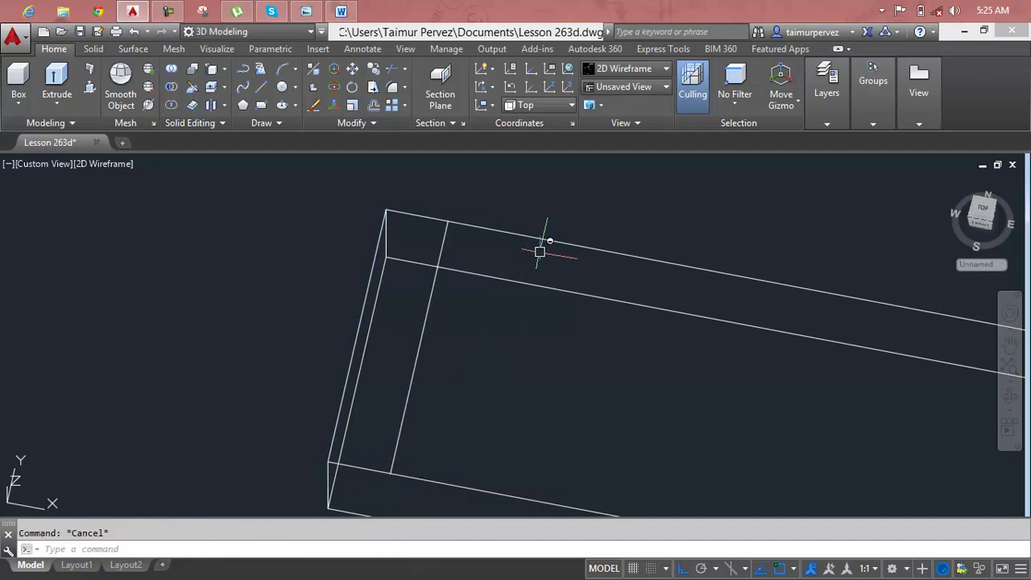
Draw a three-point arc across the bar end between the guide line's ends
{"action": "type", "text": "Ar"}
{"action": "key", "text": "Return"}
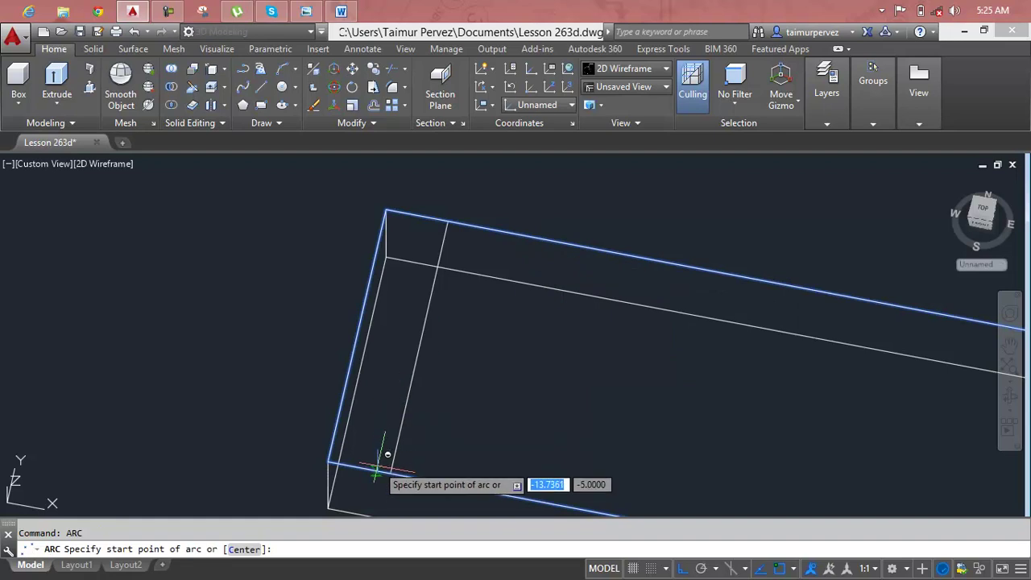
{"action": "left_click", "coordinate": [390, 473]}
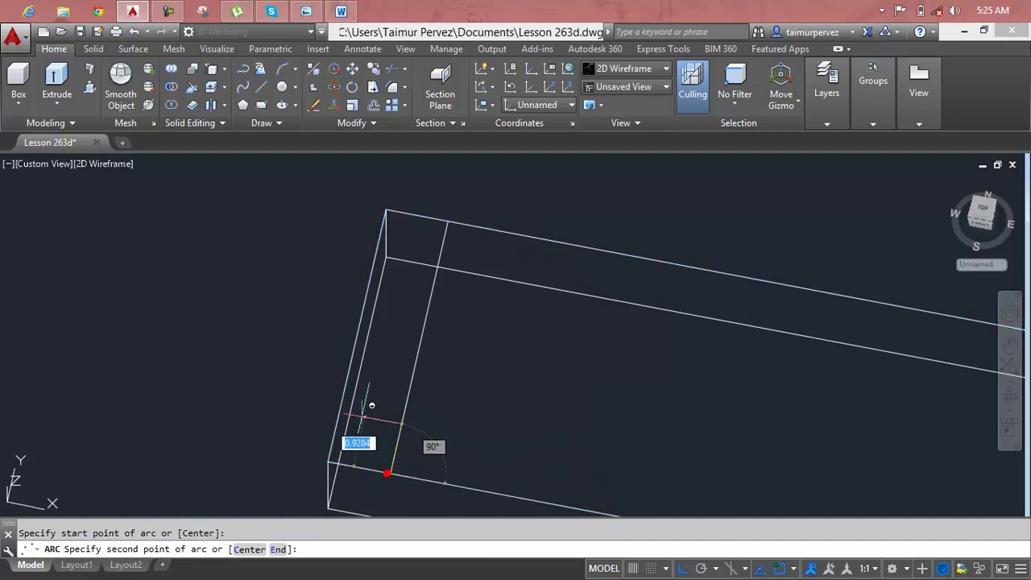
{"action": "left_click", "coordinate": [357, 336]}
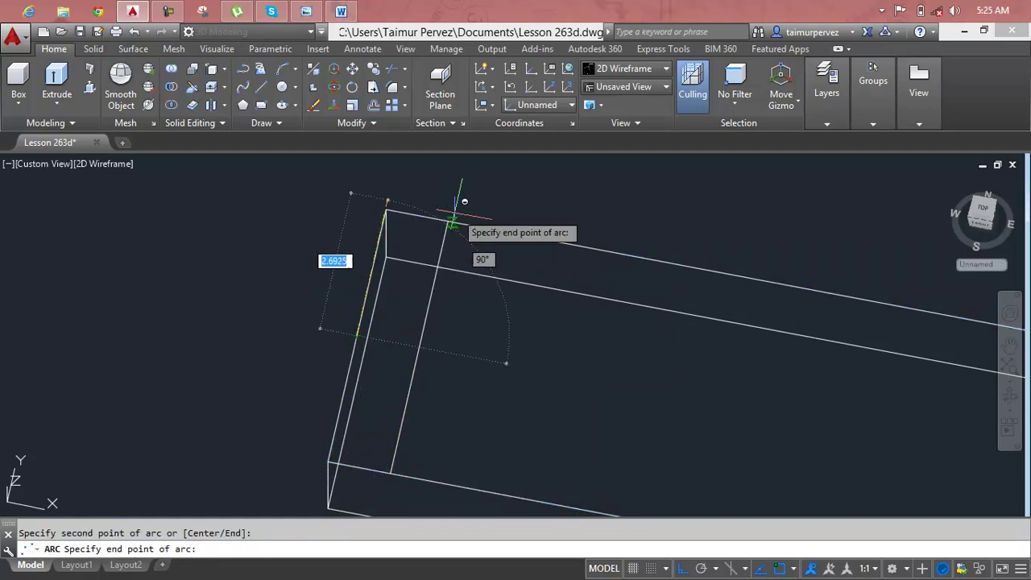
{"action": "left_click", "coordinate": [448, 221]}
{"action": "key", "text": "Escape"}
Delete the straight guide line
{"action": "left_click", "coordinate": [432, 303]}
{"action": "key", "text": "Delete"}
{"action": "scroll", "coordinate": [81, 157], "scroll_direction": "down", "scroll_amount": 3}
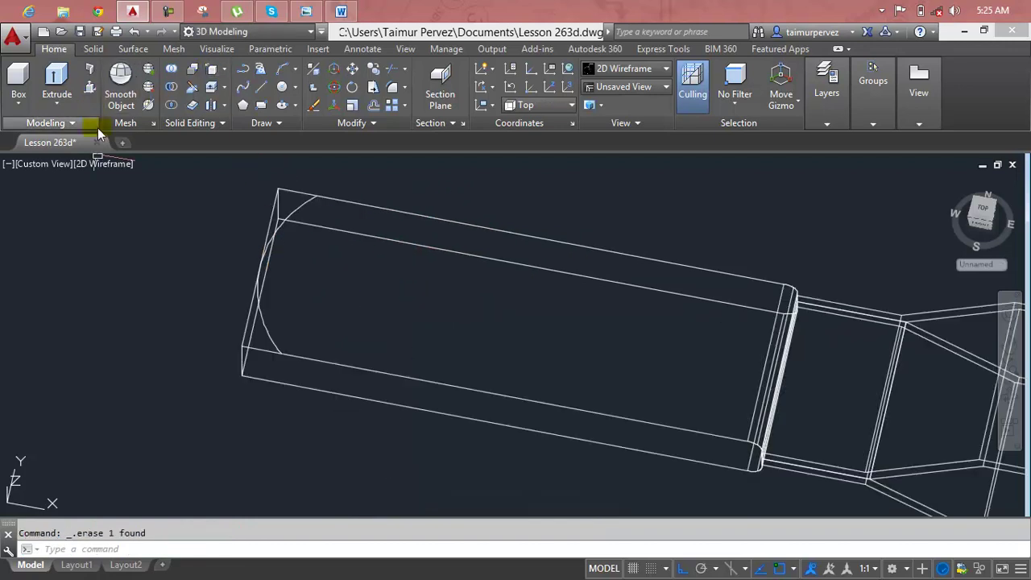
Imprint the end arc onto the grip bar solid, deleting the source arc
{"action": "left_click", "coordinate": [227, 71]}
{"action": "left_click", "coordinate": [240, 121]}
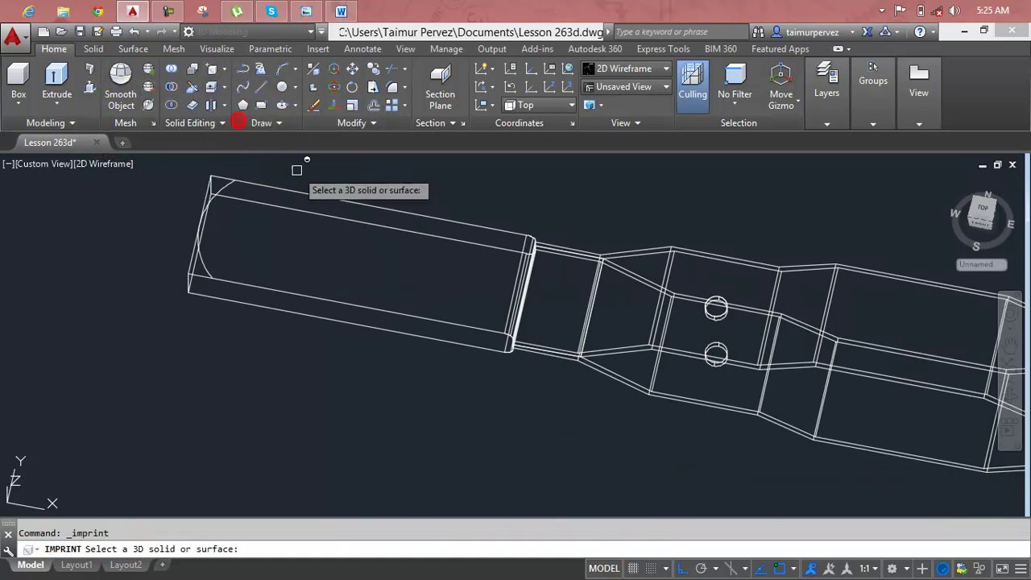
{"action": "left_click", "coordinate": [359, 208]}
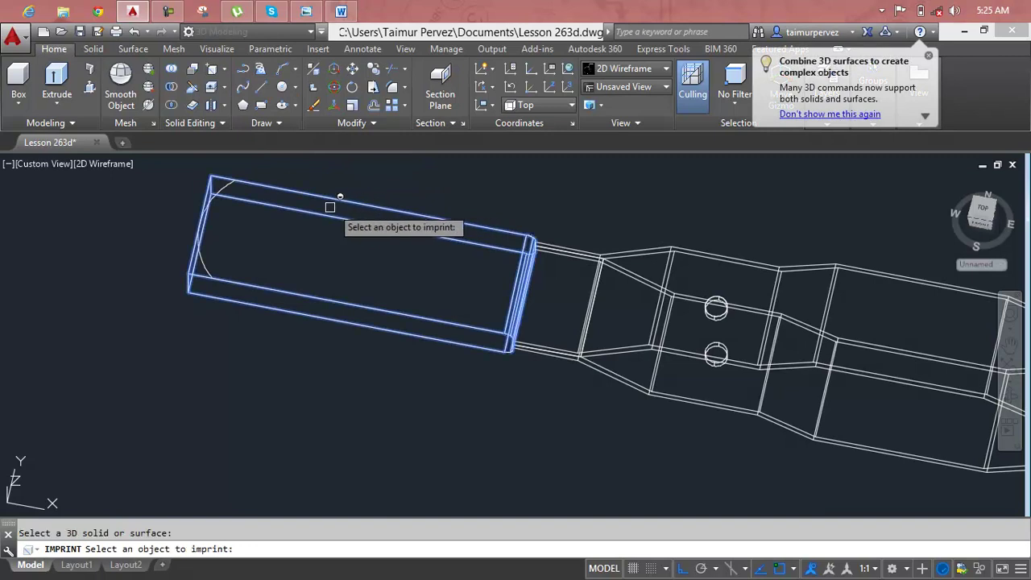
{"action": "key", "text": "Return"}
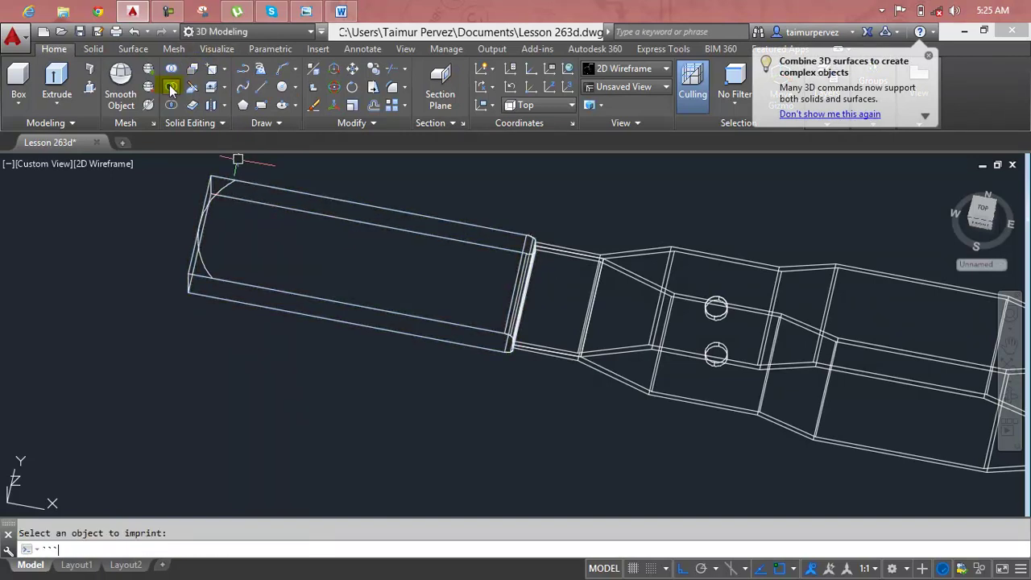
{"action": "left_click", "coordinate": [210, 69]}
{"action": "left_click", "coordinate": [306, 186]}
{"action": "left_click", "coordinate": [224, 184]}
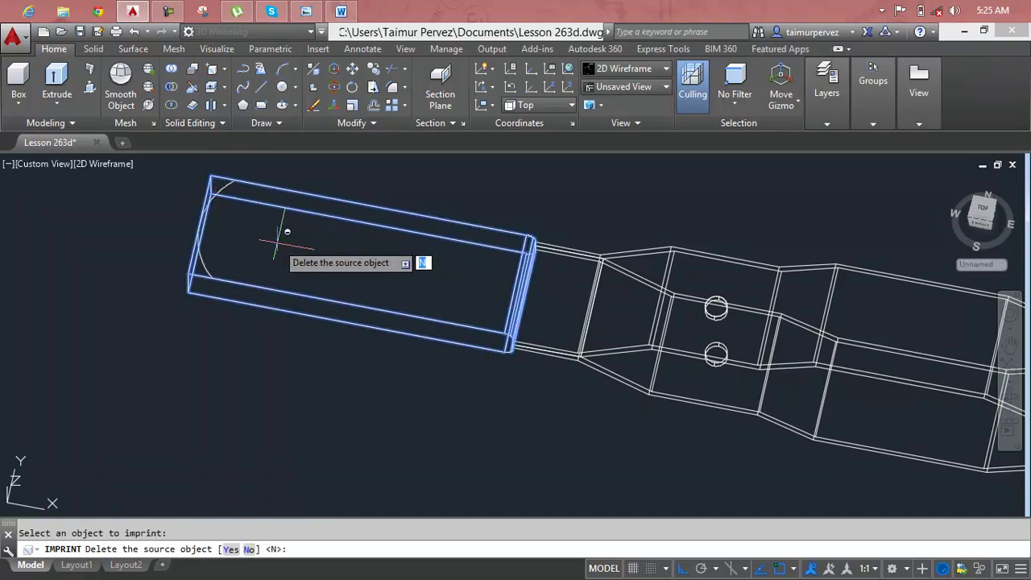
{"action": "key", "text": "Return"}
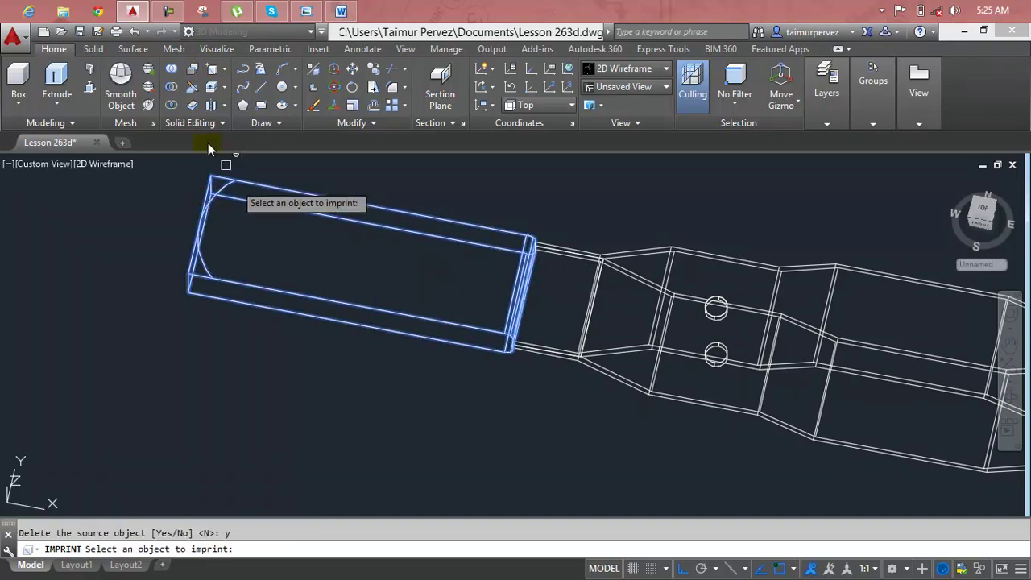
{"action": "key", "text": "Escape"}
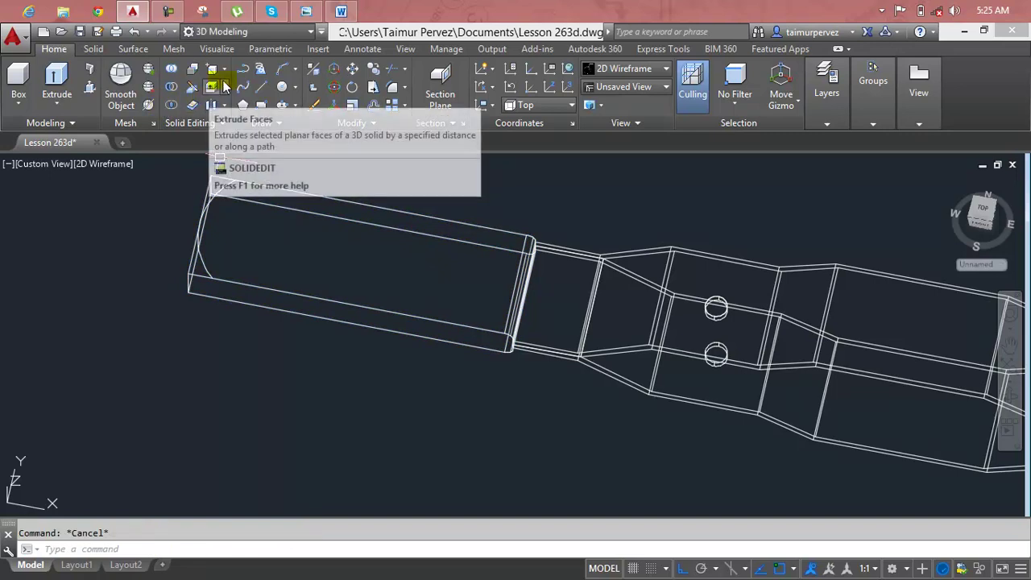
Press-pull the first corner region outside the arc out of the bar
{"action": "left_click", "coordinate": [90, 88]}
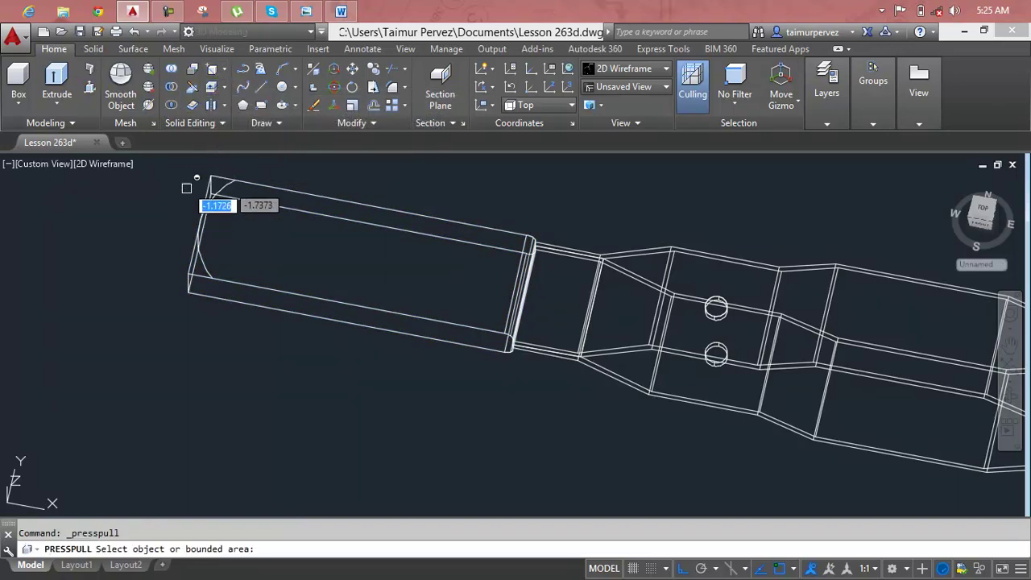
{"action": "left_click", "coordinate": [192, 268]}
{"action": "key", "text": "Escape"}
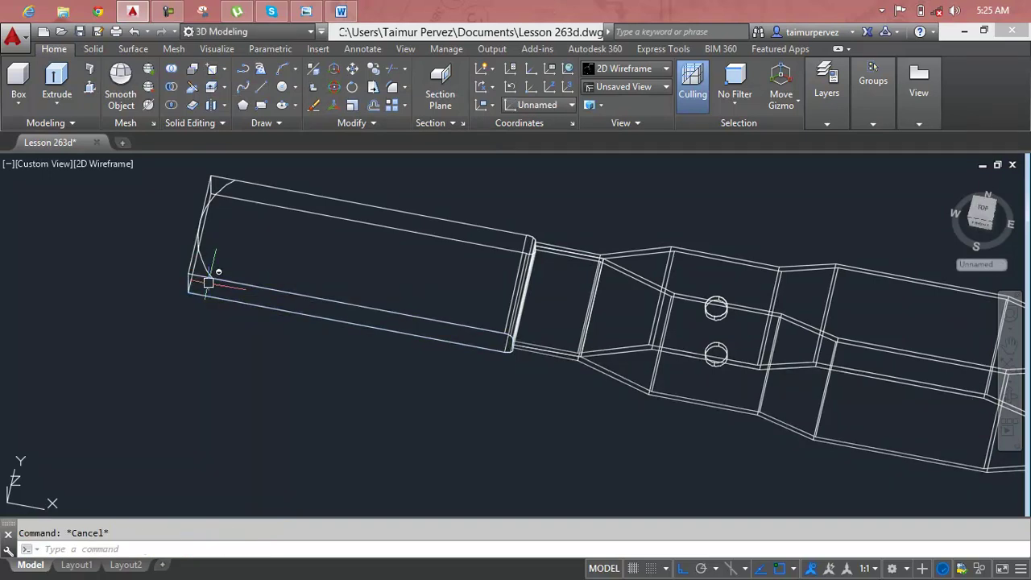
{"action": "scroll", "coordinate": [208, 274], "scroll_direction": "down", "scroll_amount": 4}
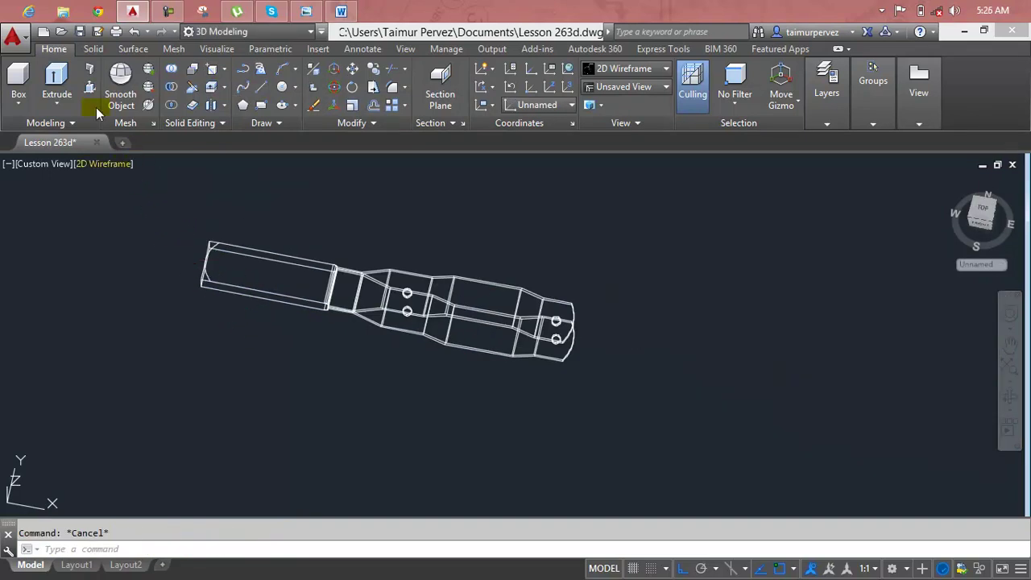
{"action": "key", "text": "ctrl+shift+e"}
{"action": "scroll", "coordinate": [202, 292], "scroll_direction": "up", "scroll_amount": 3}
{"action": "scroll", "coordinate": [202, 288], "scroll_direction": "up", "scroll_amount": 3}
{"action": "left_click", "coordinate": [227, 274]}
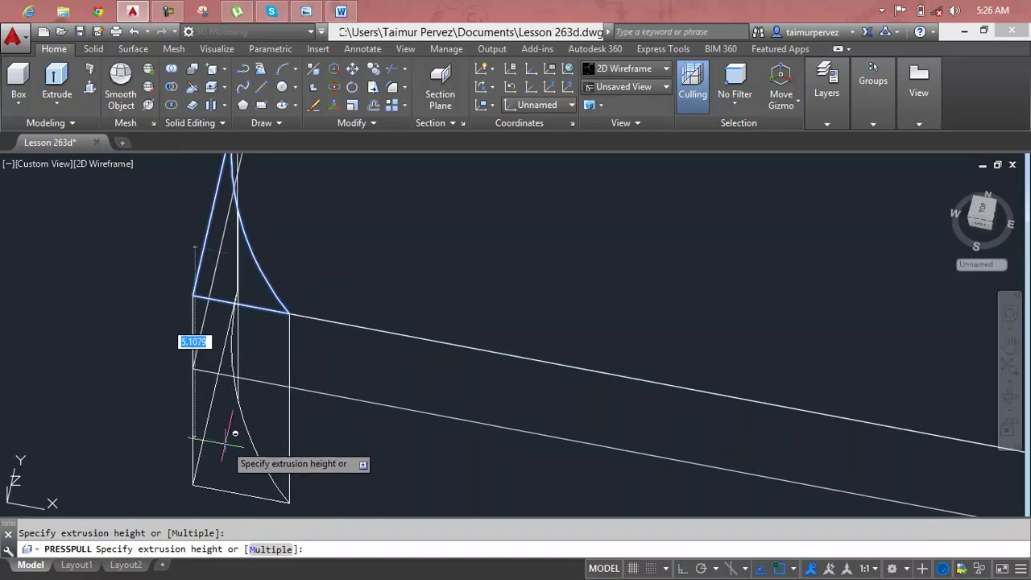
{"action": "left_click", "coordinate": [223, 443]}
Orbit around and press-pull the second corner away, leaving a rounded tip
{"action": "mouse_move", "coordinate": [322, 257]}
{"action": "middle_mouse_down", "text": "shift"}
{"action": "mouse_move", "coordinate": [306, 373]}
{"action": "mouse_move", "coordinate": [276, 292]}
{"action": "mouse_move", "coordinate": [281, 231]}
{"action": "middle_mouse_up", "text": "shift"}
{"action": "left_click", "coordinate": [283, 234]}
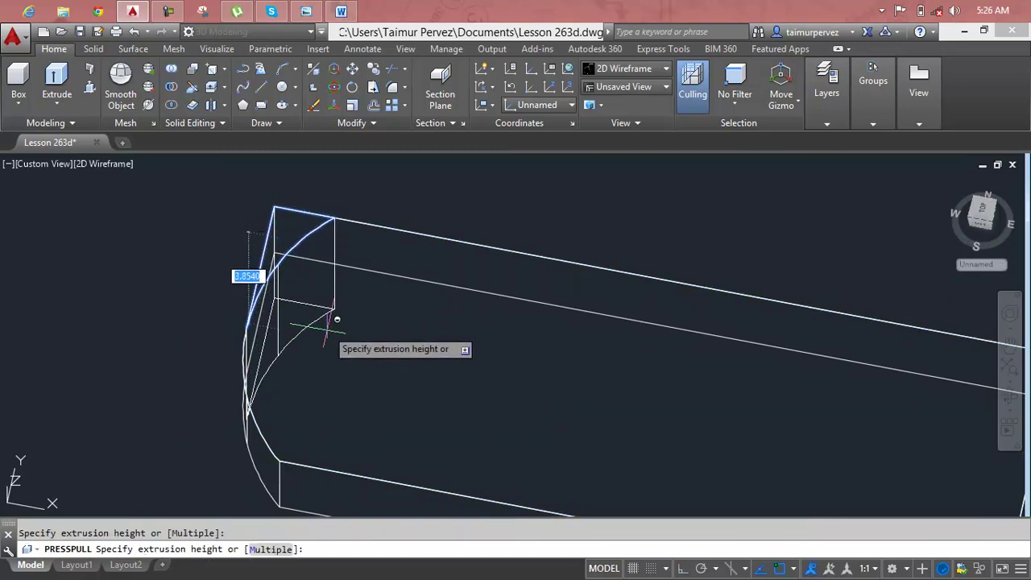
{"action": "left_click", "coordinate": [353, 370]}
{"action": "key", "text": "Escape"}
{"action": "scroll", "coordinate": [452, 346], "scroll_direction": "down", "scroll_amount": 2}
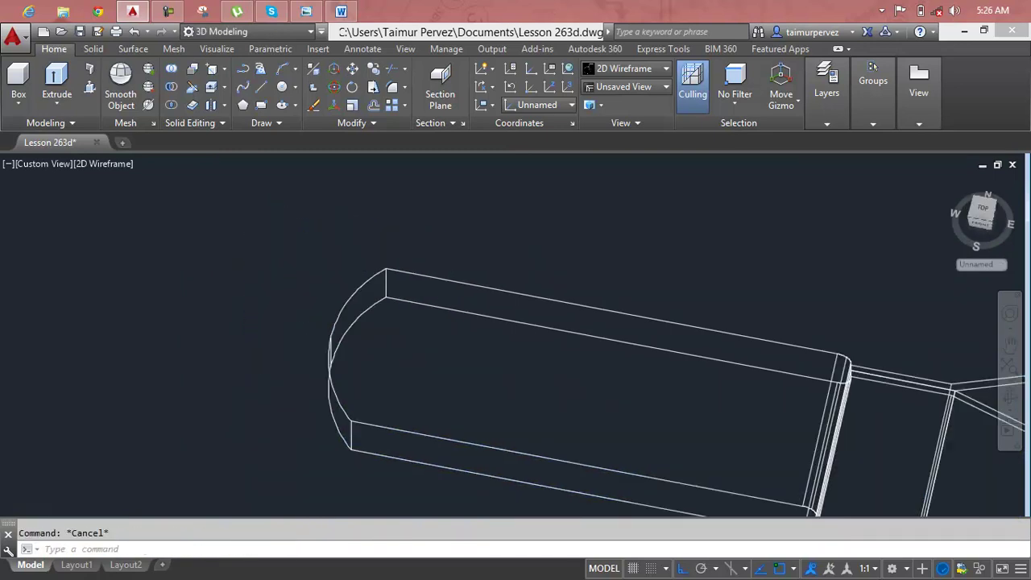
{"action": "scroll", "coordinate": [478, 357], "scroll_direction": "down", "scroll_amount": 3}
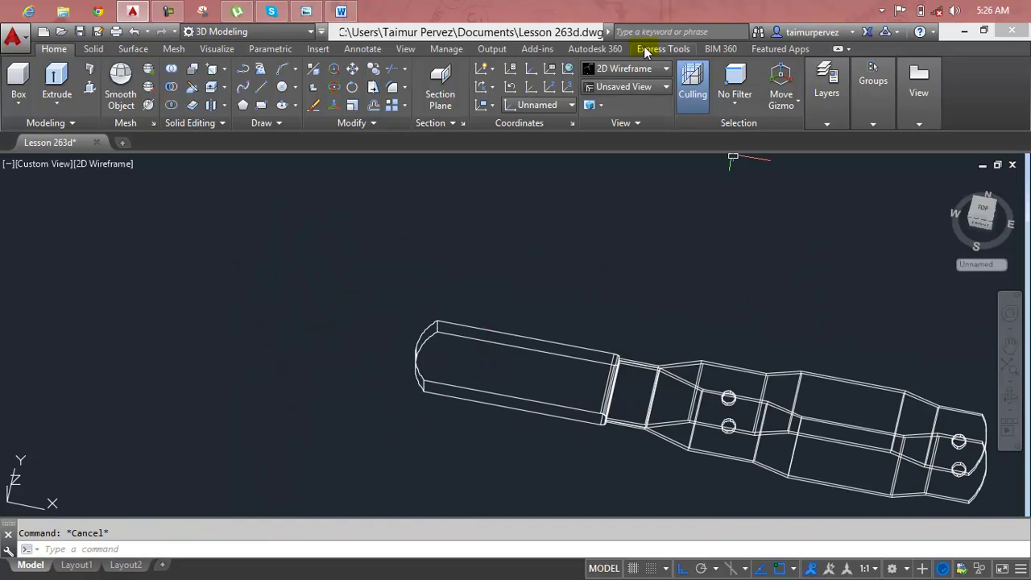
Apply the Realistic visual style and orbit the model so both bent arms show
{"action": "left_click", "coordinate": [653, 70]}
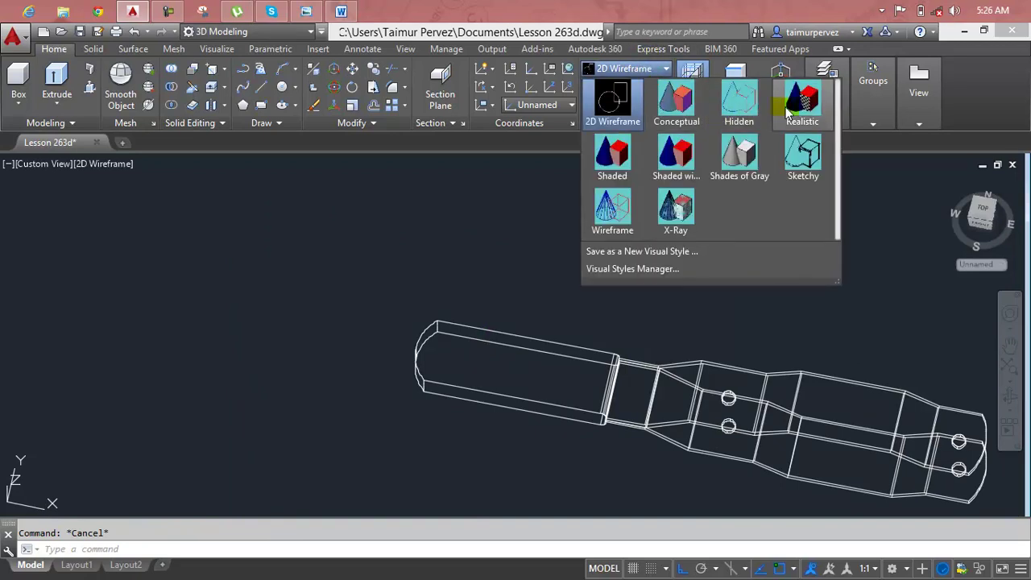
{"action": "left_click", "coordinate": [788, 113]}
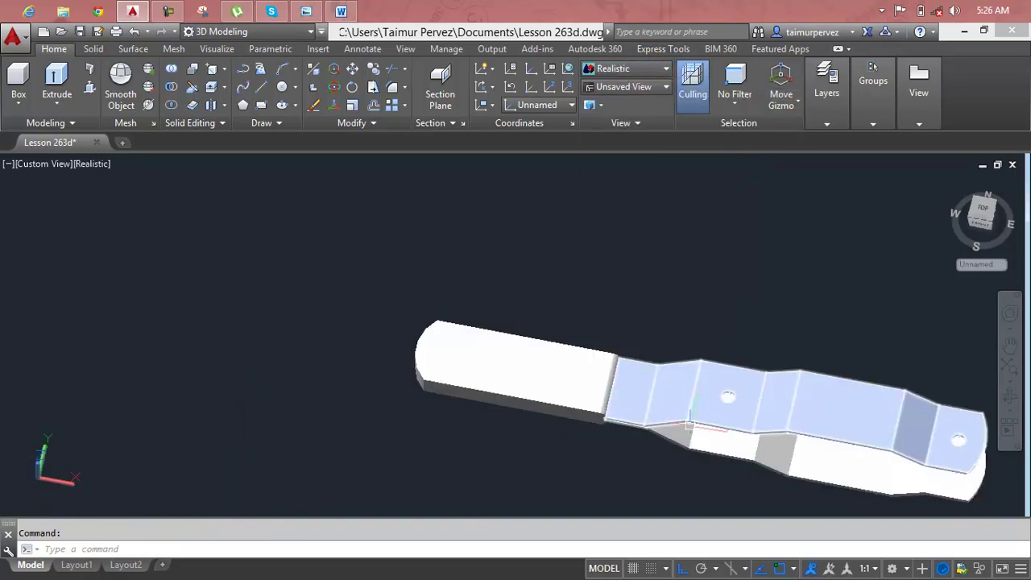
{"action": "mouse_move", "coordinate": [728, 396]}
{"action": "middle_mouse_down", "text": "shift"}
{"action": "mouse_move", "coordinate": [725, 307]}
{"action": "mouse_move", "coordinate": [730, 324]}
{"action": "mouse_move", "coordinate": [810, 376]}
{"action": "mouse_move", "coordinate": [852, 315]}
{"action": "mouse_move", "coordinate": [778, 362]}
{"action": "mouse_move", "coordinate": [712, 302]}
{"action": "mouse_move", "coordinate": [697, 311]}
{"action": "mouse_move", "coordinate": [490, 319]}
{"action": "middle_mouse_up", "text": "shift"}
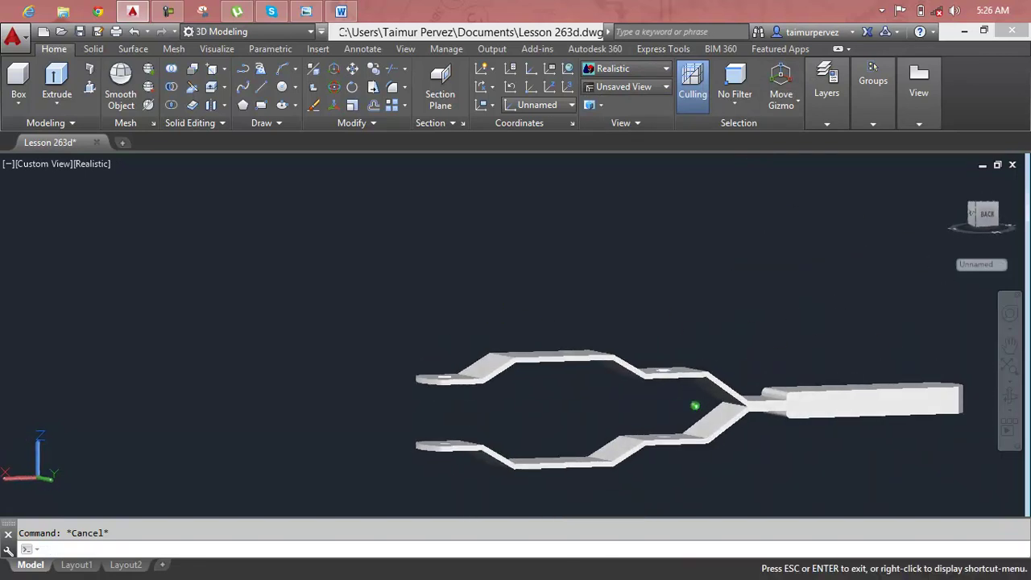
Zoom, tilt and orbit to view the handle from above, centring the whole model
{"action": "scroll", "coordinate": [663, 368], "scroll_direction": "down", "scroll_amount": 3}
{"action": "scroll", "coordinate": [728, 373], "scroll_direction": "down", "scroll_amount": 2}
{"action": "mouse_move", "coordinate": [727, 373]}
{"action": "middle_mouse_down", "text": "shift"}
{"action": "mouse_move", "coordinate": [652, 369]}
{"action": "mouse_move", "coordinate": [661, 334]}
{"action": "mouse_move", "coordinate": [679, 455]}
{"action": "middle_mouse_up", "text": "shift"}
{"action": "scroll", "coordinate": [668, 373], "scroll_direction": "up", "scroll_amount": 3}
{"action": "scroll", "coordinate": [672, 373], "scroll_direction": "up", "scroll_amount": 2}
{"action": "mouse_move", "coordinate": [723, 446]}
{"action": "middle_mouse_down", "text": "shift"}
{"action": "mouse_move", "coordinate": [652, 387]}
{"action": "mouse_move", "coordinate": [739, 442]}
{"action": "mouse_move", "coordinate": [764, 408]}
{"action": "mouse_move", "coordinate": [810, 435]}
{"action": "middle_mouse_up", "text": "shift"}
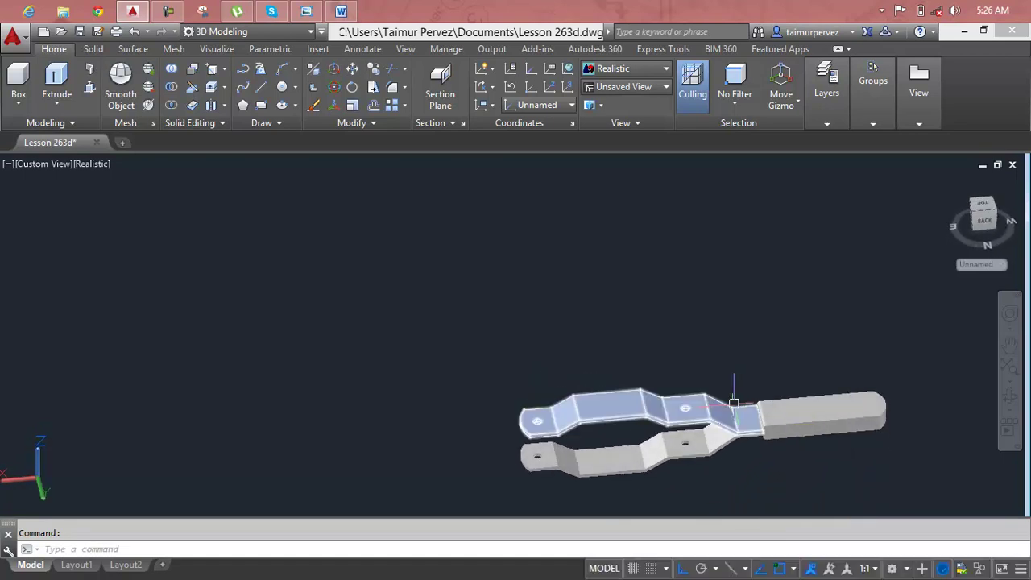
{"action": "scroll", "coordinate": [725, 444], "scroll_direction": "up", "scroll_amount": 4}
{"action": "middle_click_drag", "start_coordinate": [716, 405], "coordinate": [573, 340]}
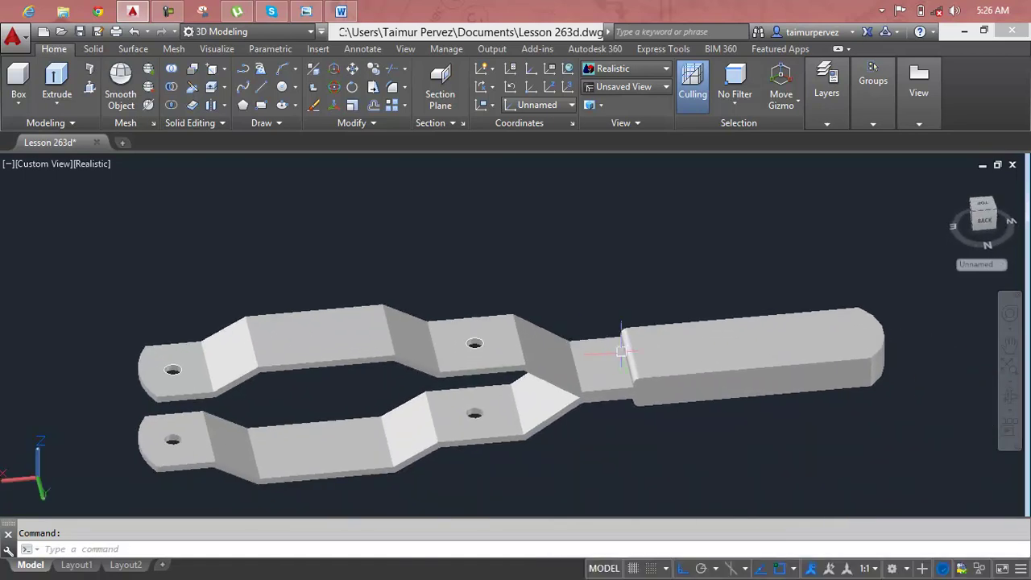